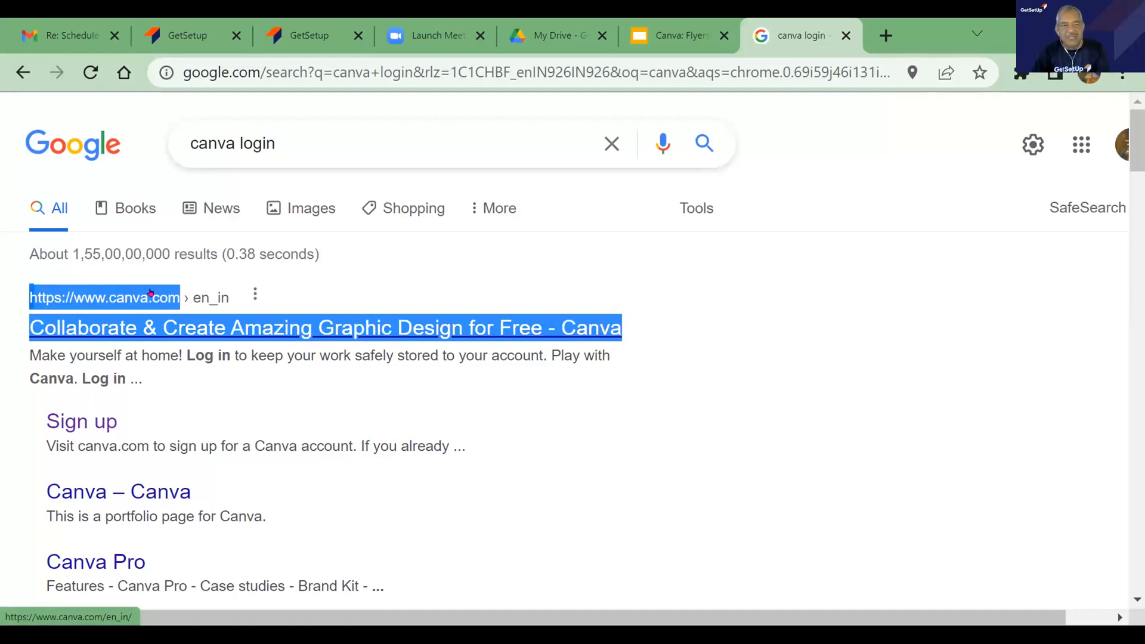
- Copy the highlighted canva.com search result and open a new browser tab
right_click(153, 292)
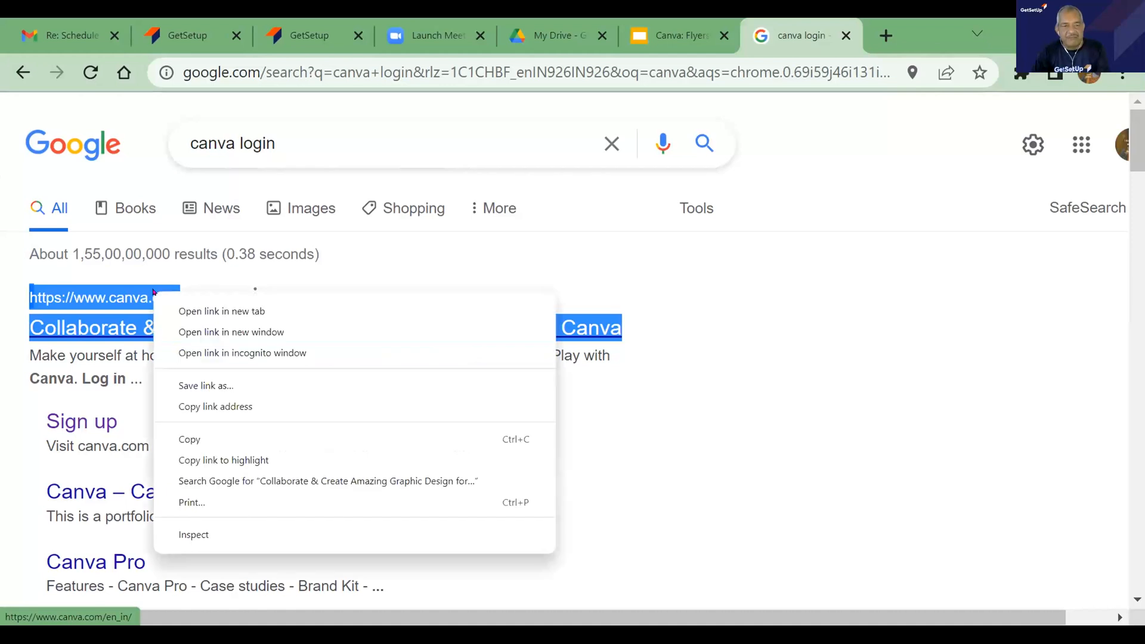
left_click(212, 442)
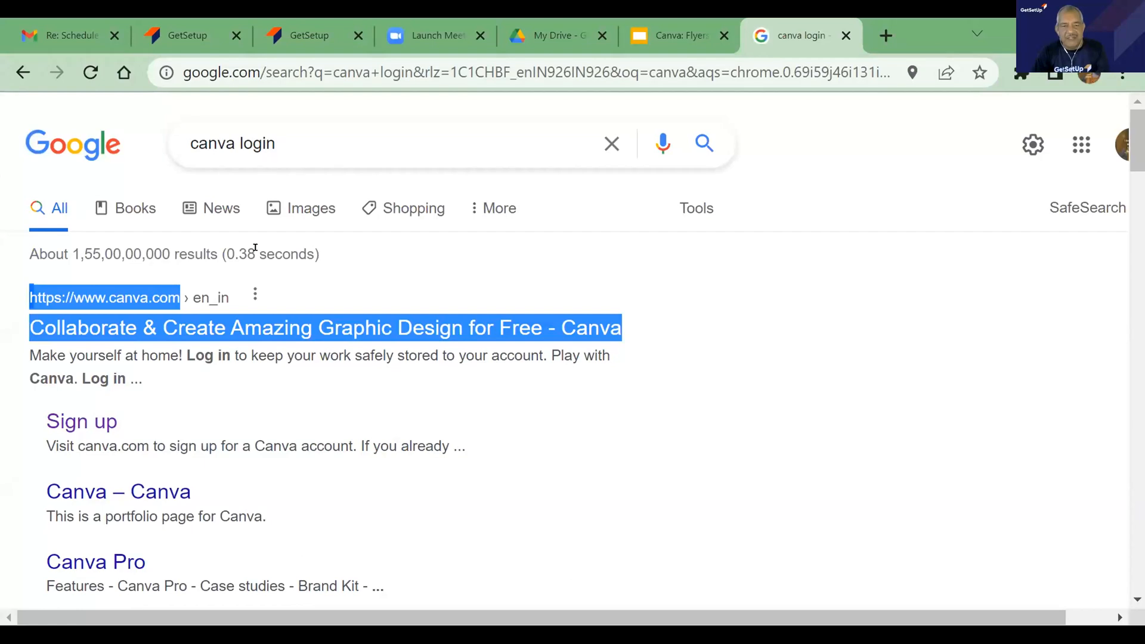
left_click(359, 442)
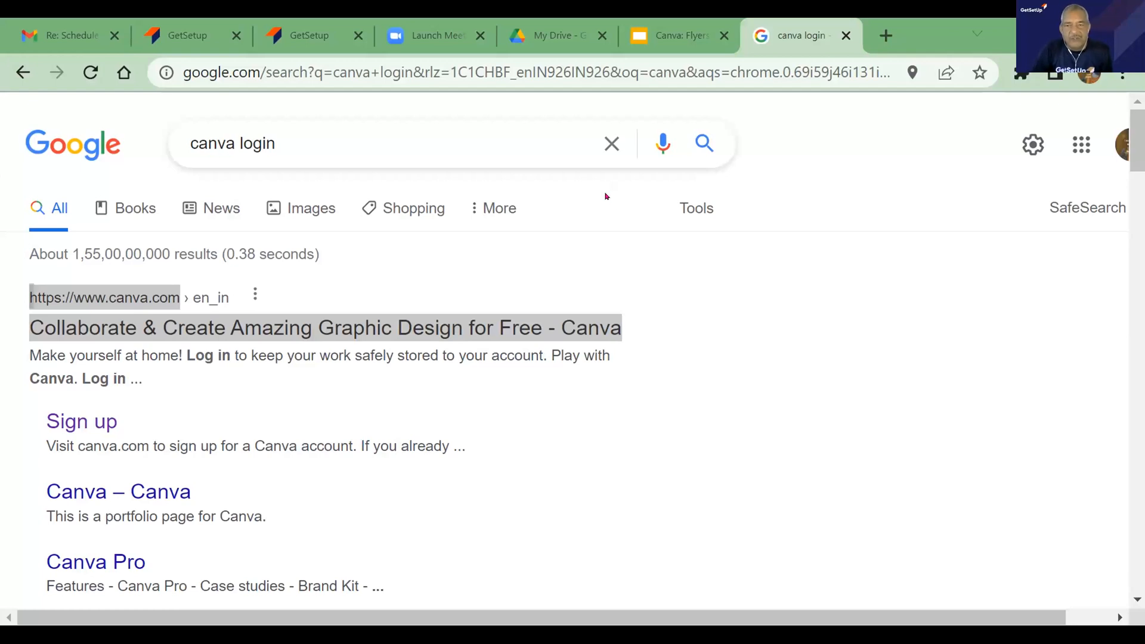
left_click(887, 37)
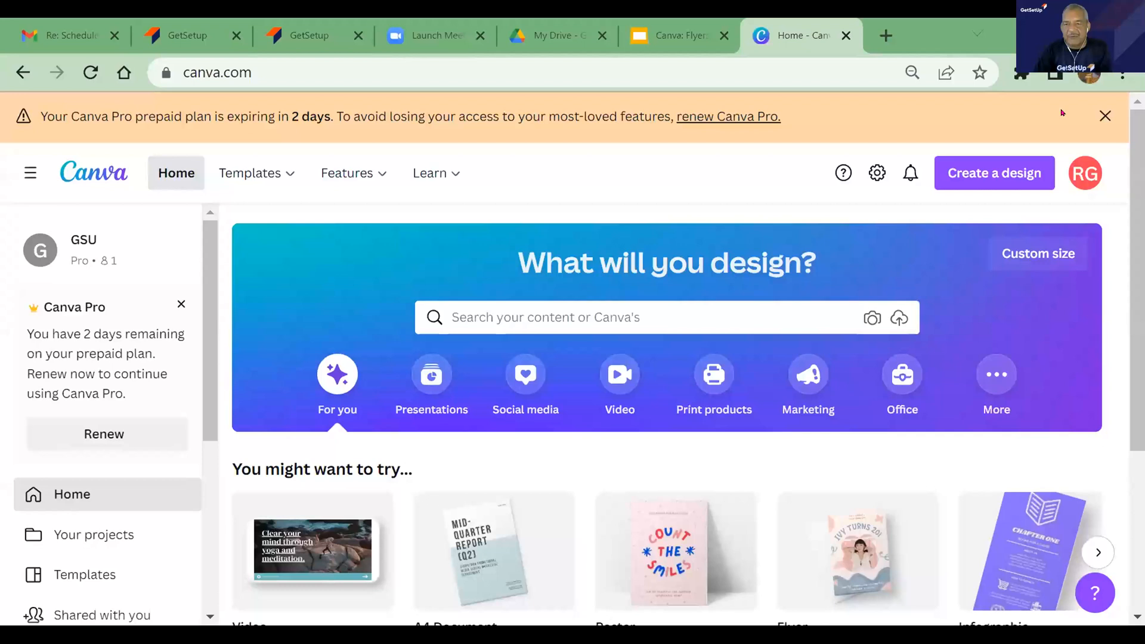
- Dismiss the Canva Pro plan expiry notice on the home page and open a new browser tab
left_click(1106, 115)
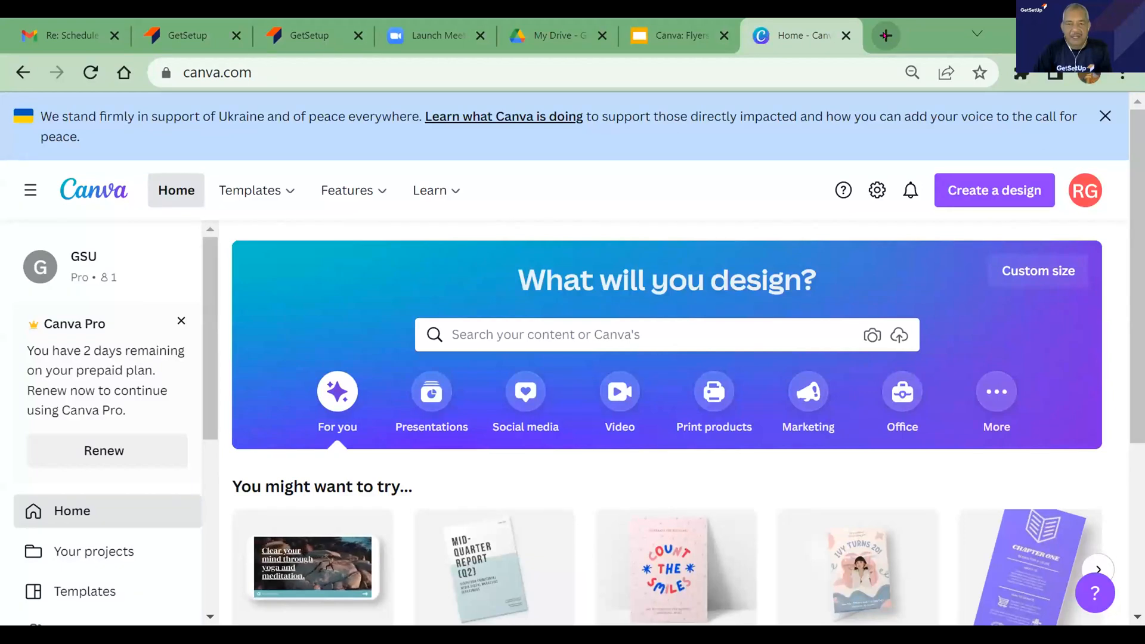
left_click(886, 35)
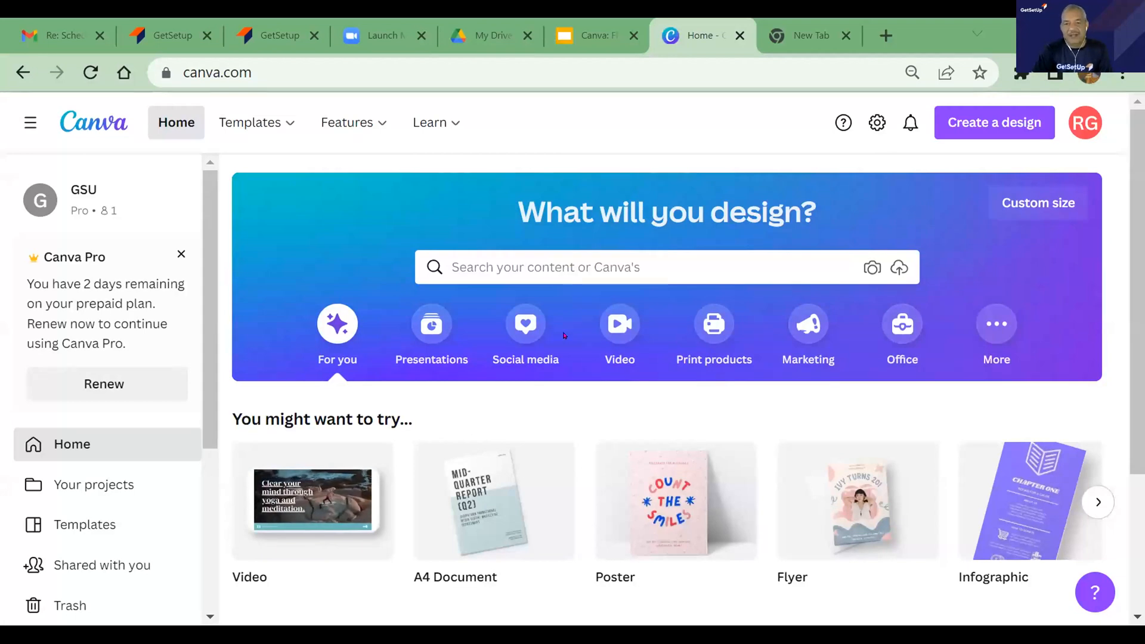
- Look through the Presentations, Social media and More design types on the Canva home page
scroll(565, 336, "down", 2)
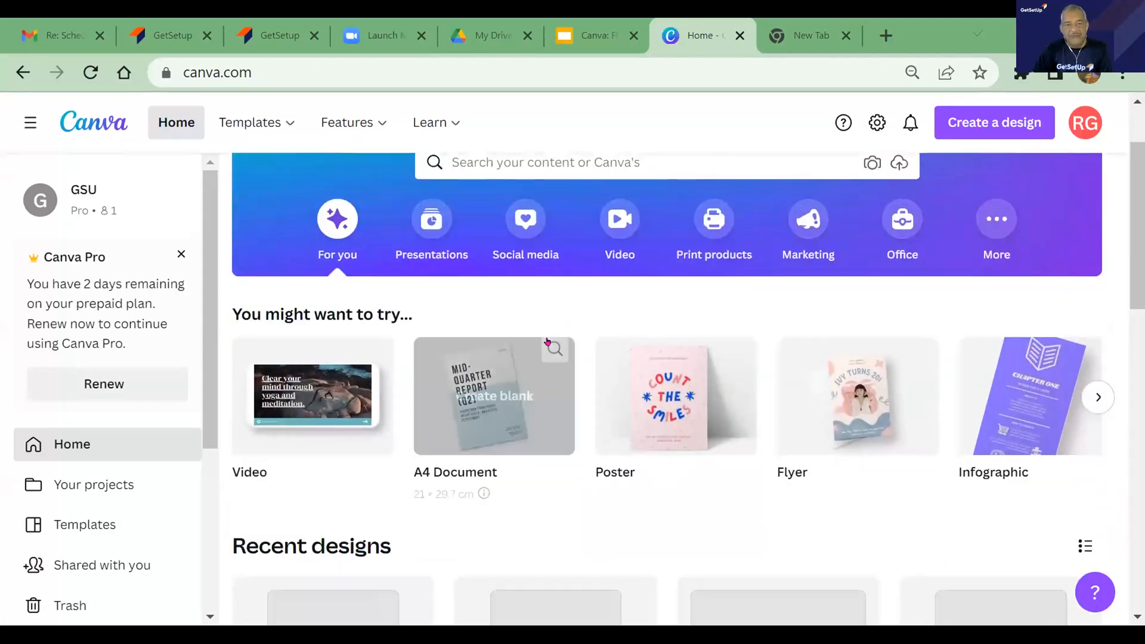
scroll(548, 342, "up", 2)
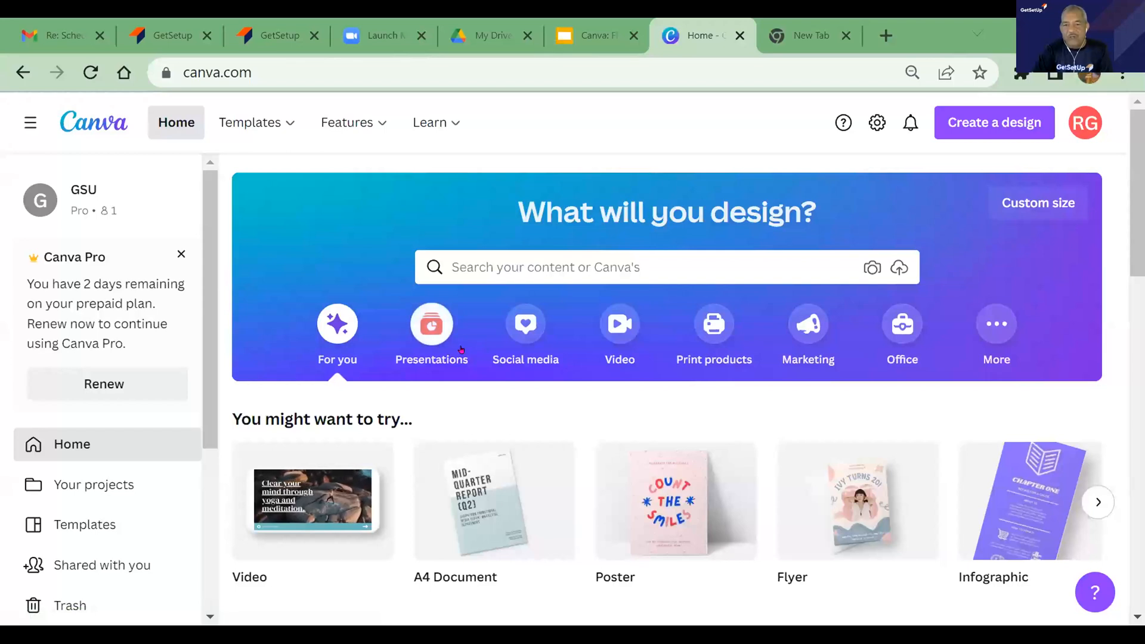
left_click(423, 327)
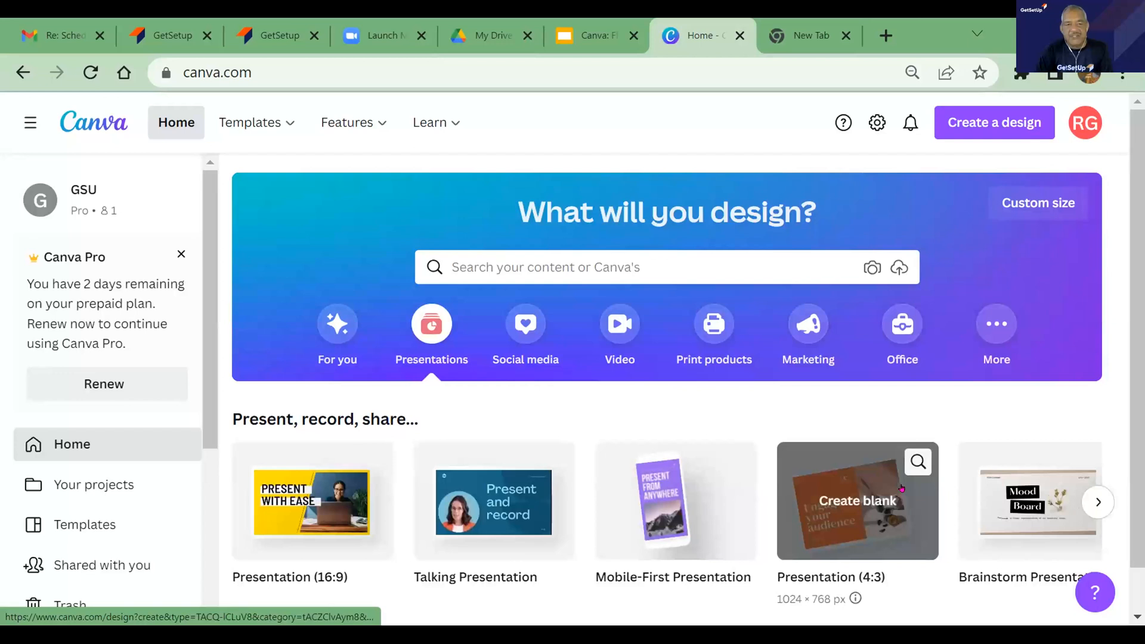
scroll(902, 489, "down", 1)
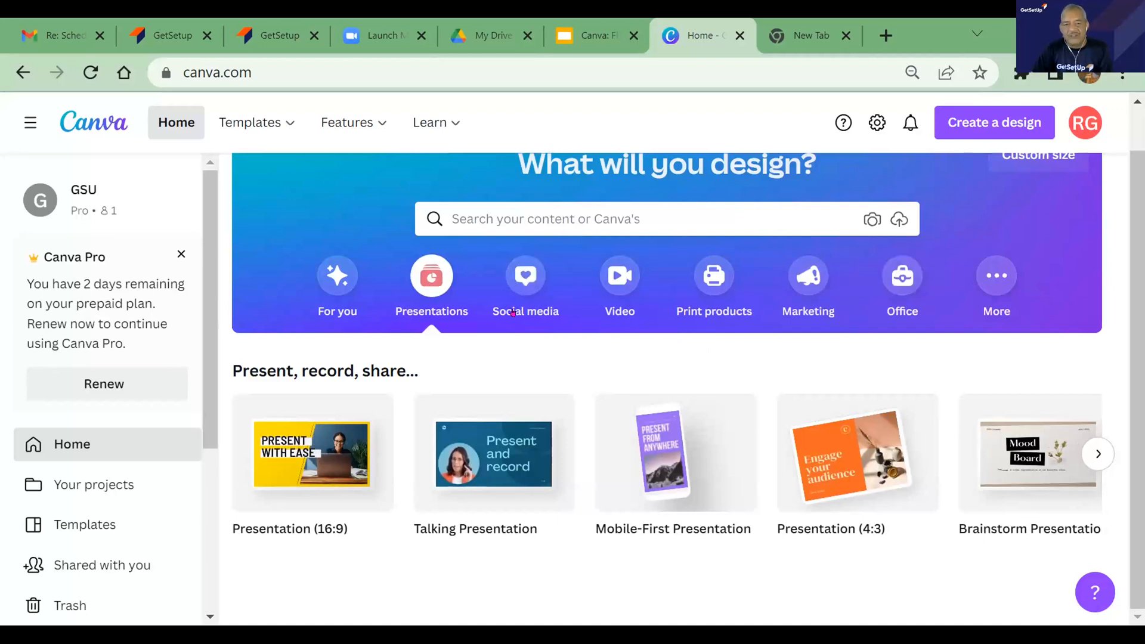
left_click(522, 279)
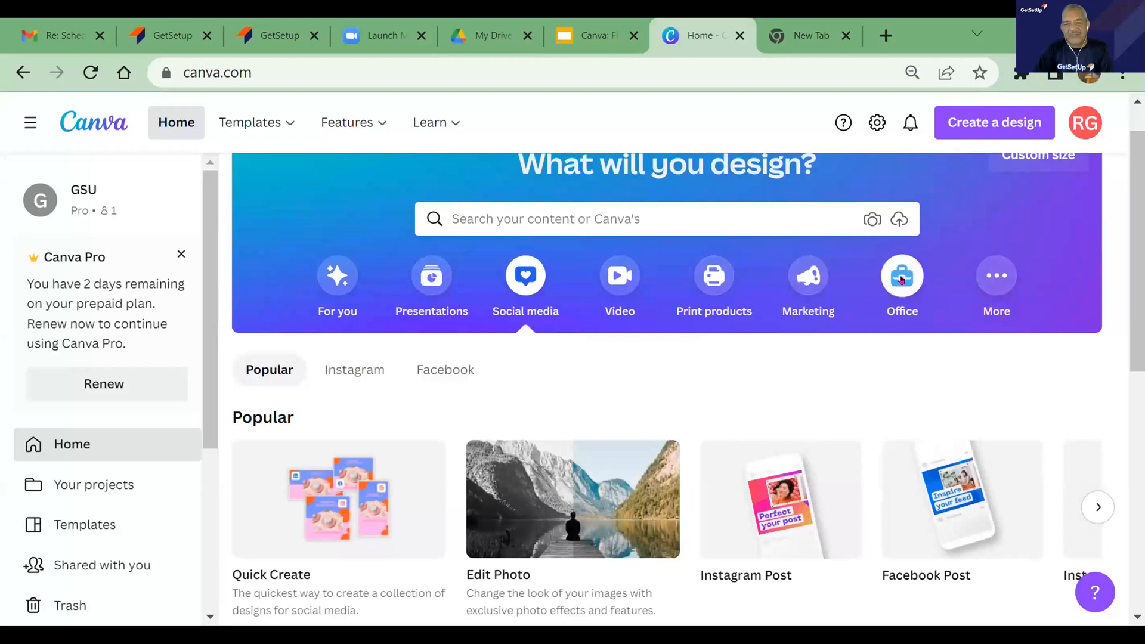
left_click(995, 278)
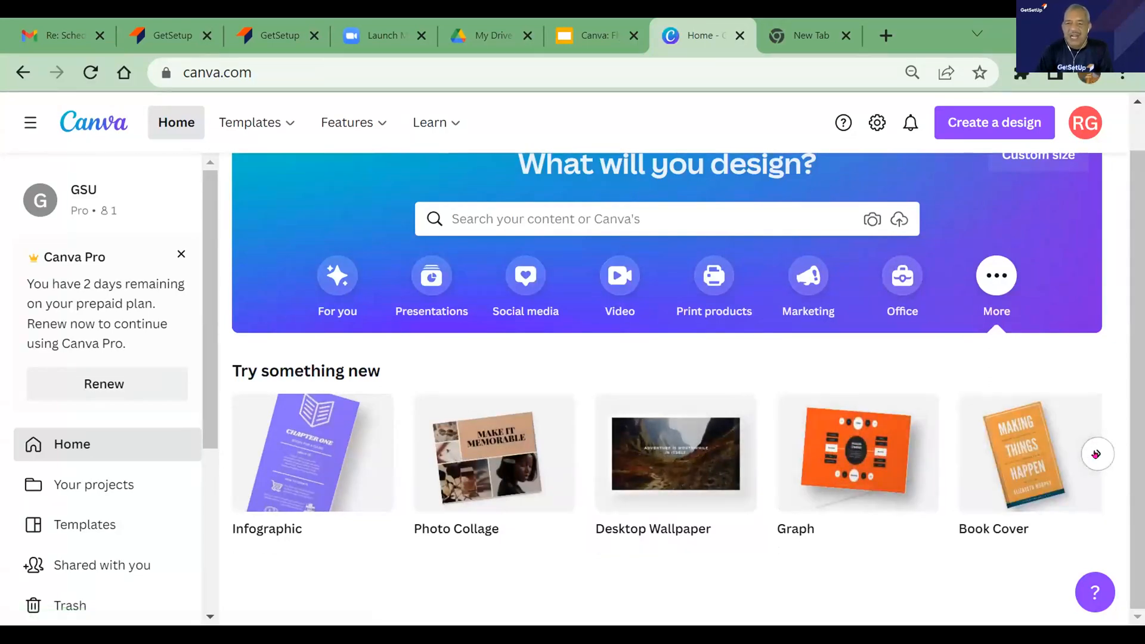
left_click(1096, 455)
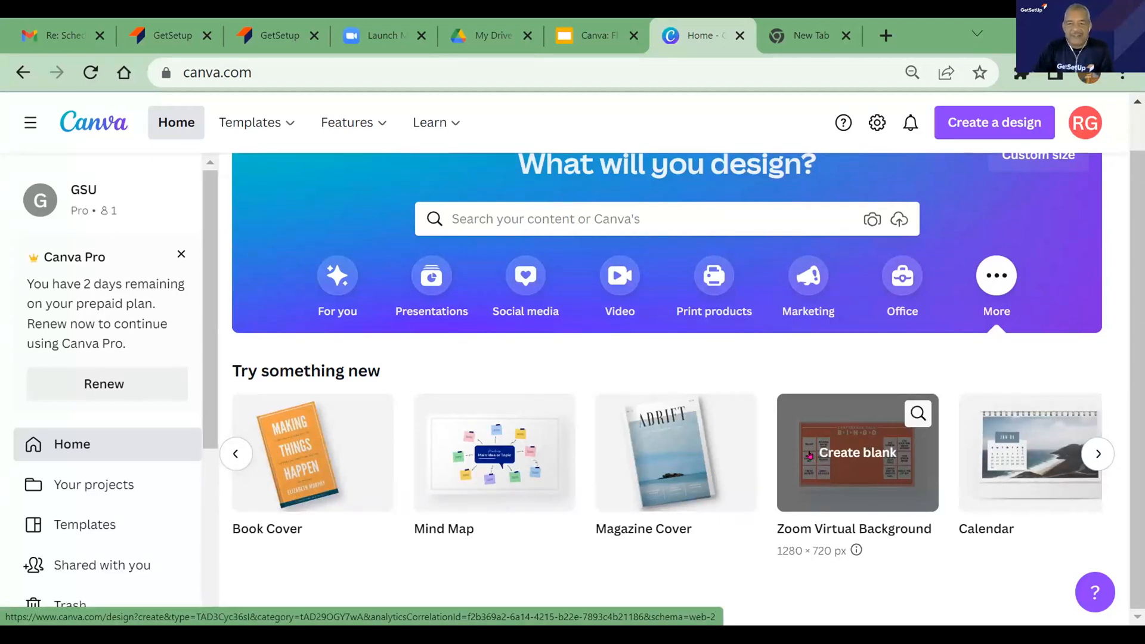
- Browse the Office design types through to the end of the row
left_click(903, 275)
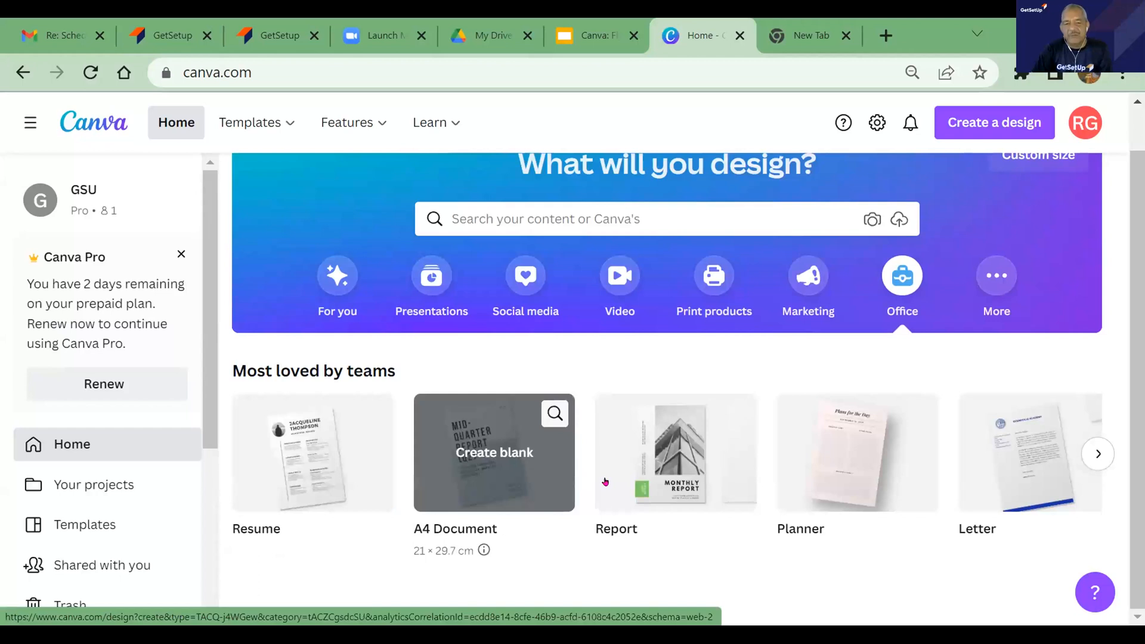
left_click(1098, 454)
left_click(1097, 455)
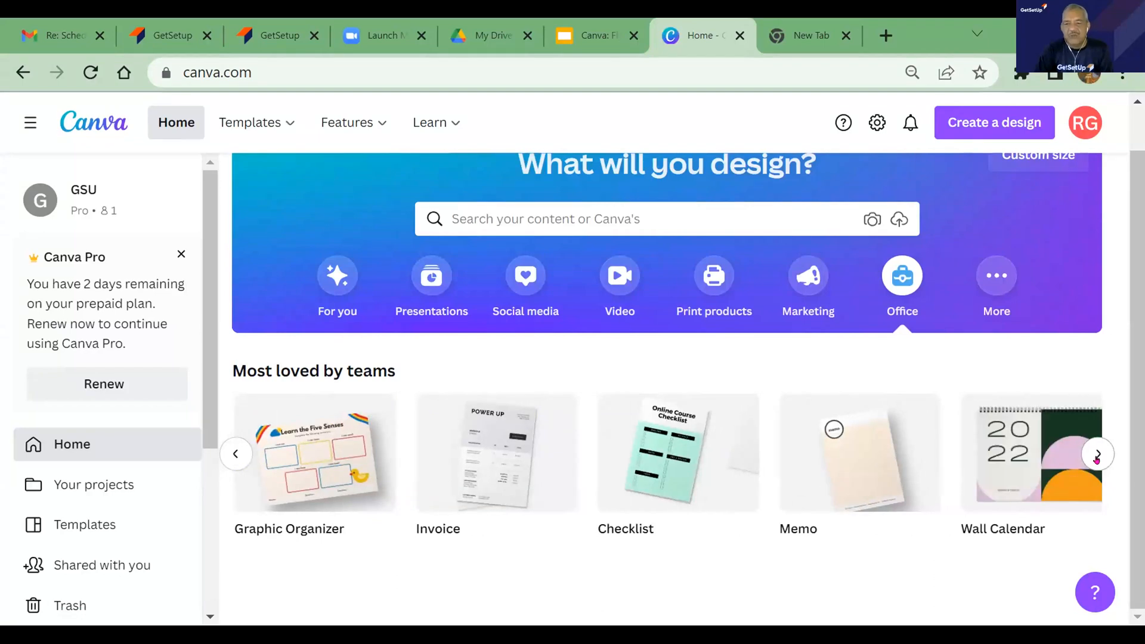
left_click(1098, 455)
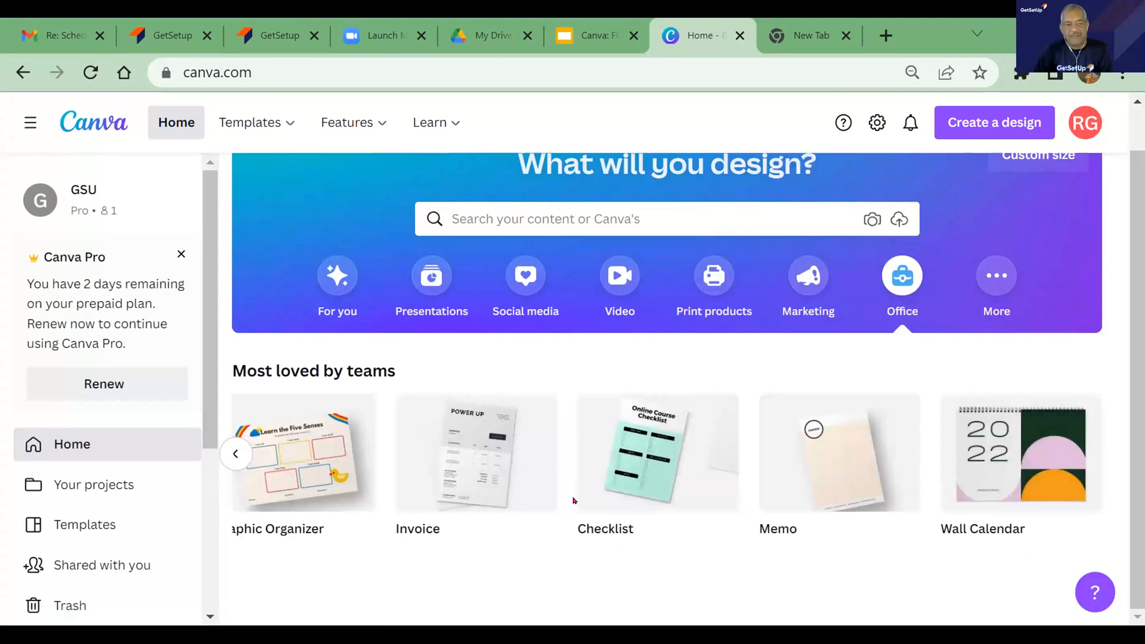
scroll(574, 500, "up", 1)
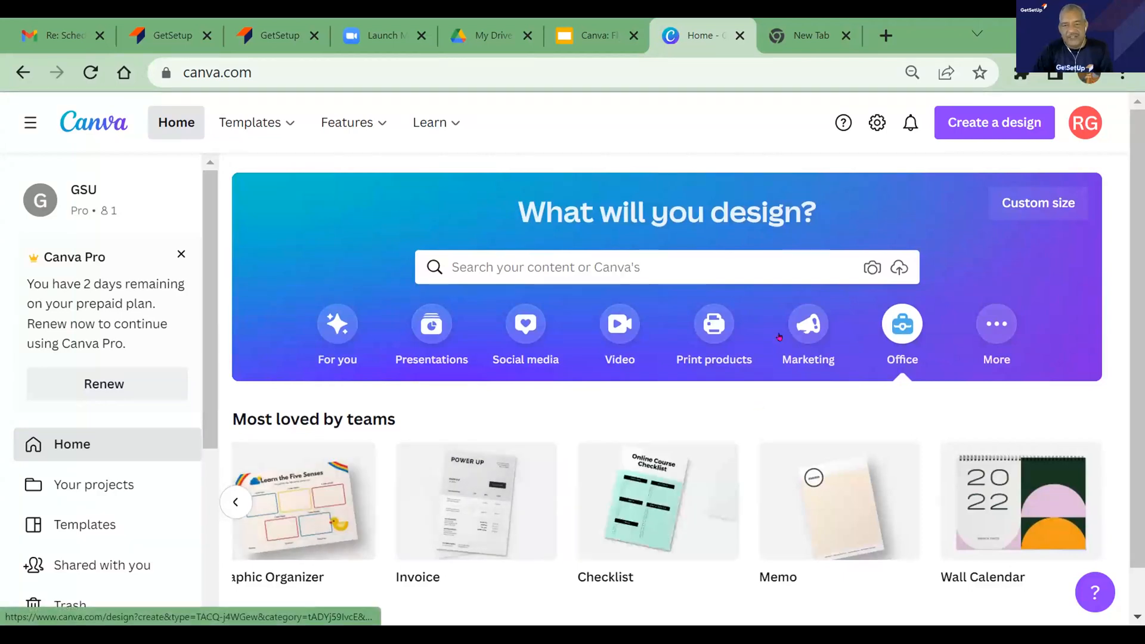
- Create a blank Flyer from the Marketing design types and dismiss the plan expiry notice in the editor
left_click(807, 328)
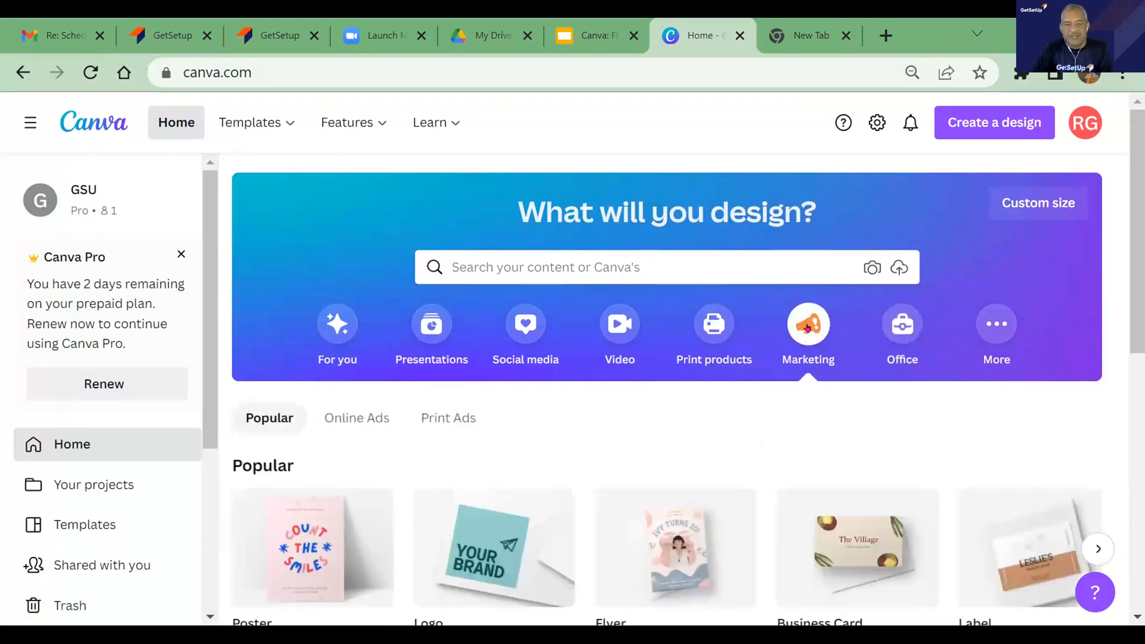
scroll(721, 410, "down", 2)
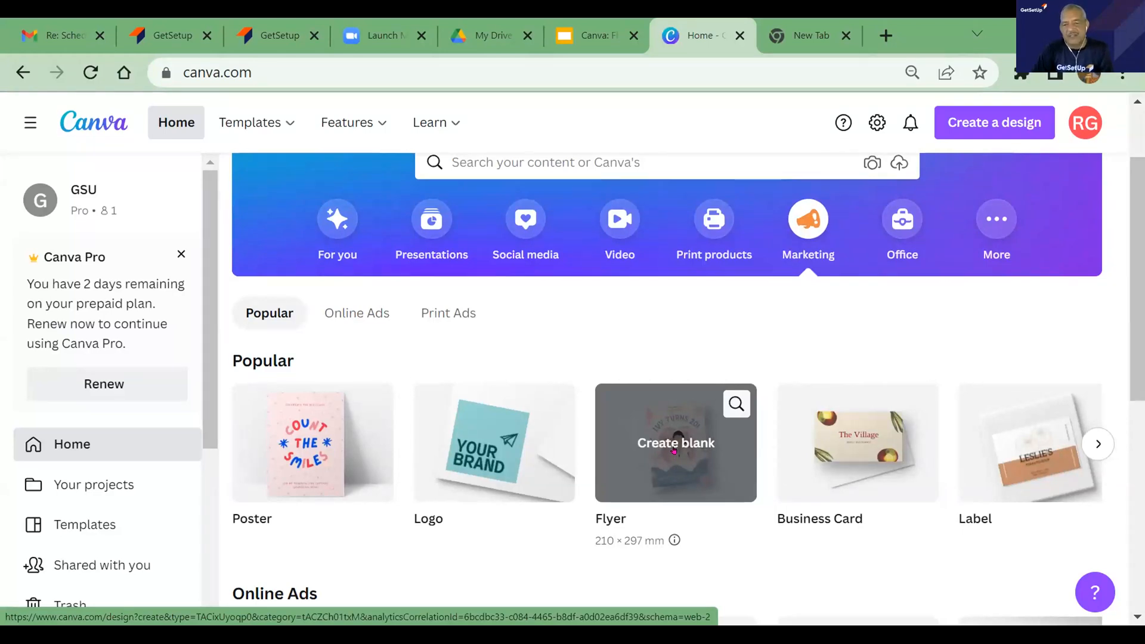
left_click(674, 450)
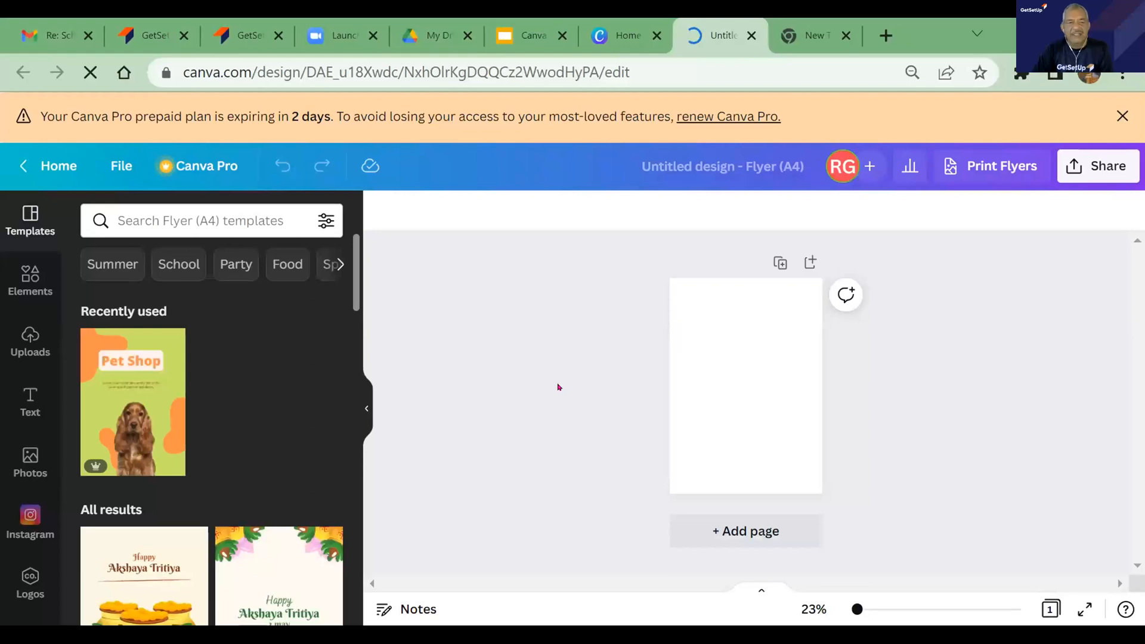
left_click(1121, 115)
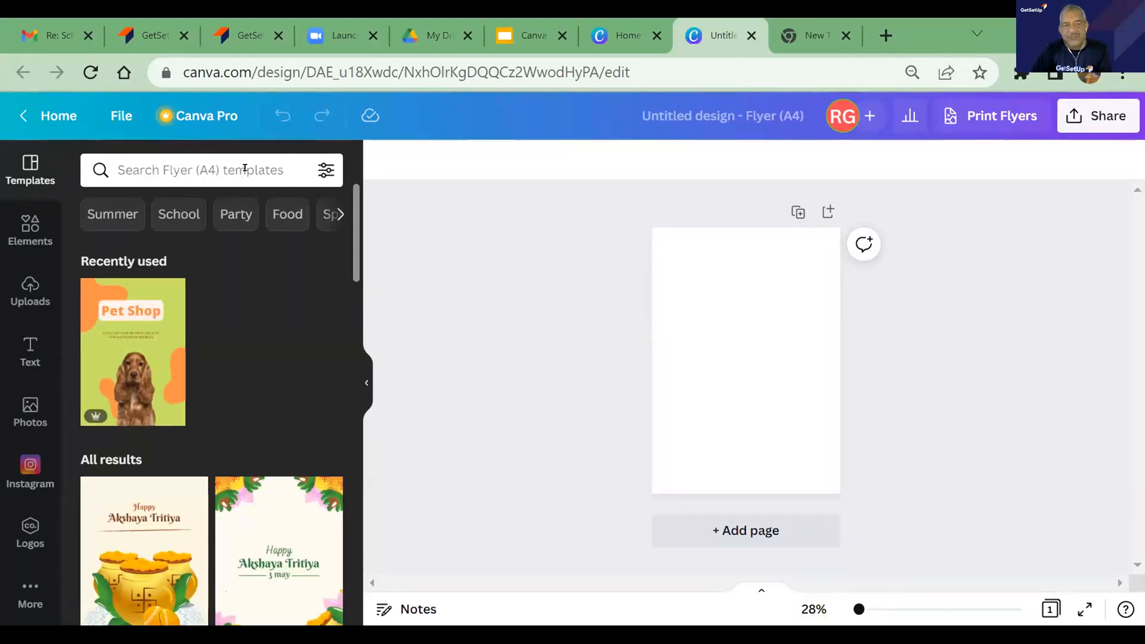
- Filter the flyer templates by the lime green colour after trying grey
left_click(323, 175)
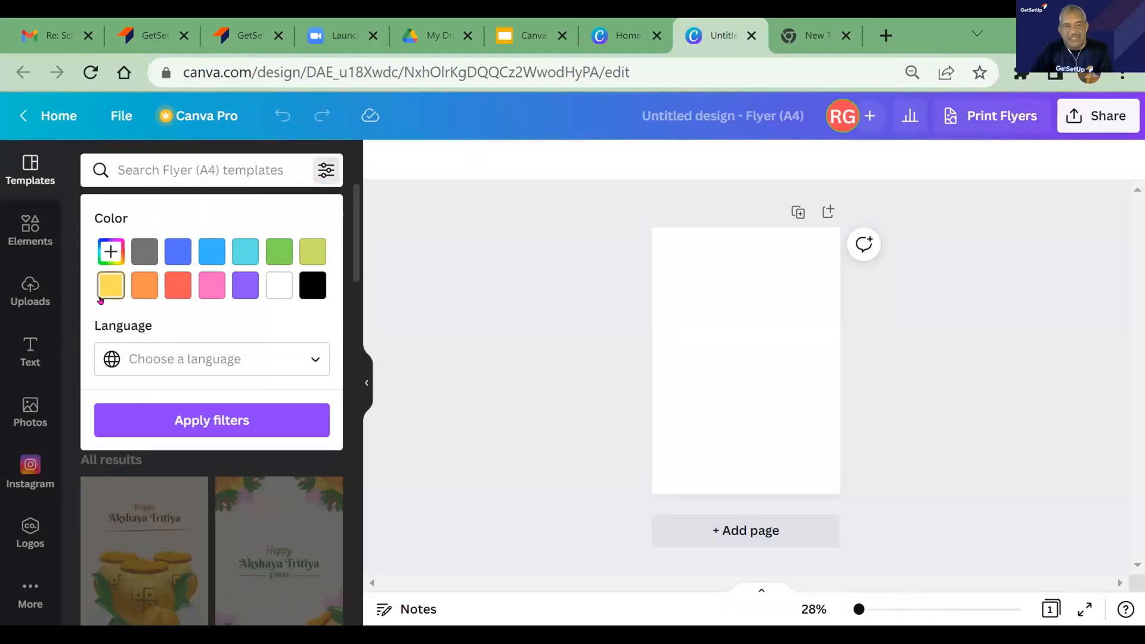
left_click(146, 254)
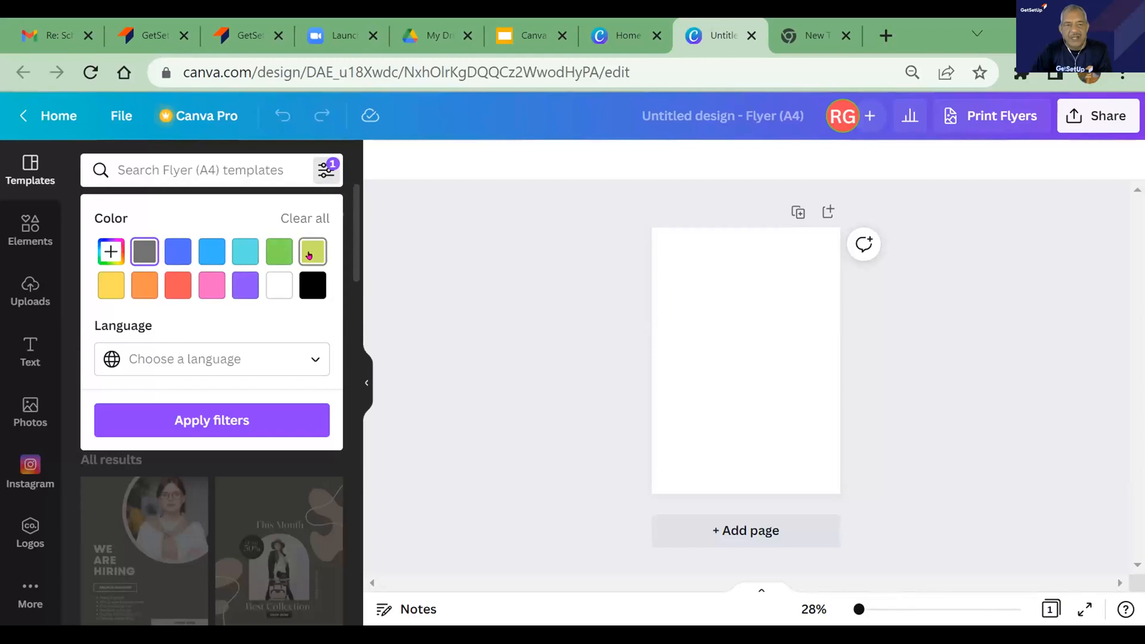
left_click(309, 254)
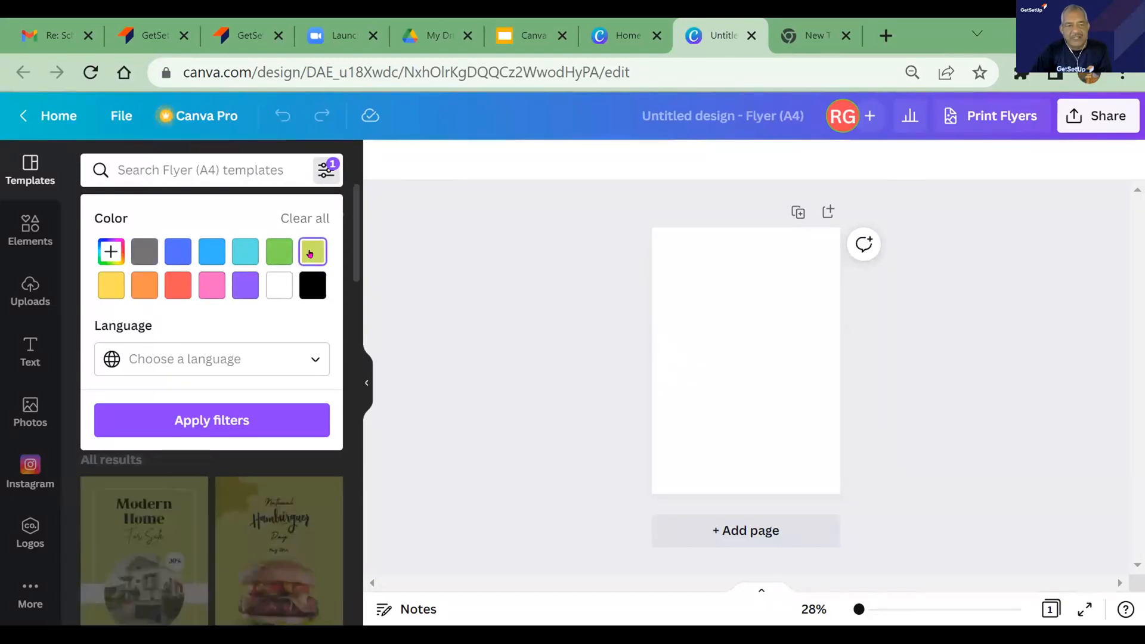
left_click(378, 185)
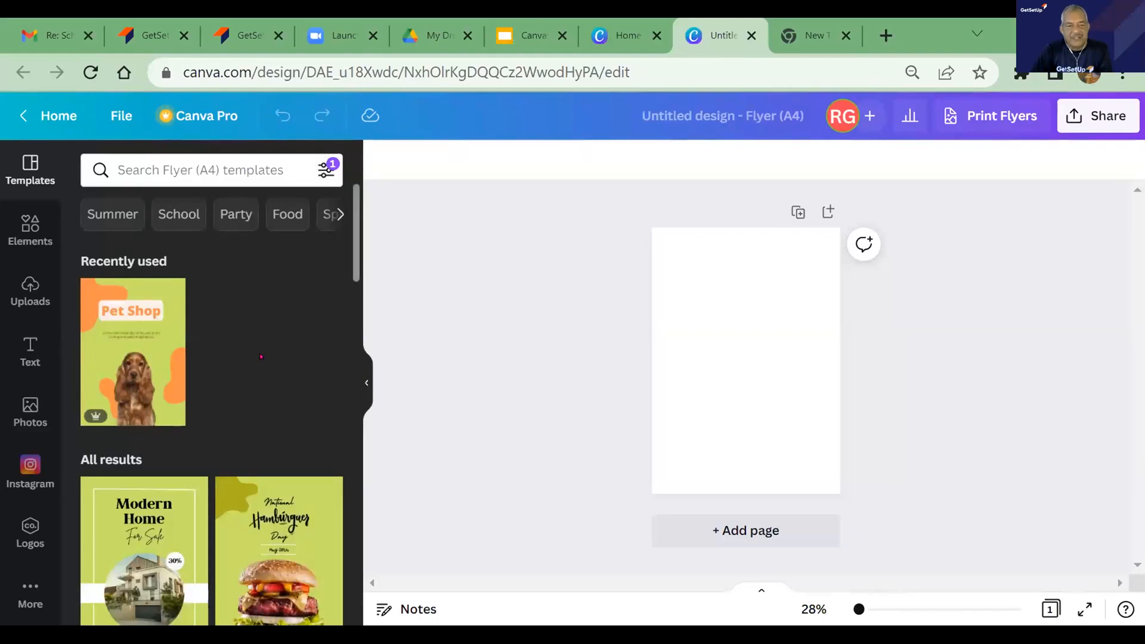
- Examine the range of lime green flyer templates for a suitable design
scroll(261, 357, "down", 5)
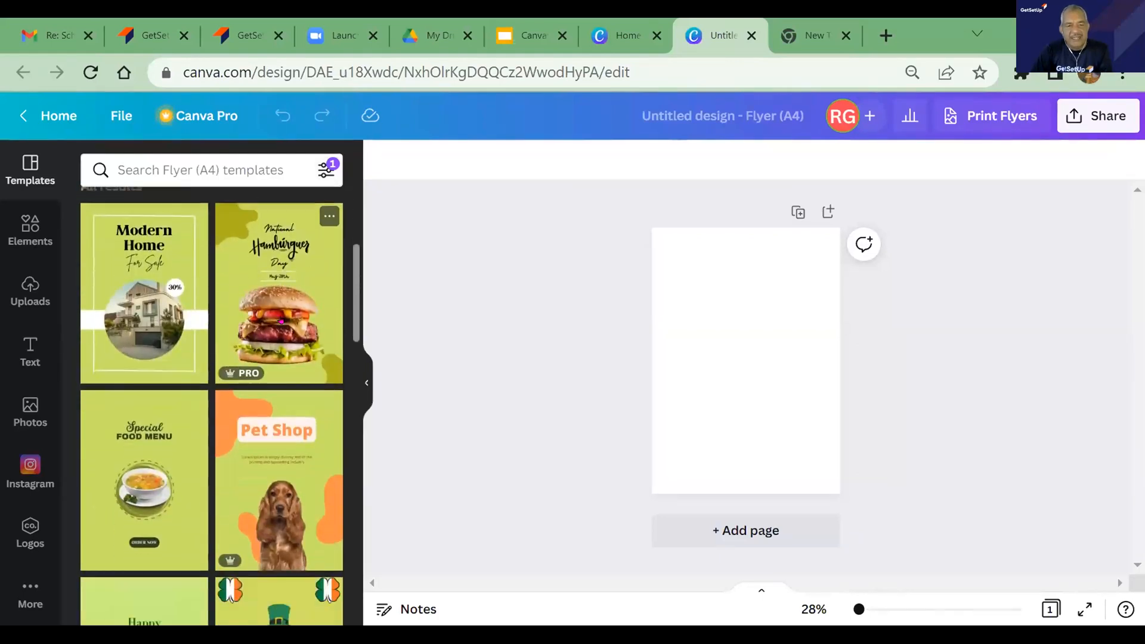
scroll(281, 322, "down", 1)
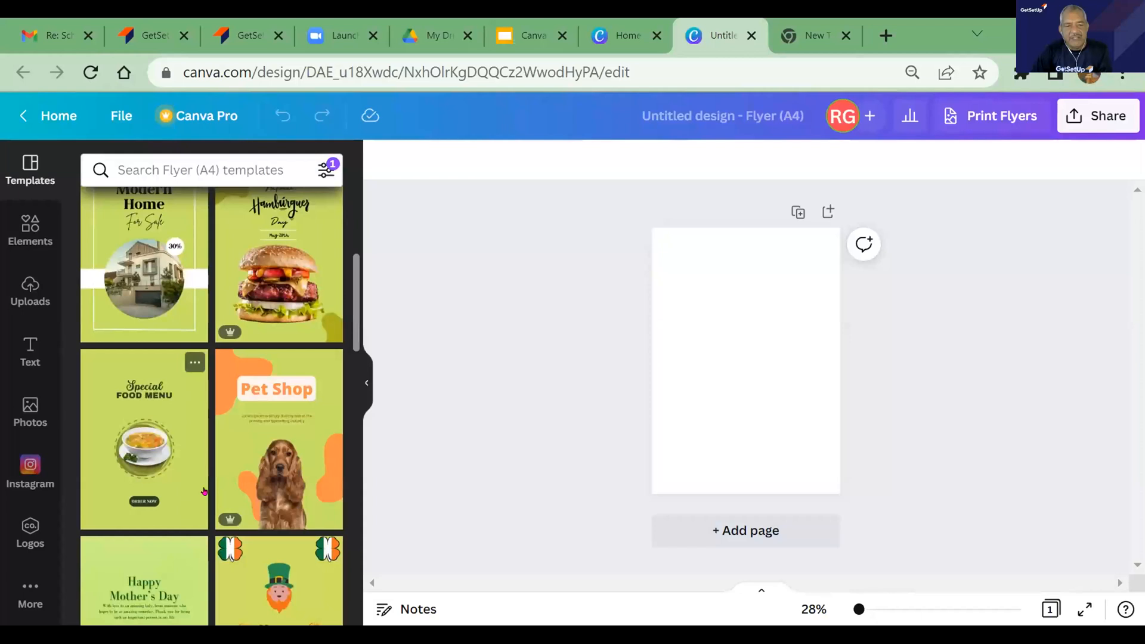
scroll(204, 492, "down", 5)
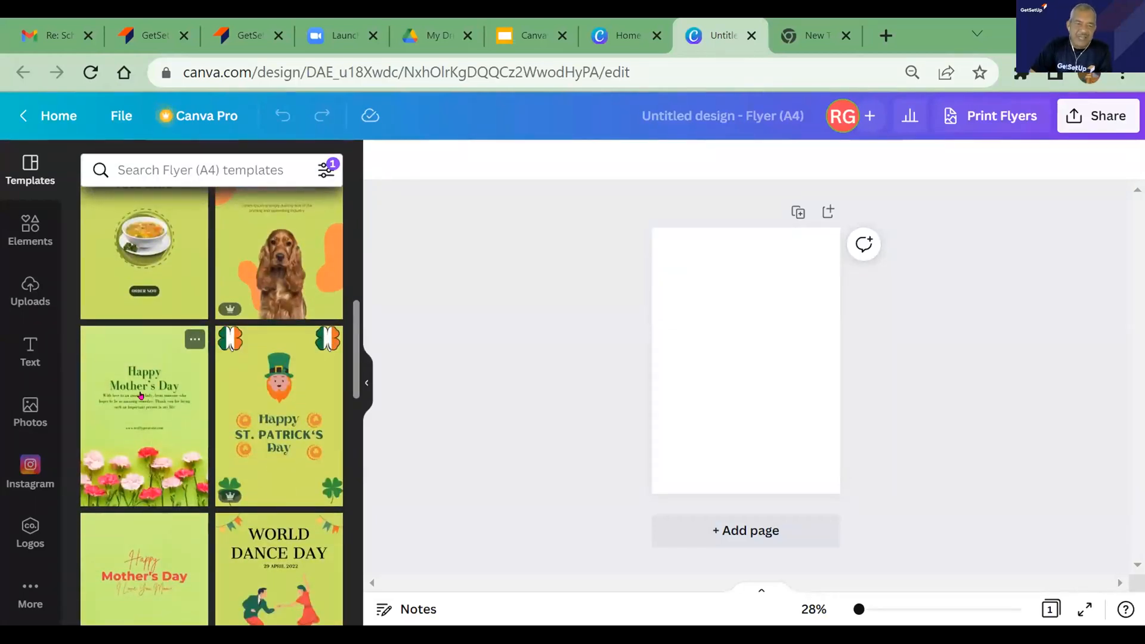
scroll(140, 396, "down", 10)
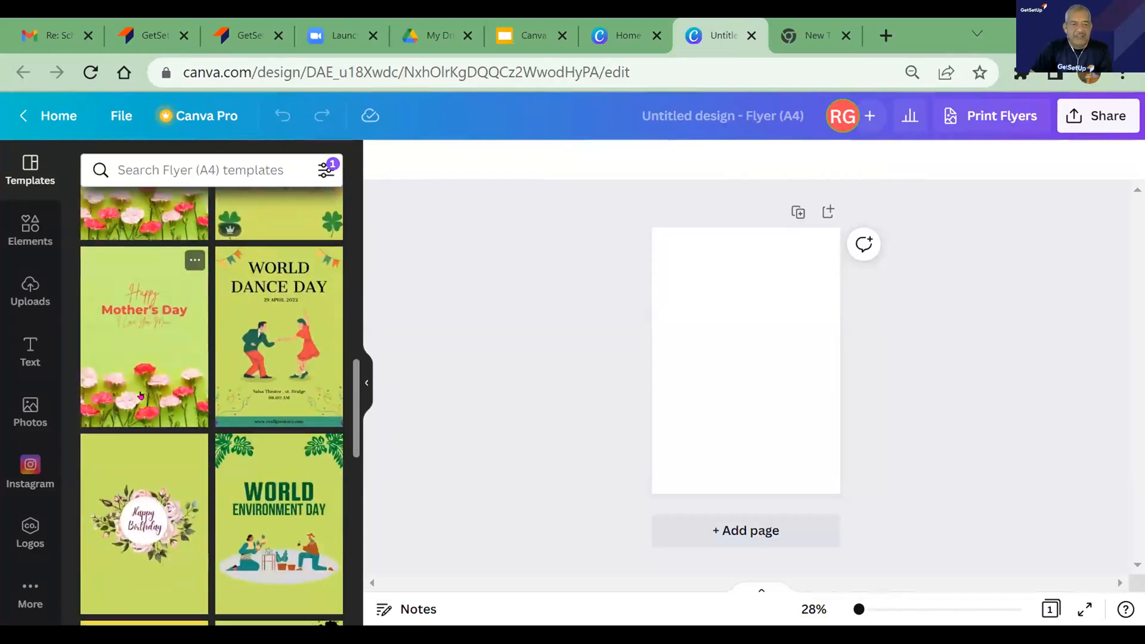
scroll(141, 396, "down", 12)
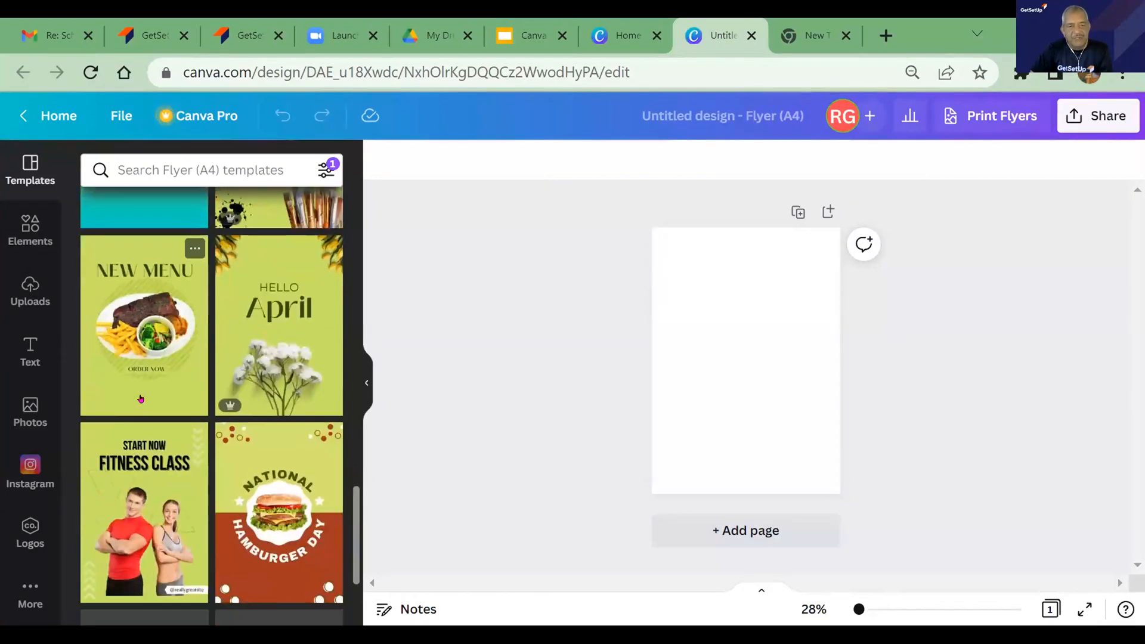
scroll(141, 399, "down", 10)
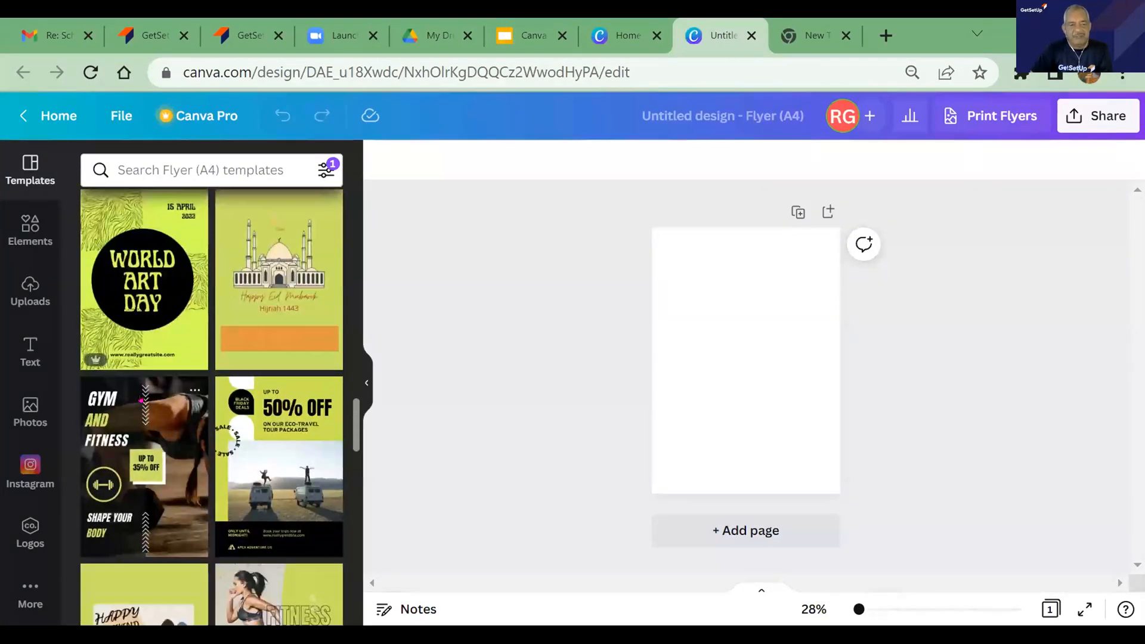
scroll(140, 400, "down", 12)
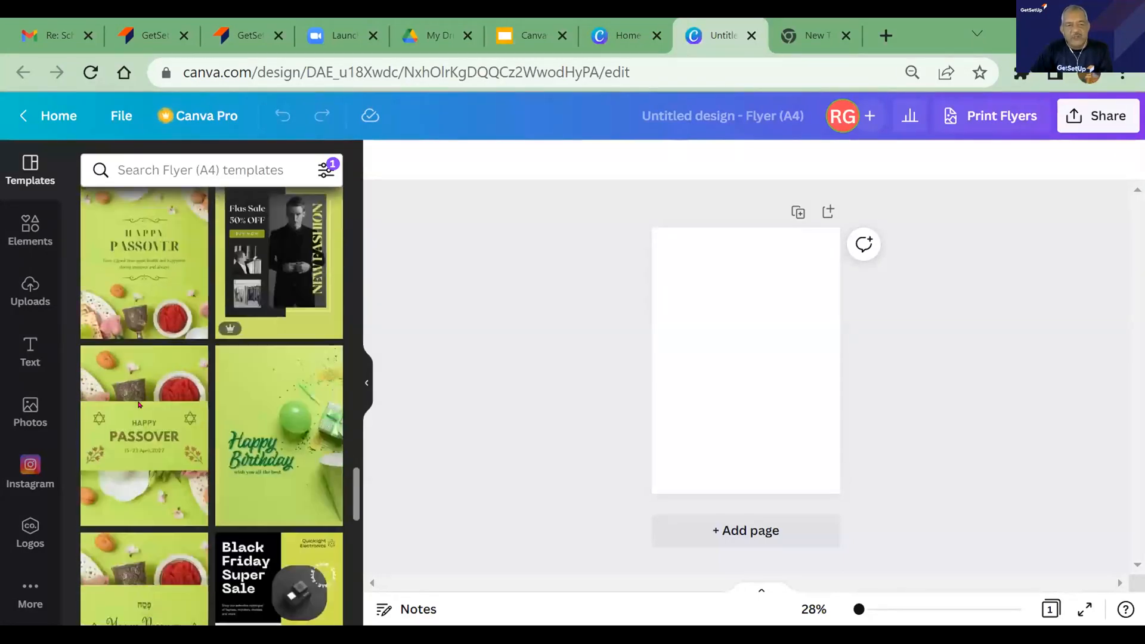
scroll(139, 405, "down", 12)
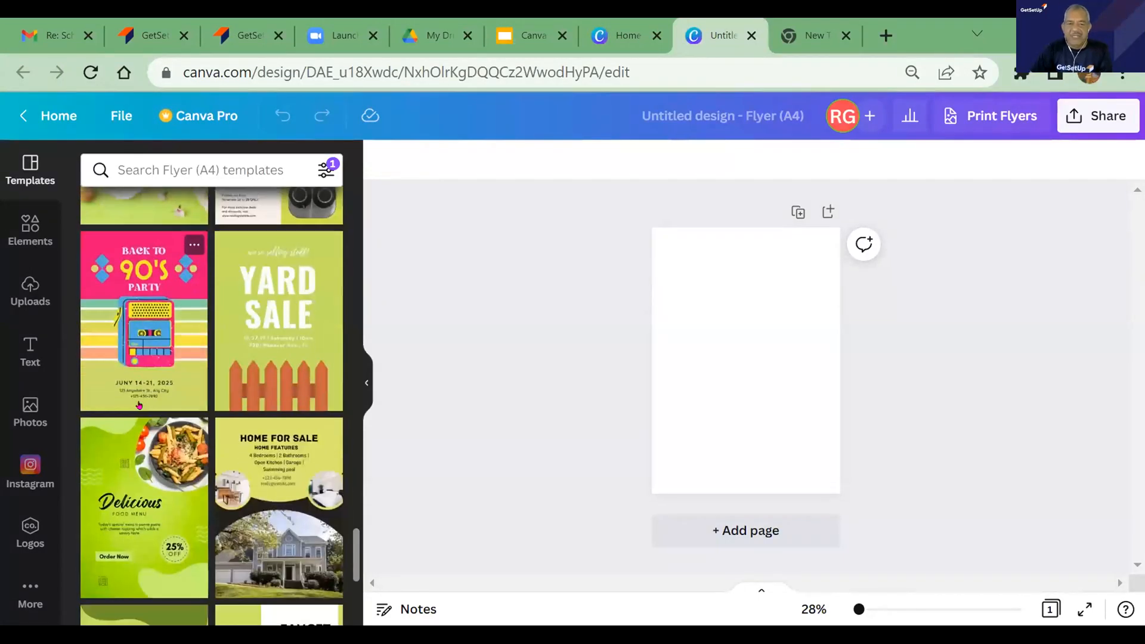
scroll(139, 405, "down", 3)
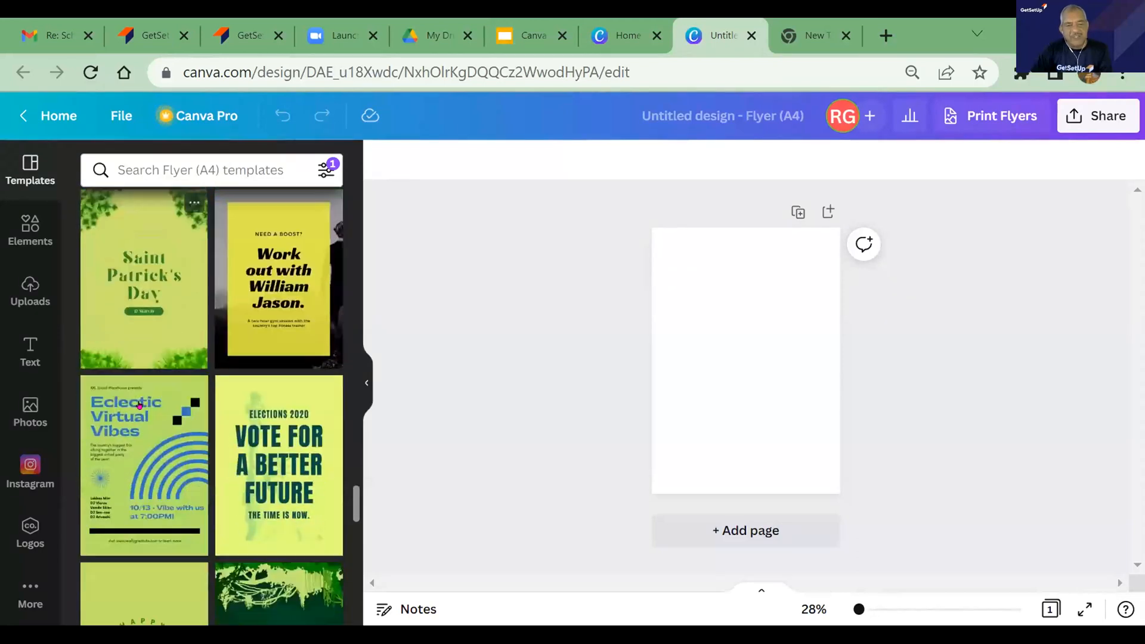
scroll(139, 405, "up", 4)
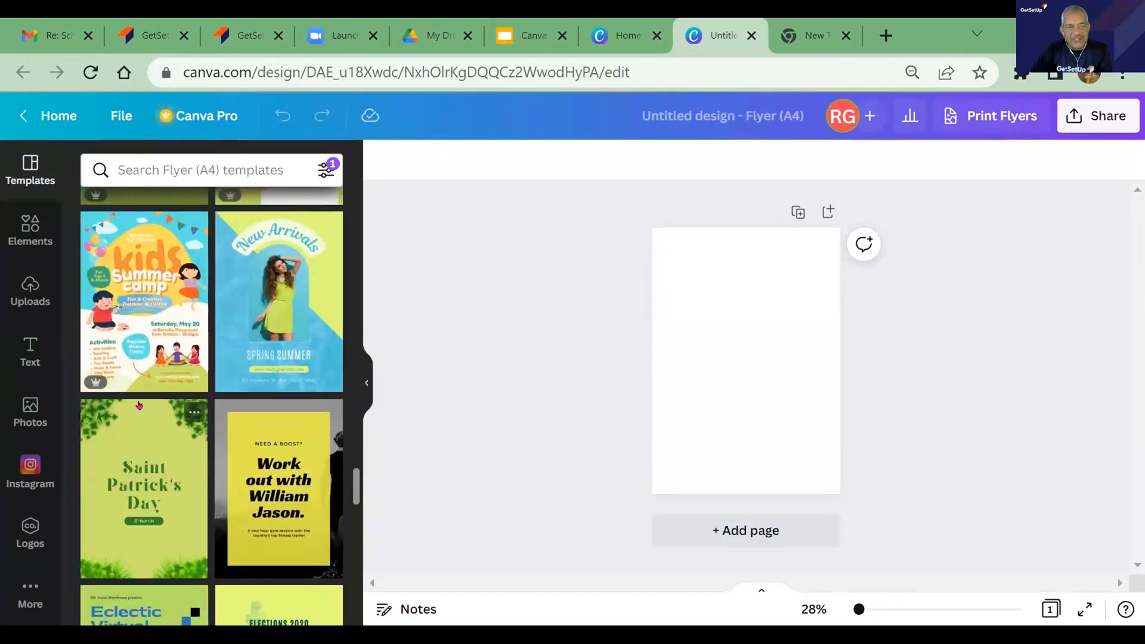
- Find the Hello April design among the lime green flyer templates and apply it to the blank page
scroll(139, 405, "up", 2)
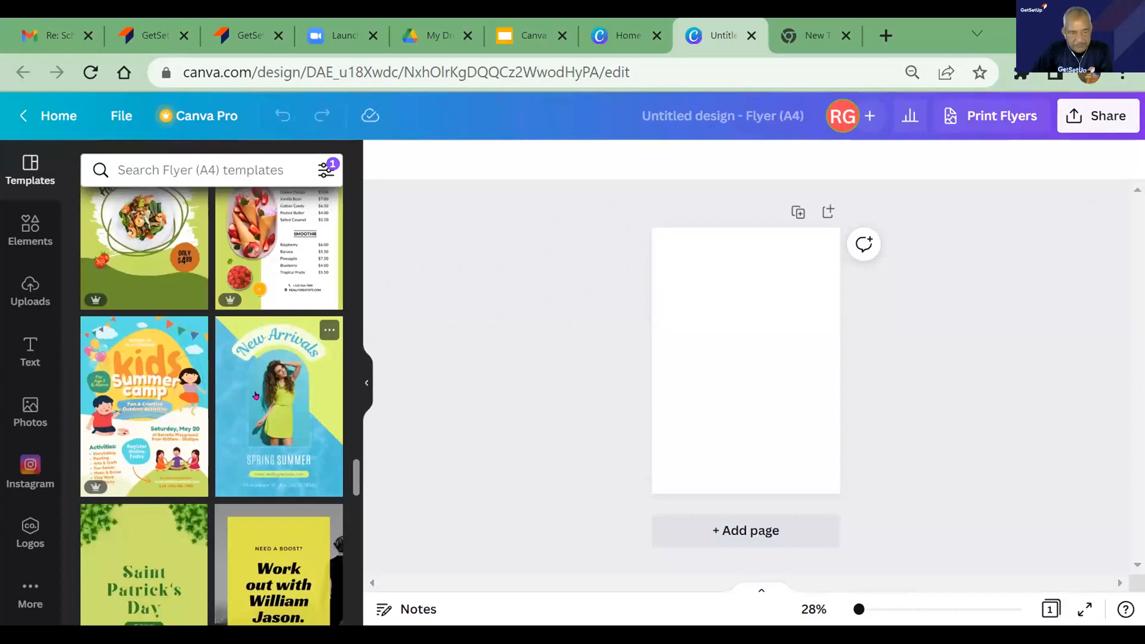
scroll(260, 394, "down", 3)
scroll(260, 394, "down", 3)
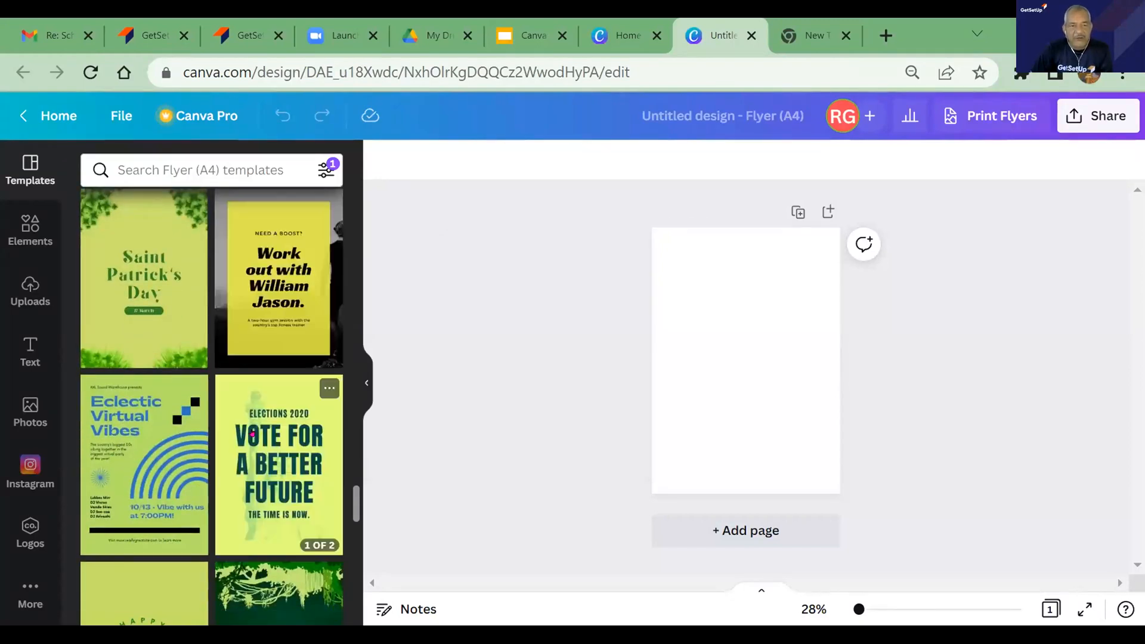
scroll(253, 434, "up", 2)
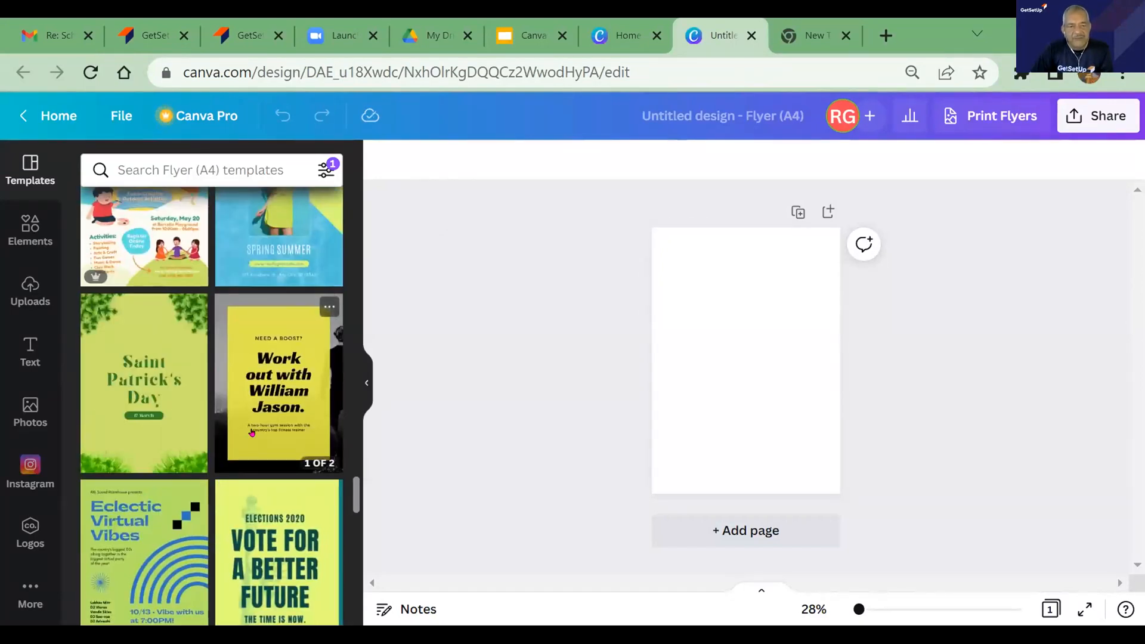
scroll(253, 434, "up", 4)
scroll(252, 417, "down", 1)
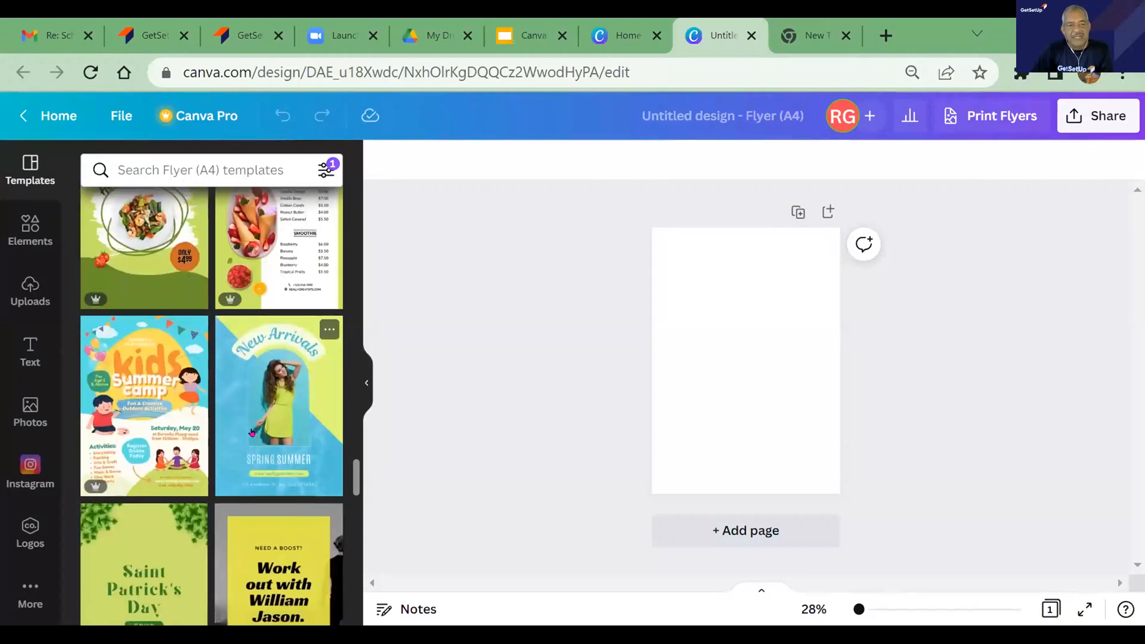
scroll(252, 415, "down", 10)
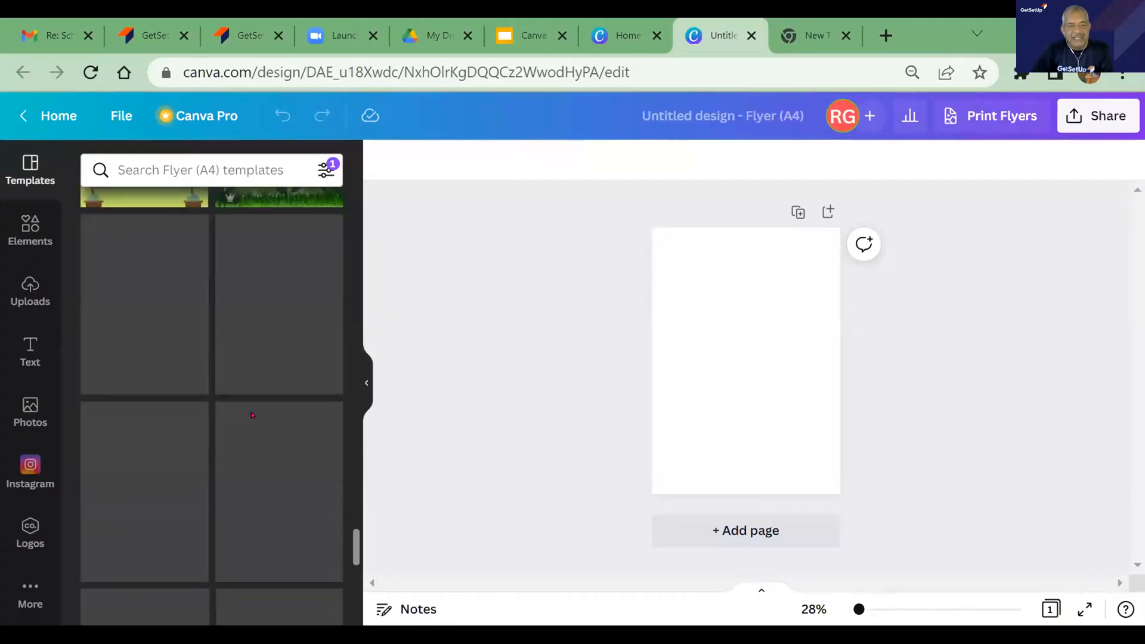
scroll(252, 416, "down", 2)
scroll(252, 416, "down", 5)
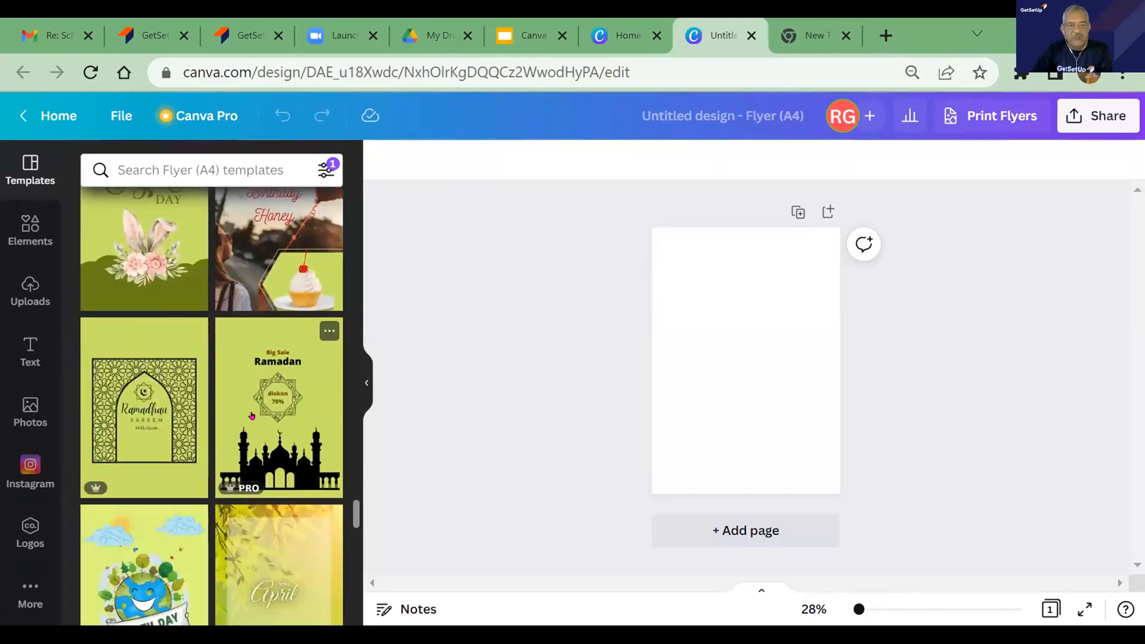
scroll(252, 416, "up", 2)
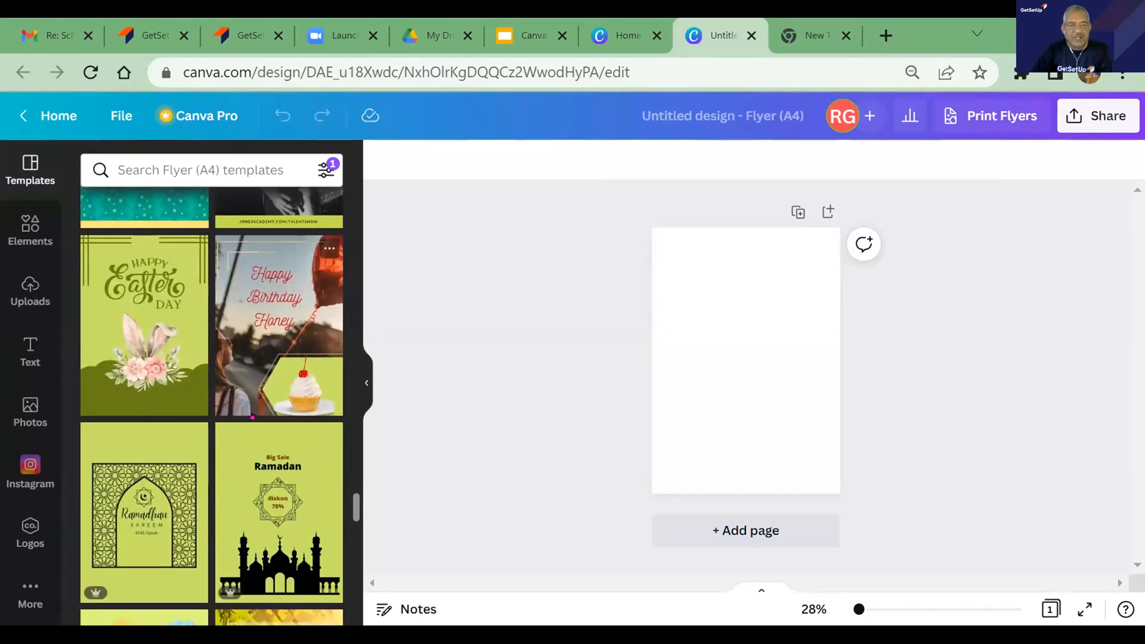
scroll(252, 416, "down", 3)
scroll(252, 416, "down", 3)
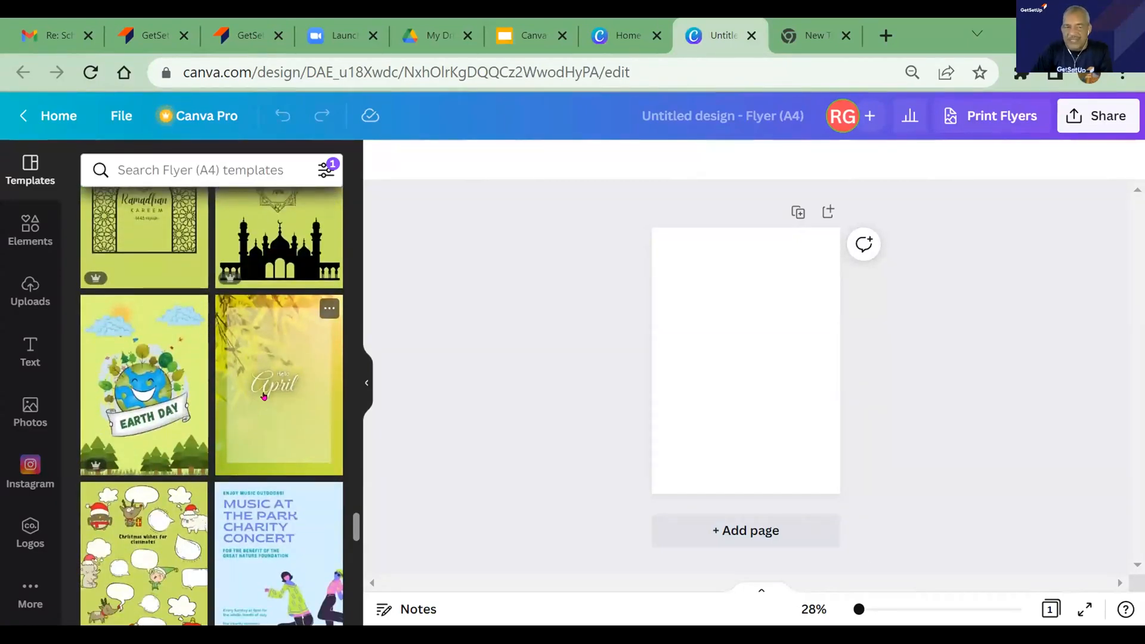
left_click(275, 370)
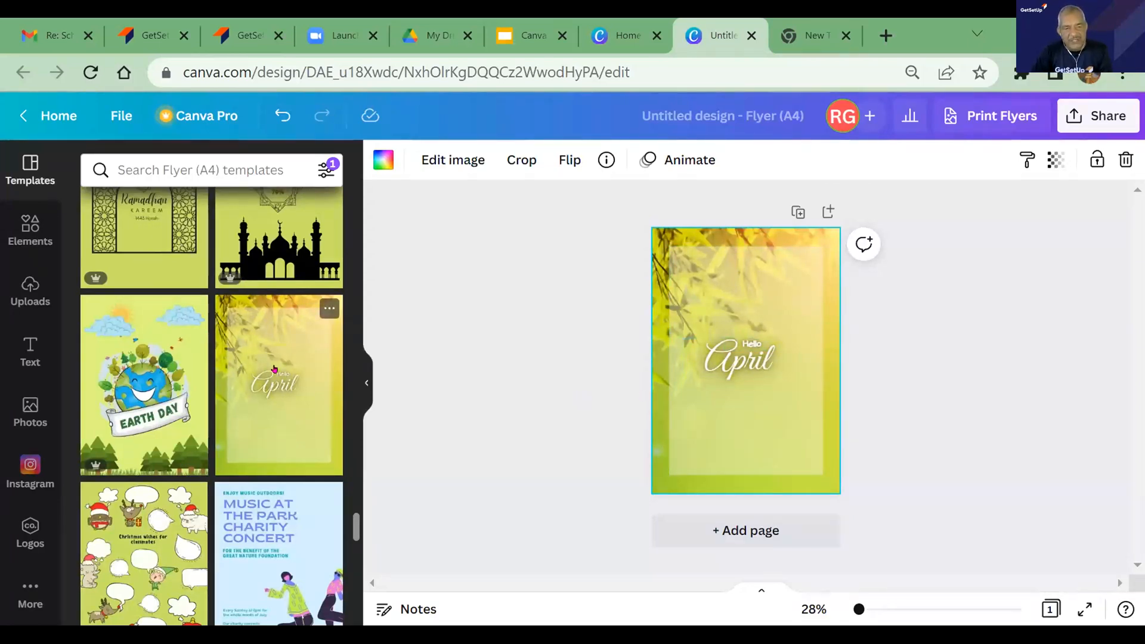
- Add a blank page to the flyer and duplicate the Hello April page
left_click(739, 531)
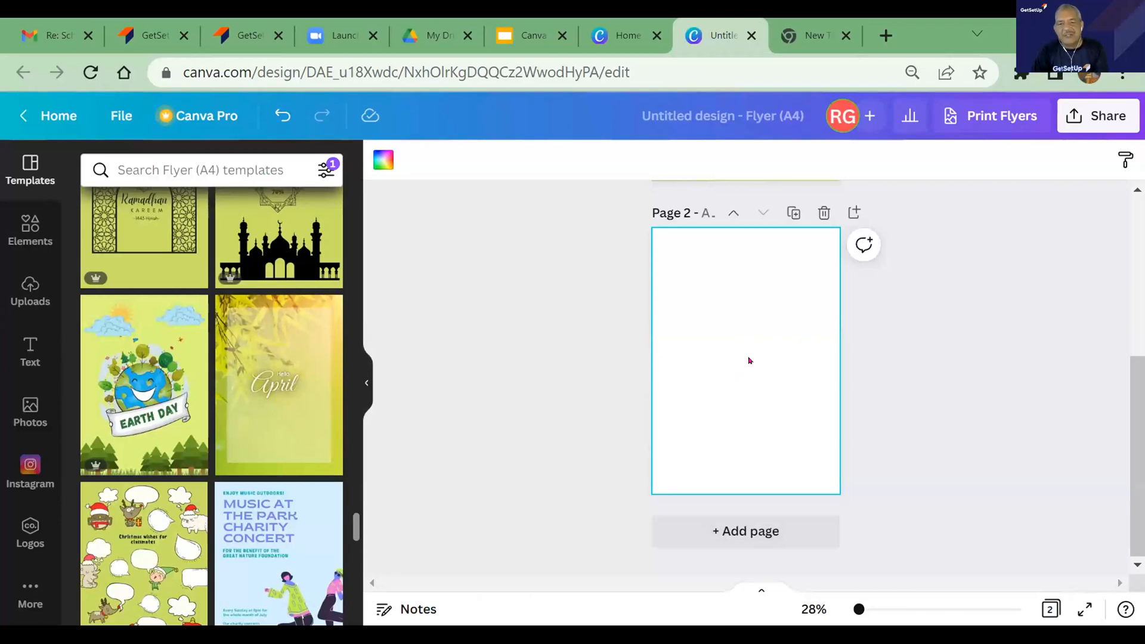
scroll(750, 360, "up", 5)
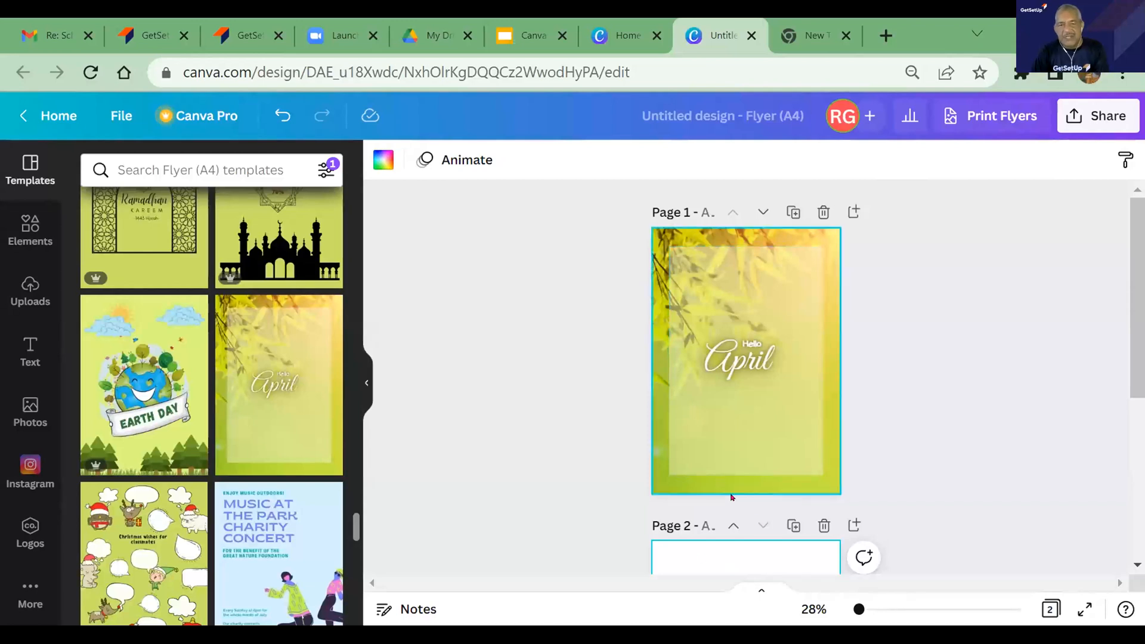
left_click(794, 213)
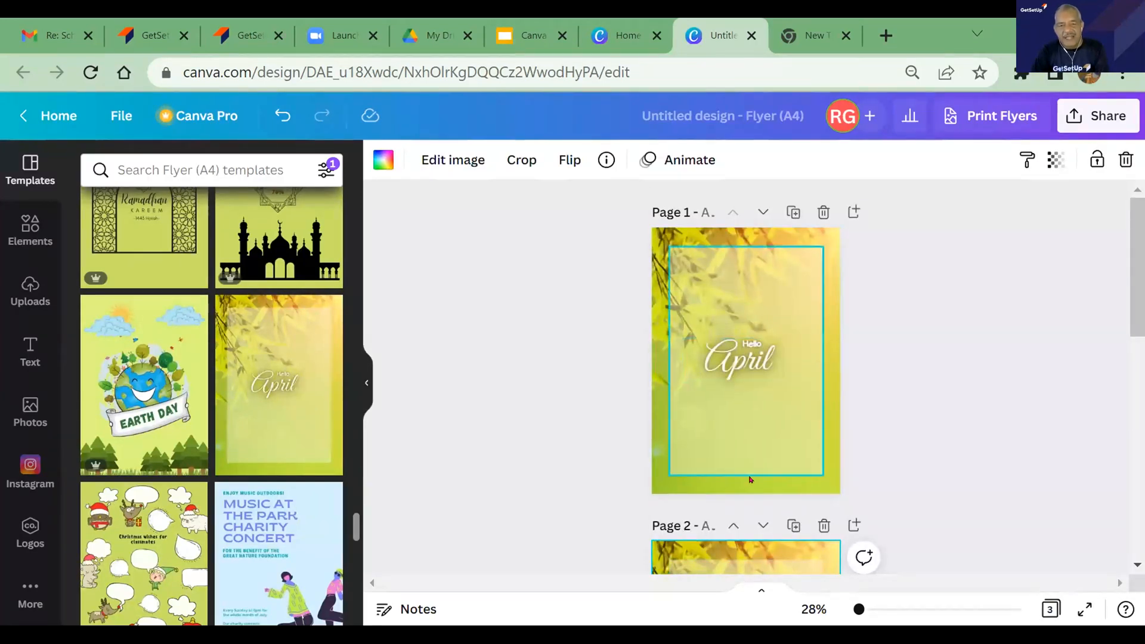
scroll(737, 463, "down", 3)
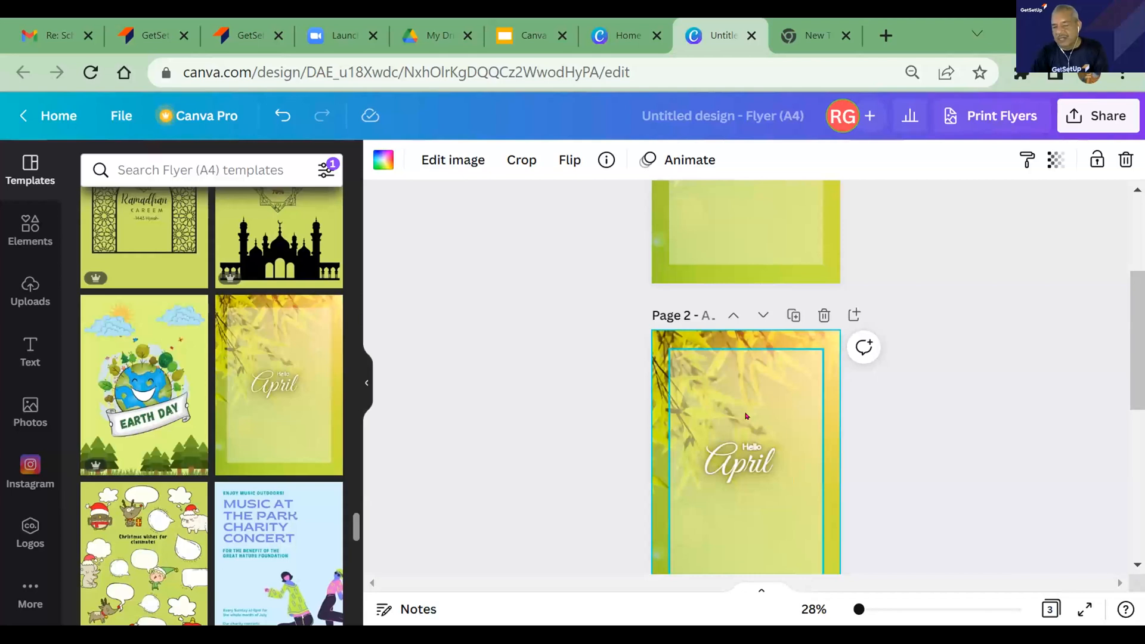
scroll(746, 416, "up", 3)
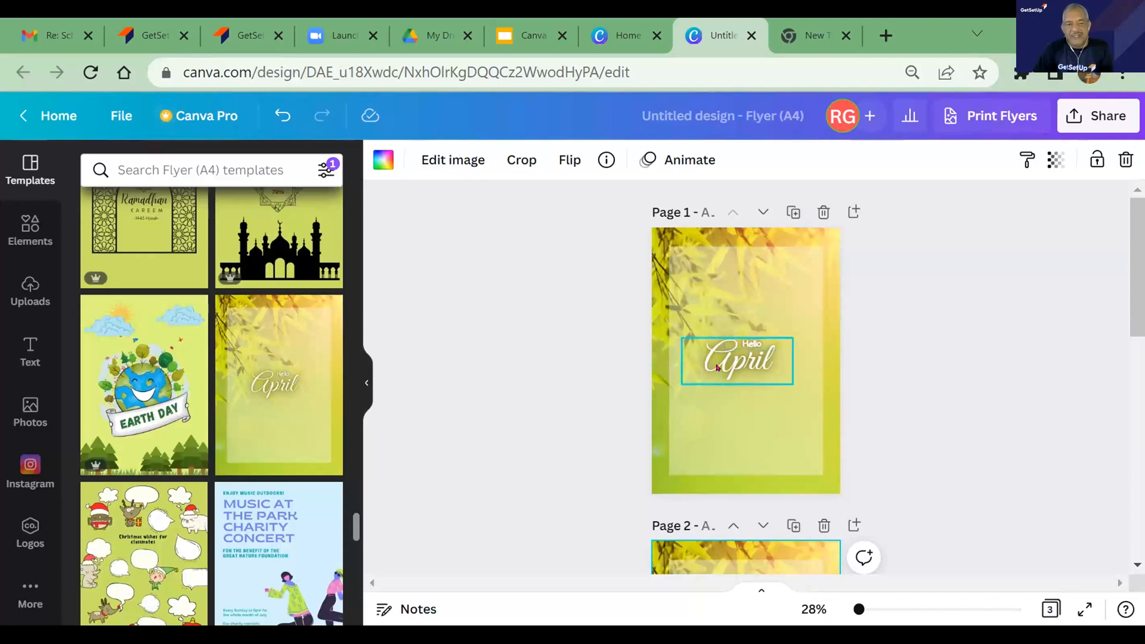
- Select the April and Hello texts on page 1 in turn, and turn off Grammarly on canva.com for this session
left_click(752, 361)
left_click(755, 353)
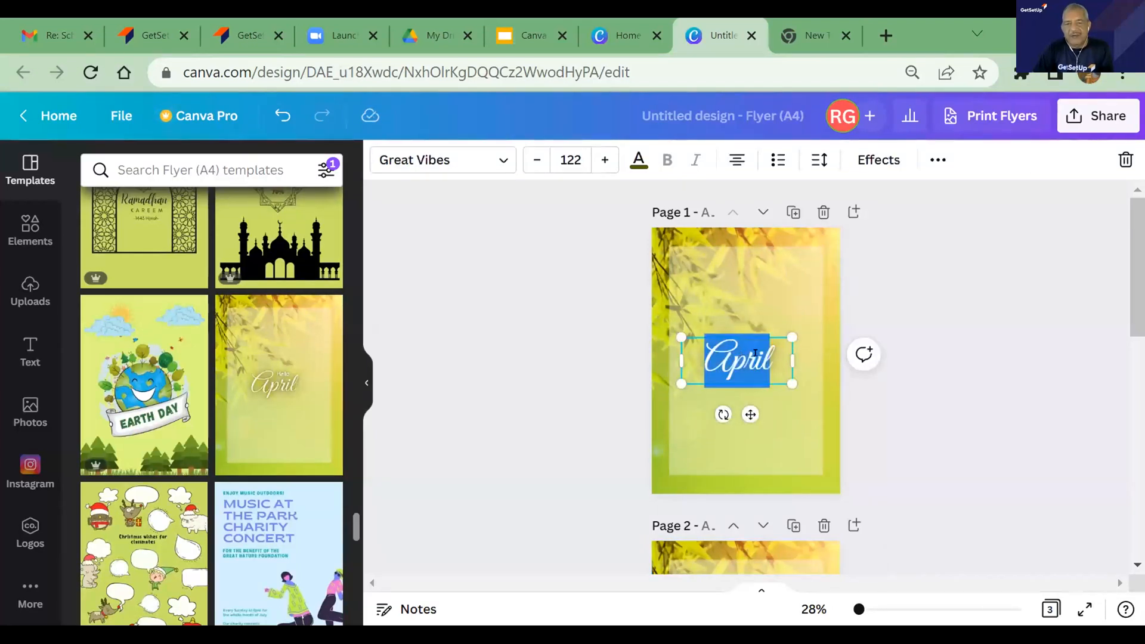
left_click(787, 430)
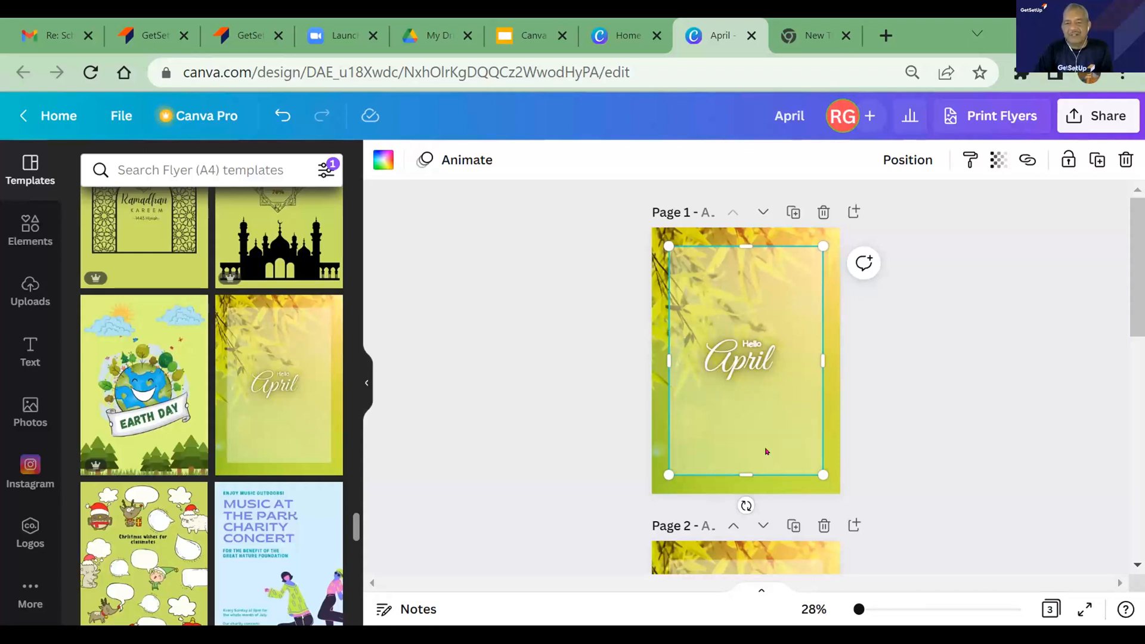
left_click(740, 347)
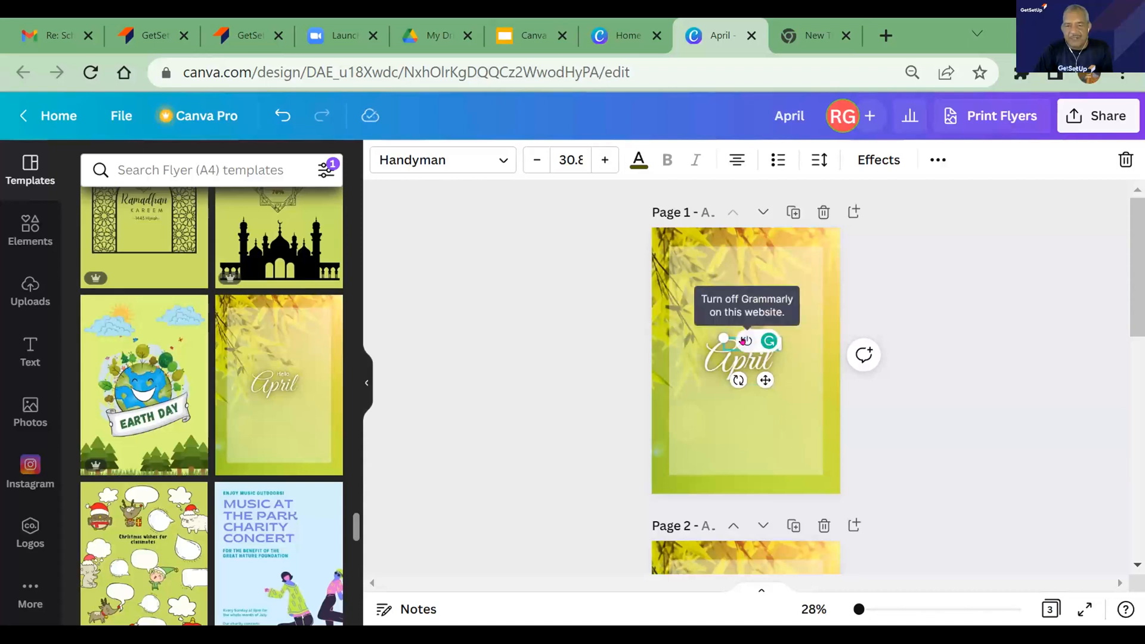
left_click(744, 340)
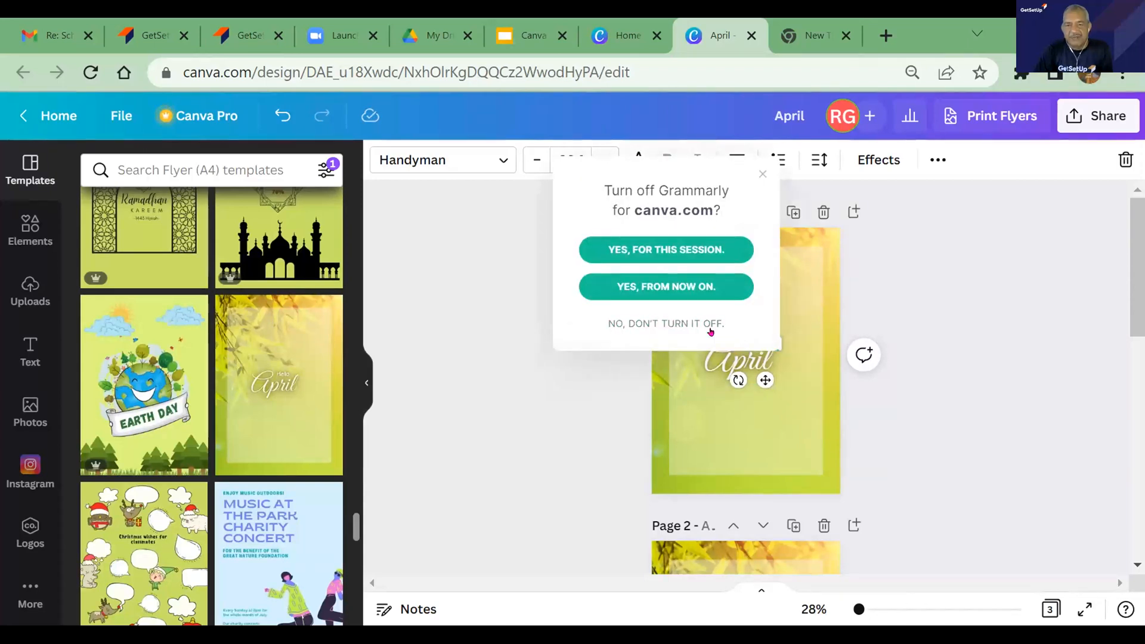
left_click(664, 248)
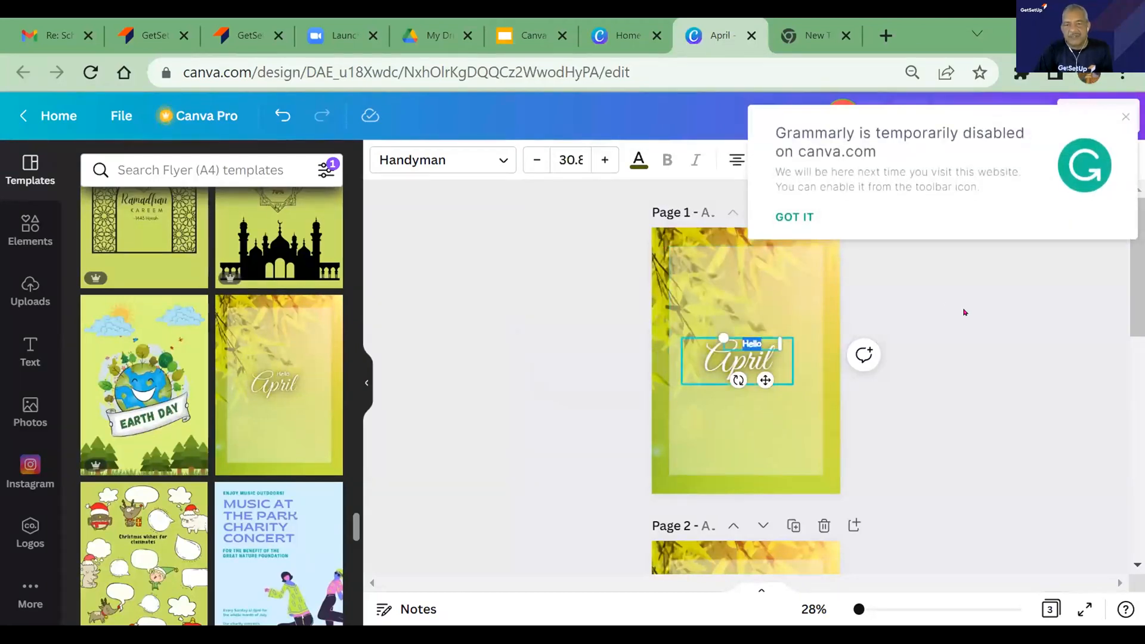
left_click(799, 216)
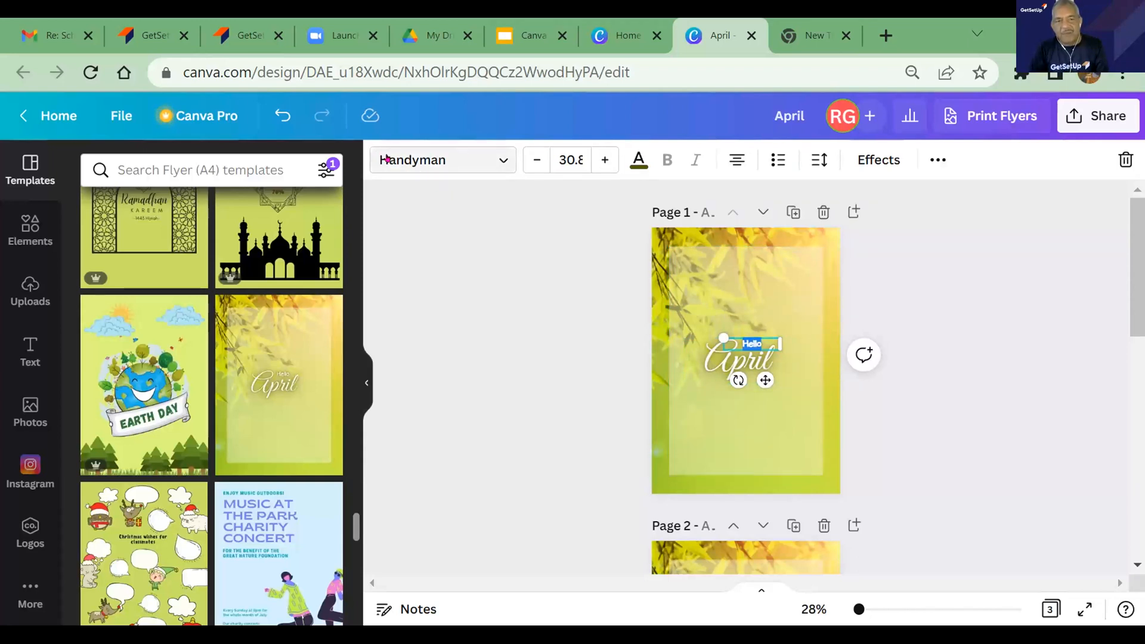
- Change the Hello text's font to Great Vibes, enlarge it to size 108 and narrow its text box
left_click(502, 161)
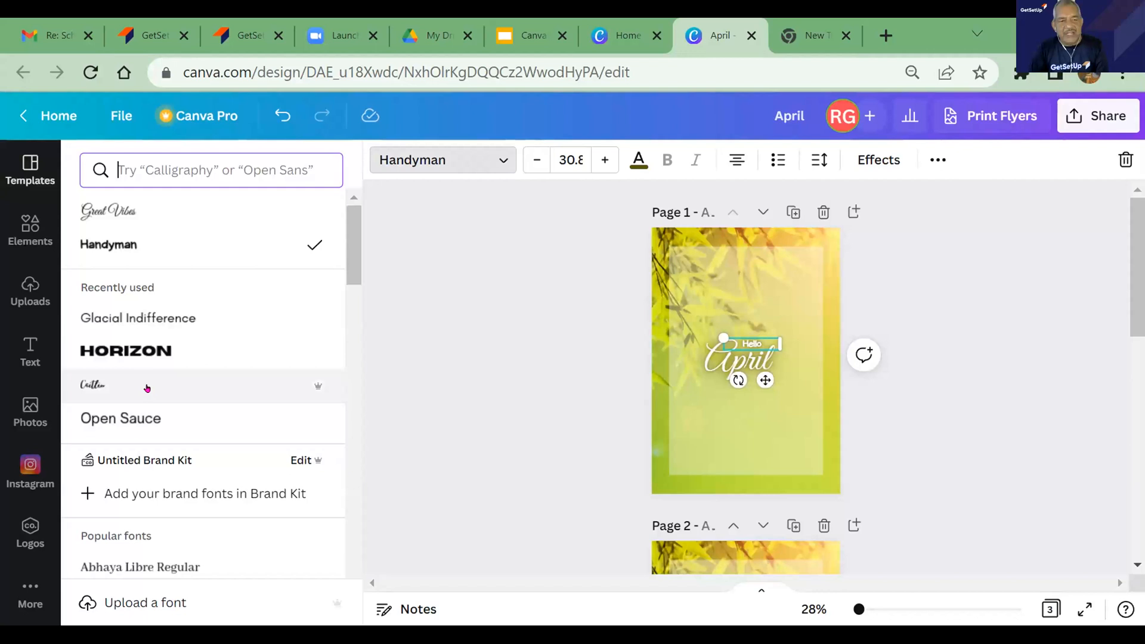
left_click(102, 213)
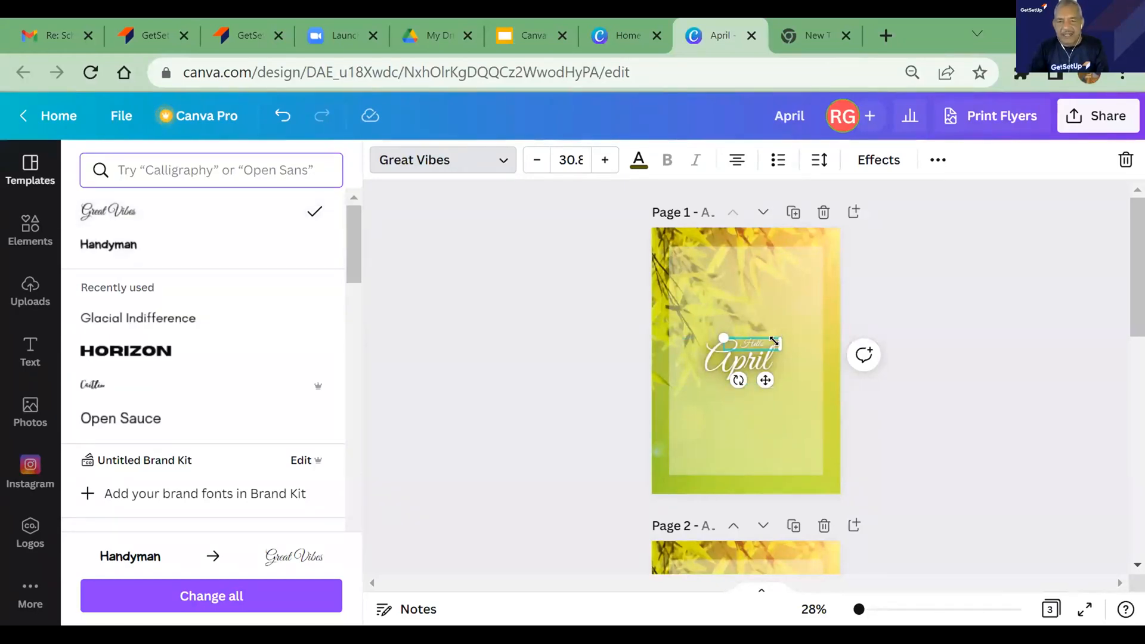
left_click_drag(775, 342, 923, 318)
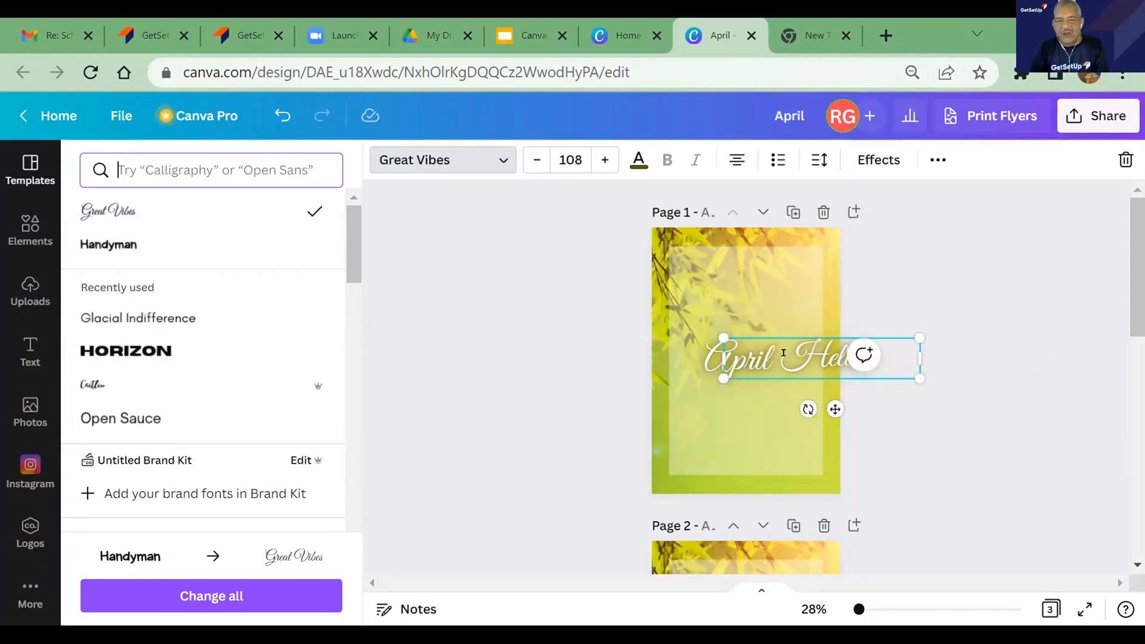
left_click_drag(911, 353, 872, 342)
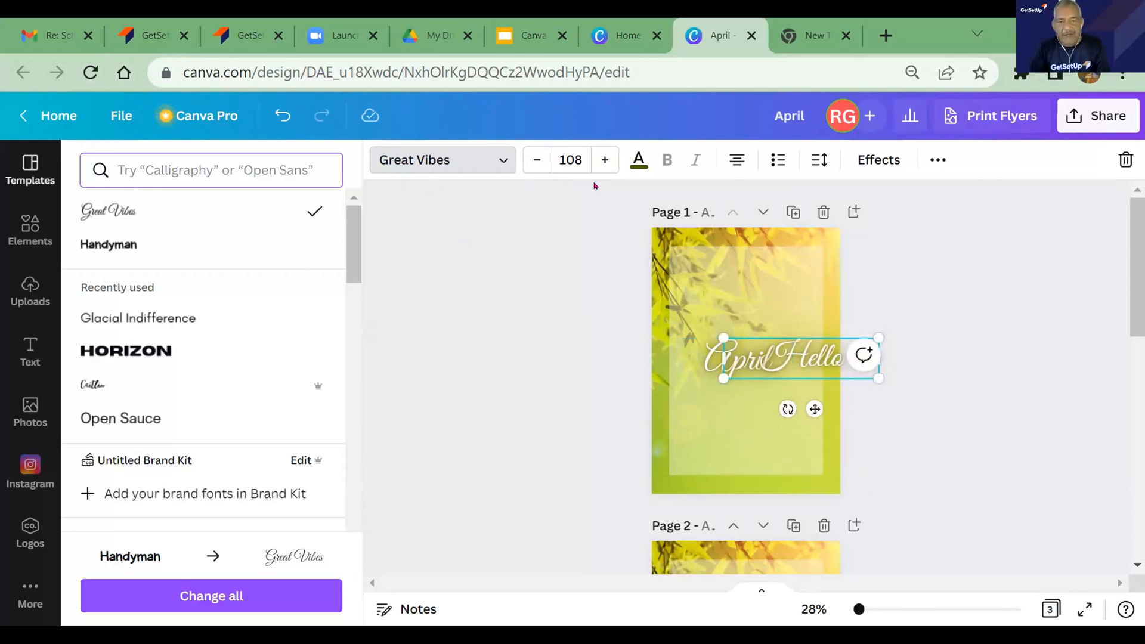
- Reduce the Hello text's font size to 78.7
left_click(537, 160)
left_click(537, 160)
left_click(536, 159)
left_click(536, 160)
left_click(537, 160)
left_click(537, 159)
left_click(537, 159)
left_click(537, 160)
left_click(537, 160)
left_click(537, 160)
left_click(537, 160)
left_click(537, 160)
left_click(605, 162)
left_click(605, 162)
left_click(604, 162)
left_click(604, 162)
left_click(604, 162)
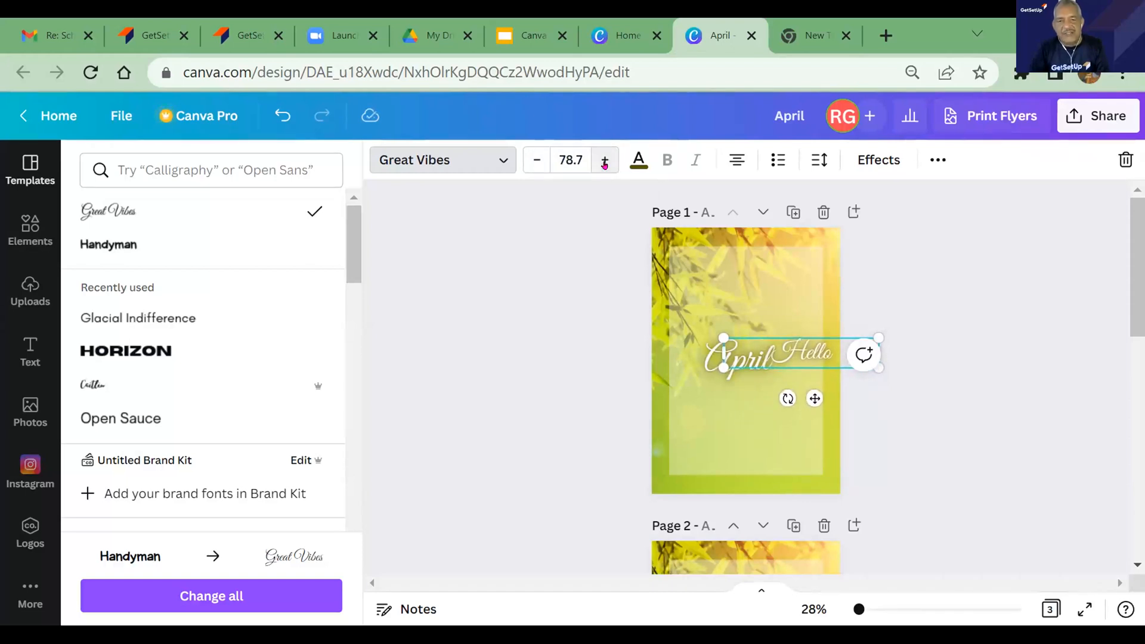
- Move the Hello text below April on page 1 and change its font to Chloe
left_click(639, 160)
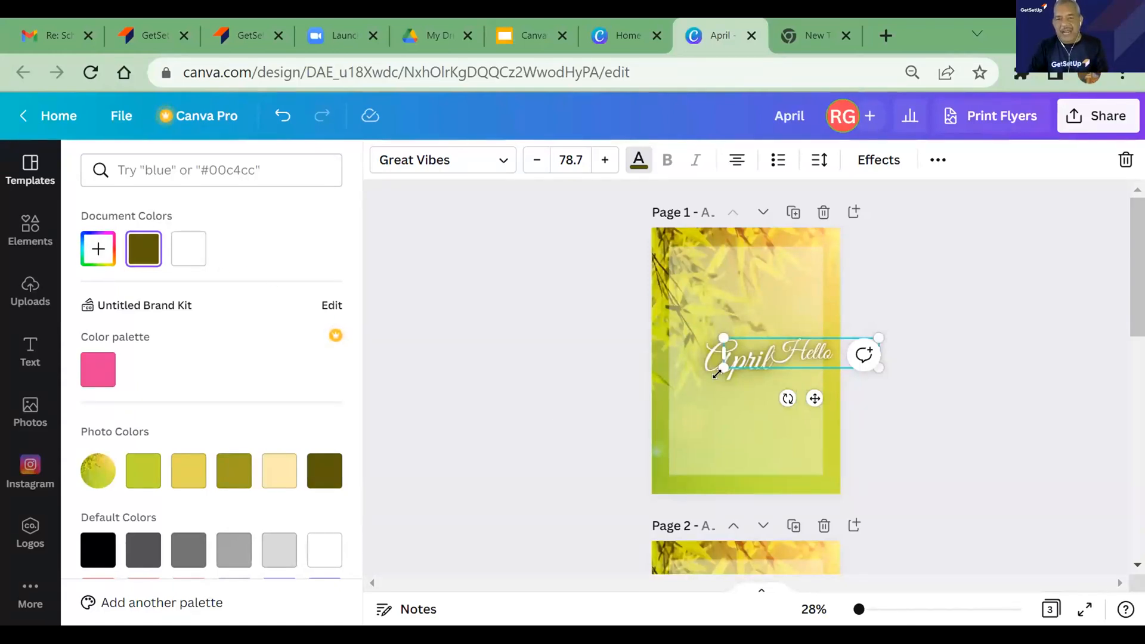
left_click_drag(731, 368, 683, 433)
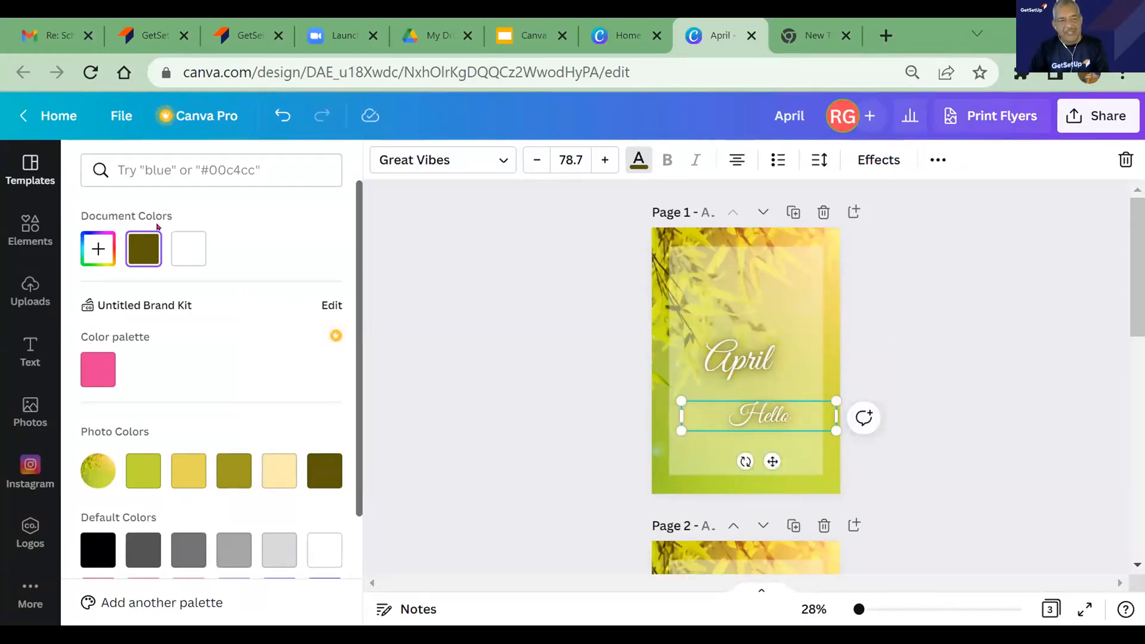
left_click(503, 159)
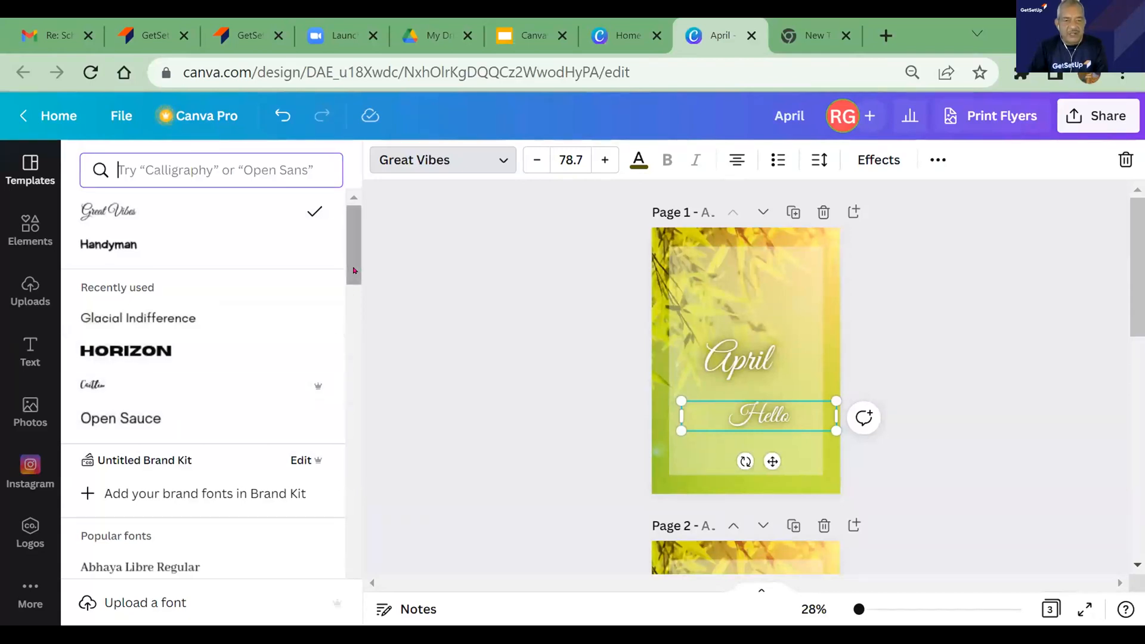
scroll(350, 292, "down", 3)
left_click_drag(350, 311, 350, 370)
scroll(335, 461, "down", 7)
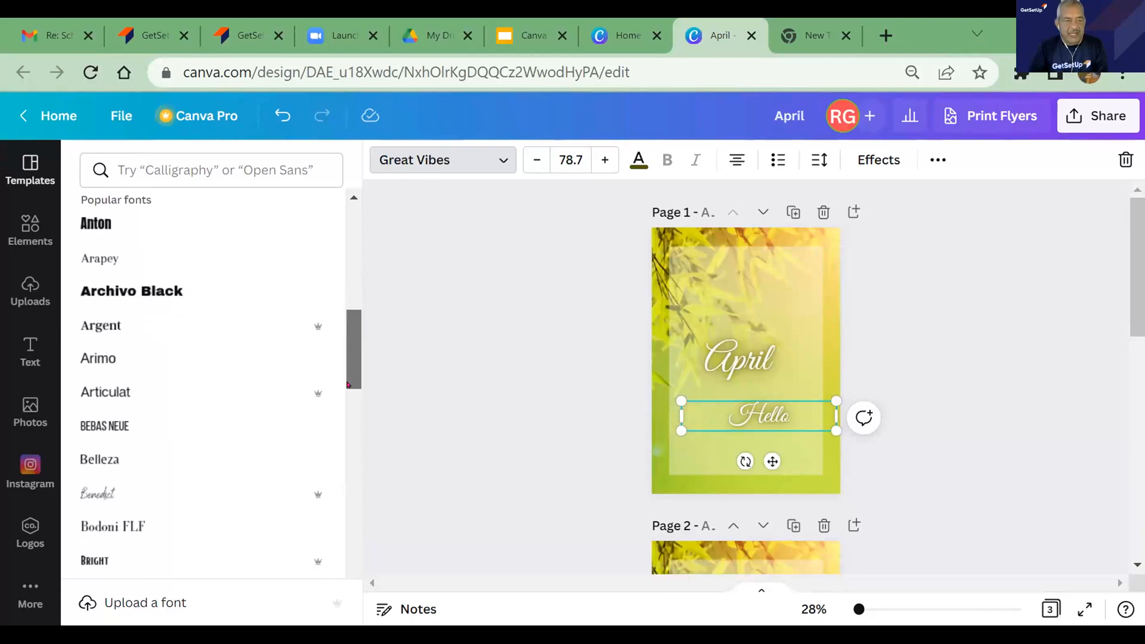
scroll(334, 461, "down", 3)
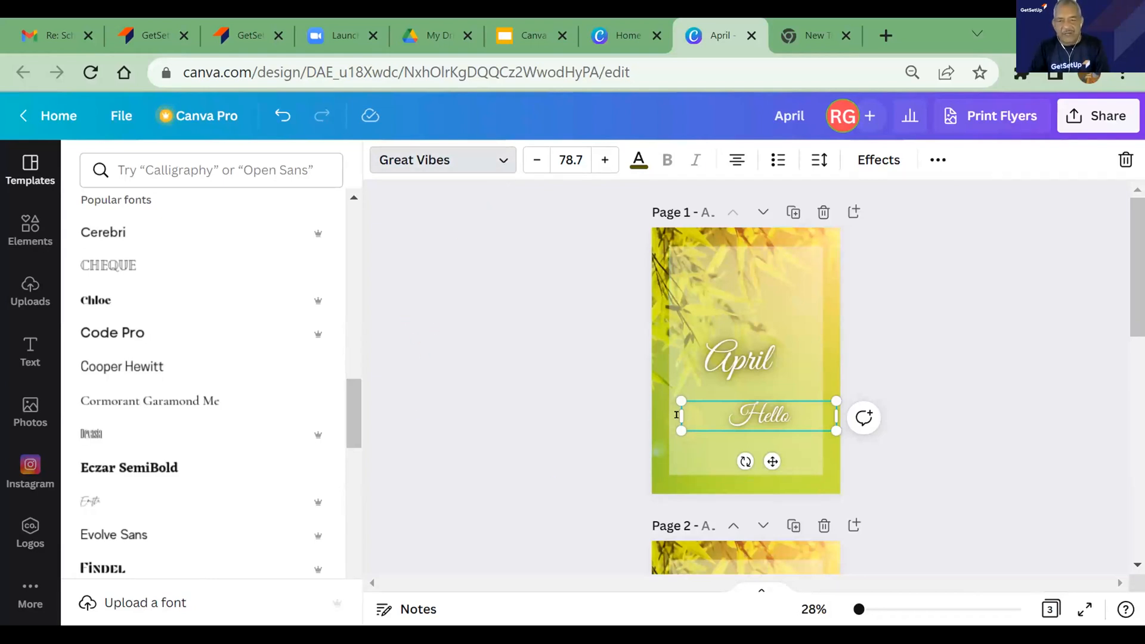
left_click(92, 300)
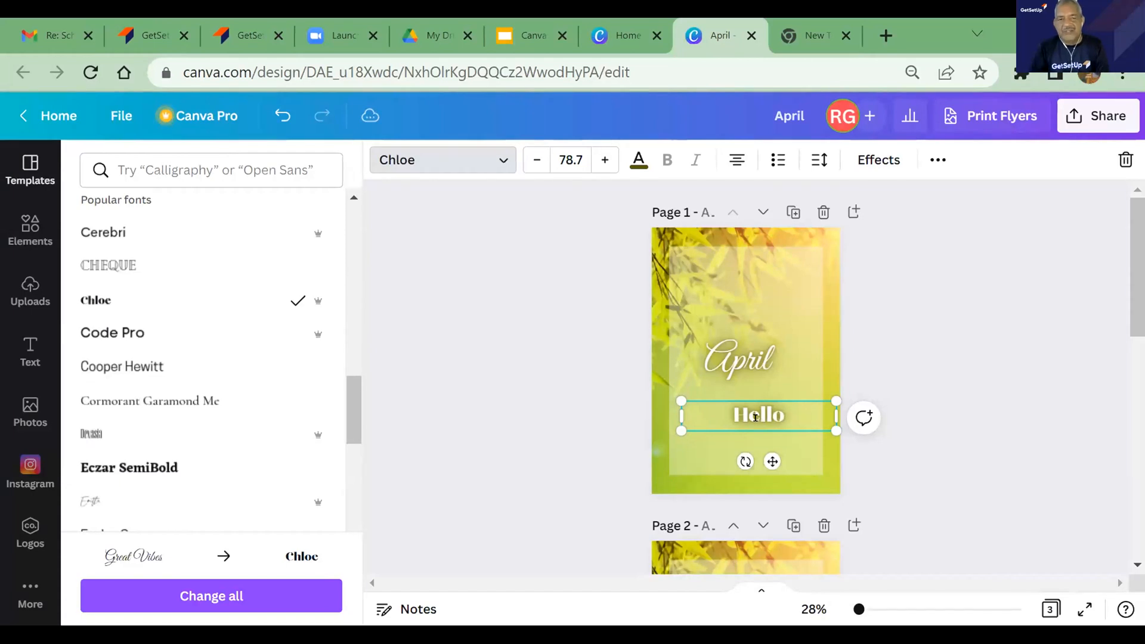
- Set the Hello text's colour to the brand palette's pink after trying the yellow photo colour
left_click(639, 160)
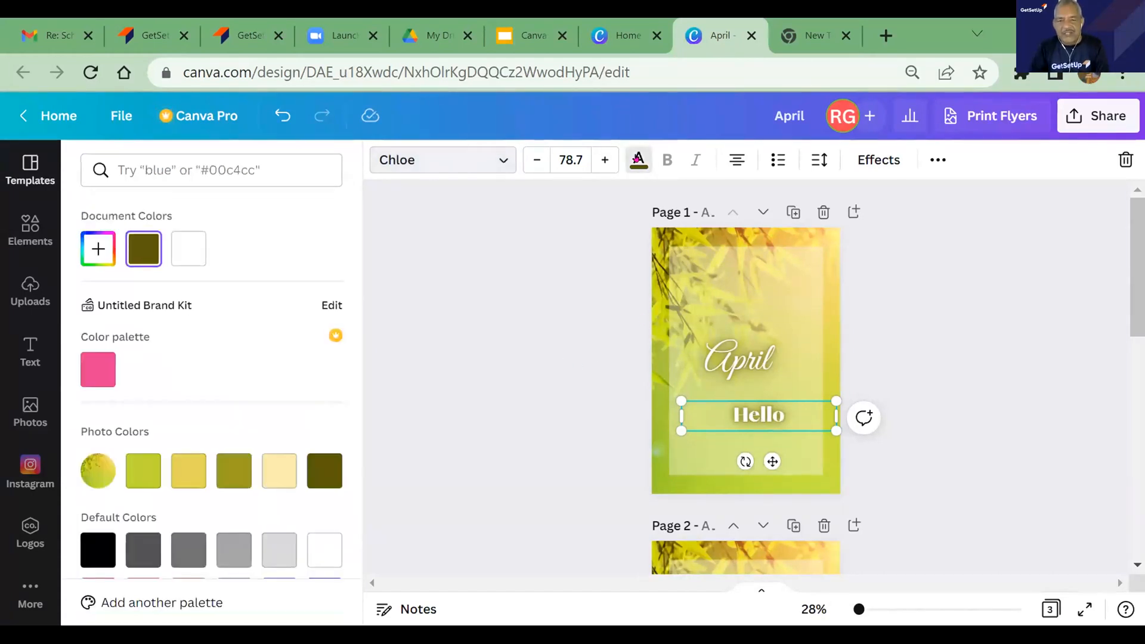
left_click(188, 472)
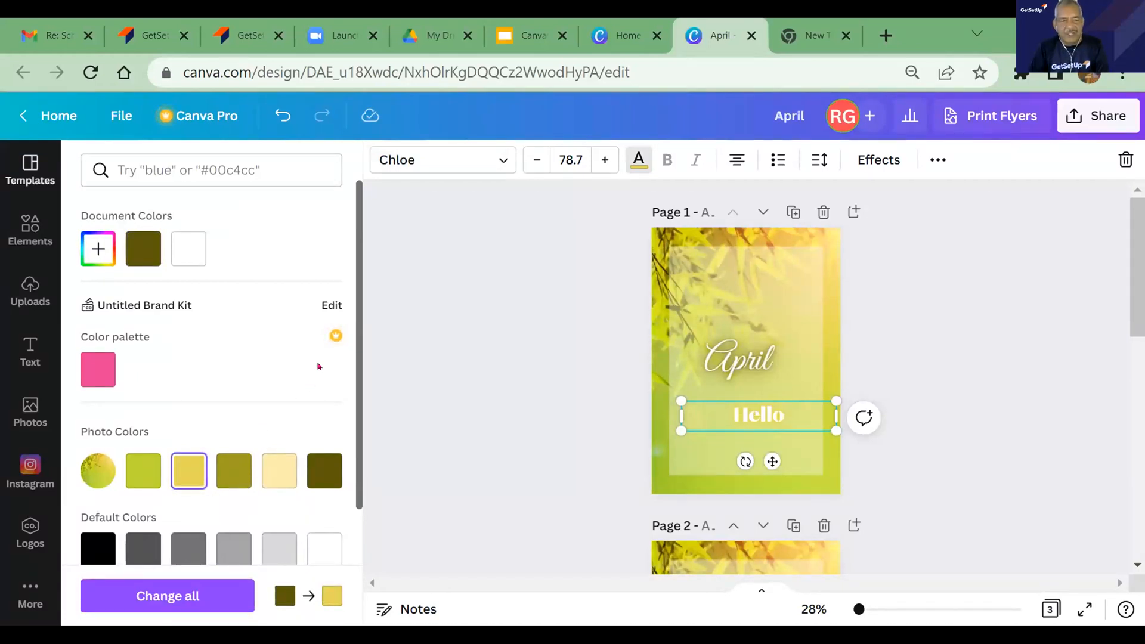
left_click(96, 370)
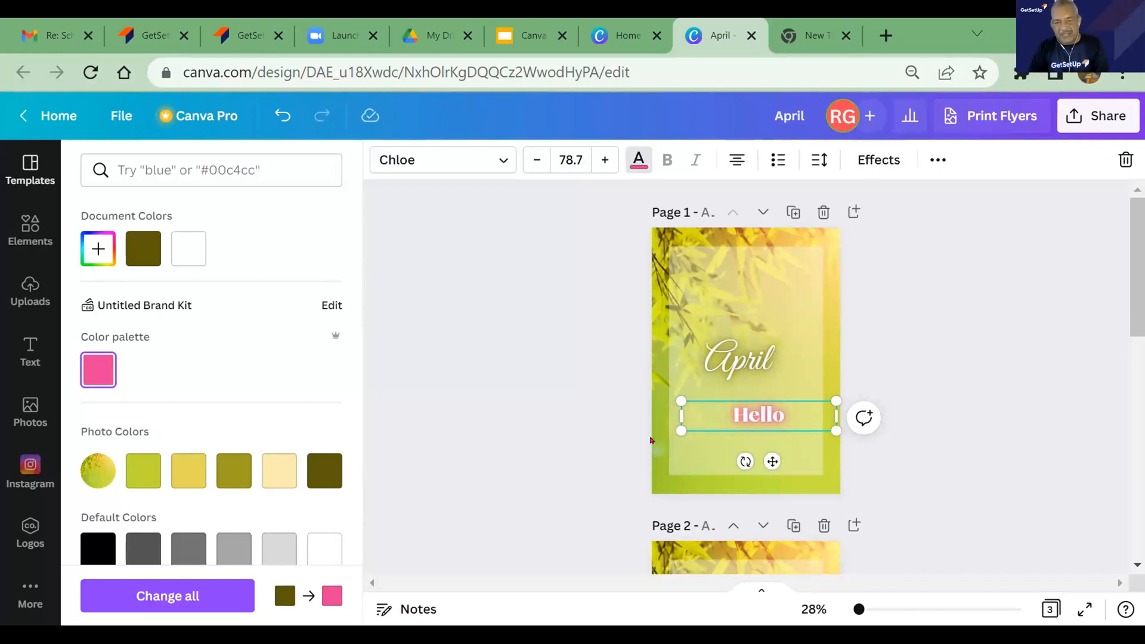
left_click(584, 434)
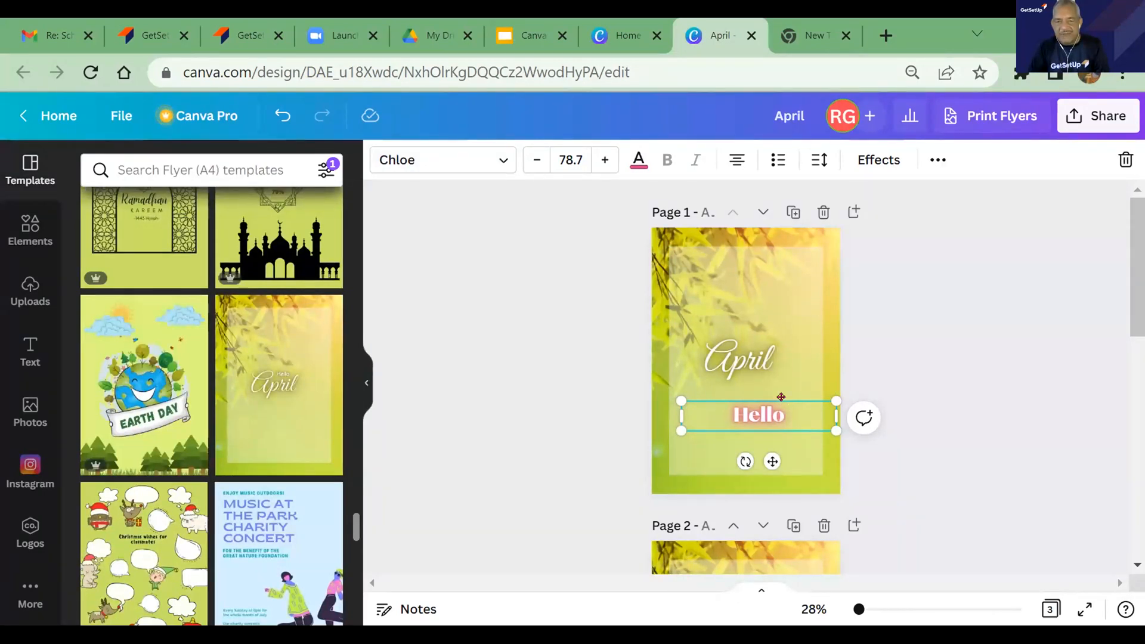
- Move the Hello text above April, near the upper edge of page 1's translucent panel, and deselect it
left_click_drag(781, 396, 762, 257)
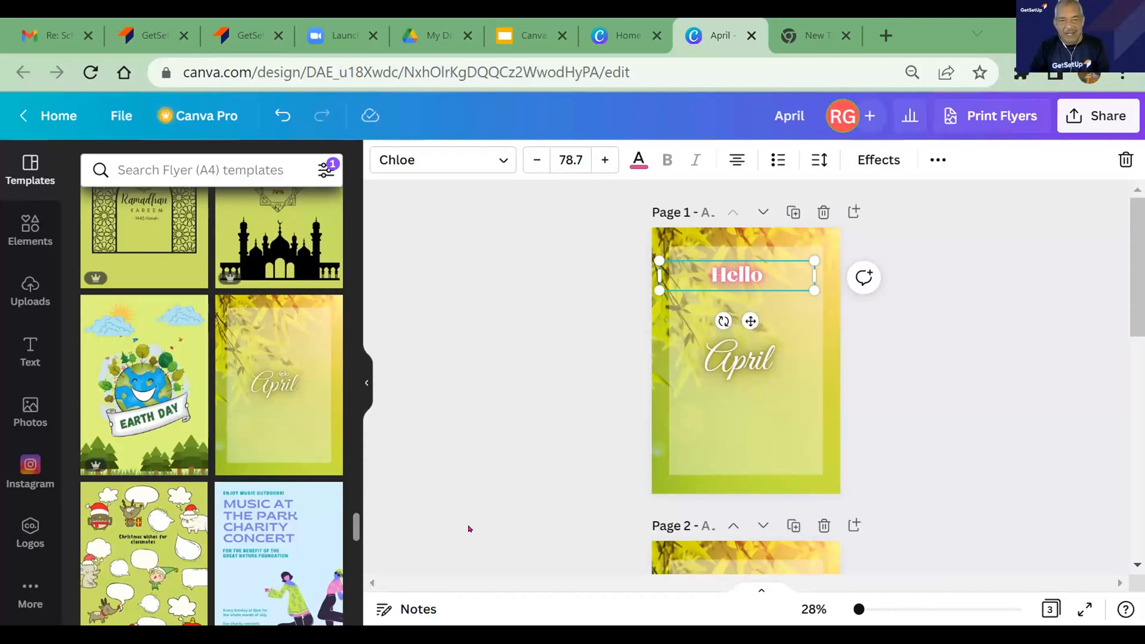
left_click(472, 501)
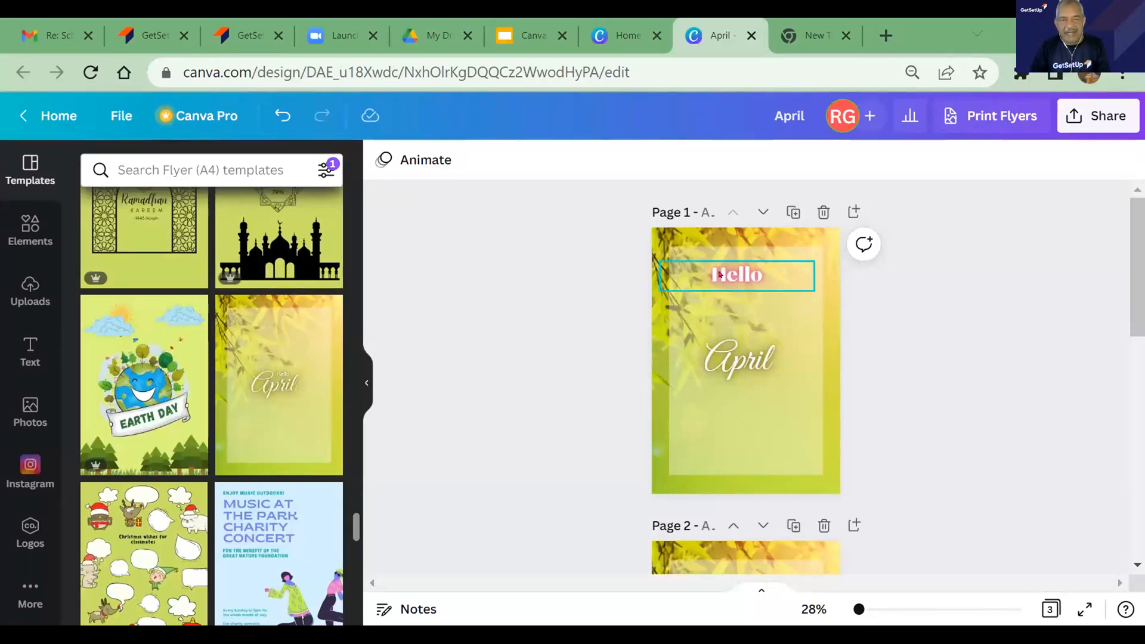
- Browse the available fonts for the Hello text, including the recently used ones, without changing its font
left_click(737, 272)
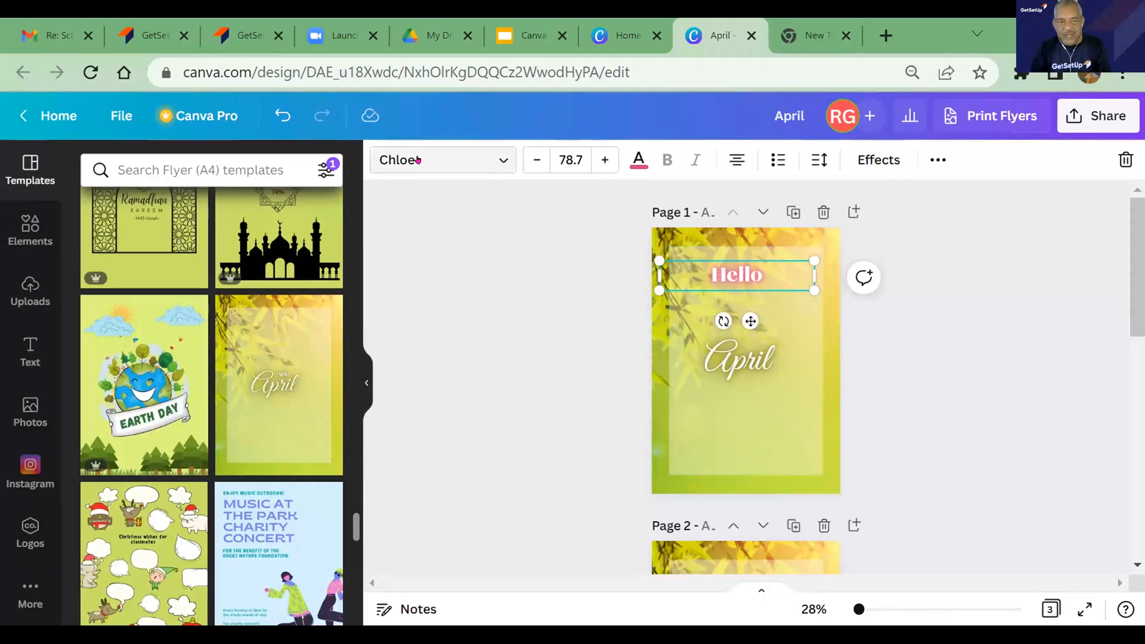
left_click(501, 162)
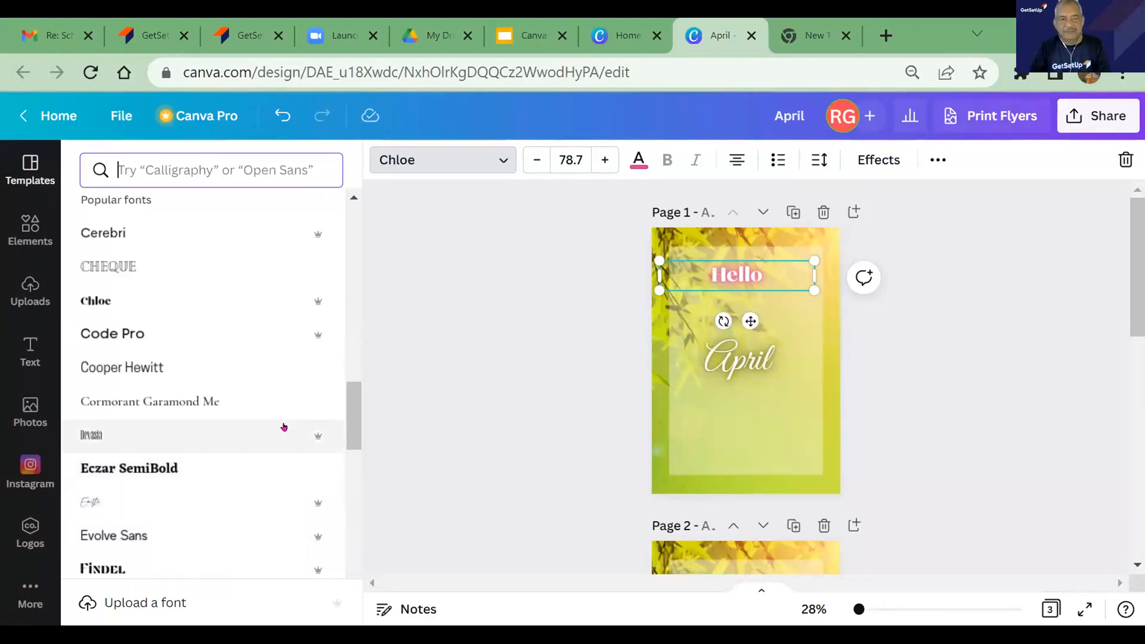
left_click(536, 337)
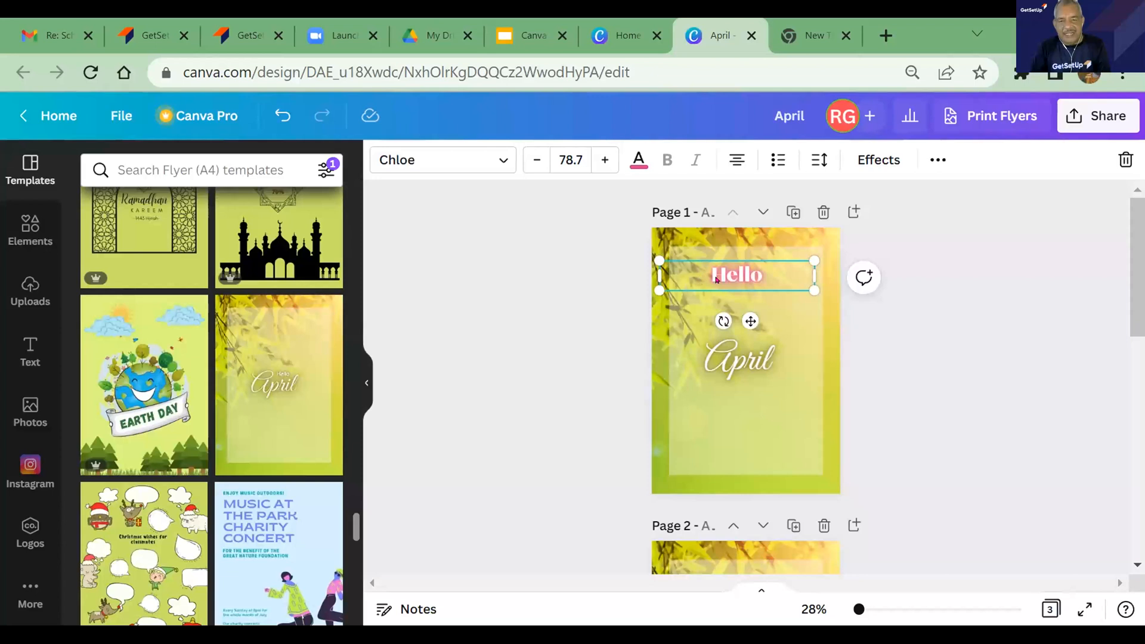
double_click(722, 274)
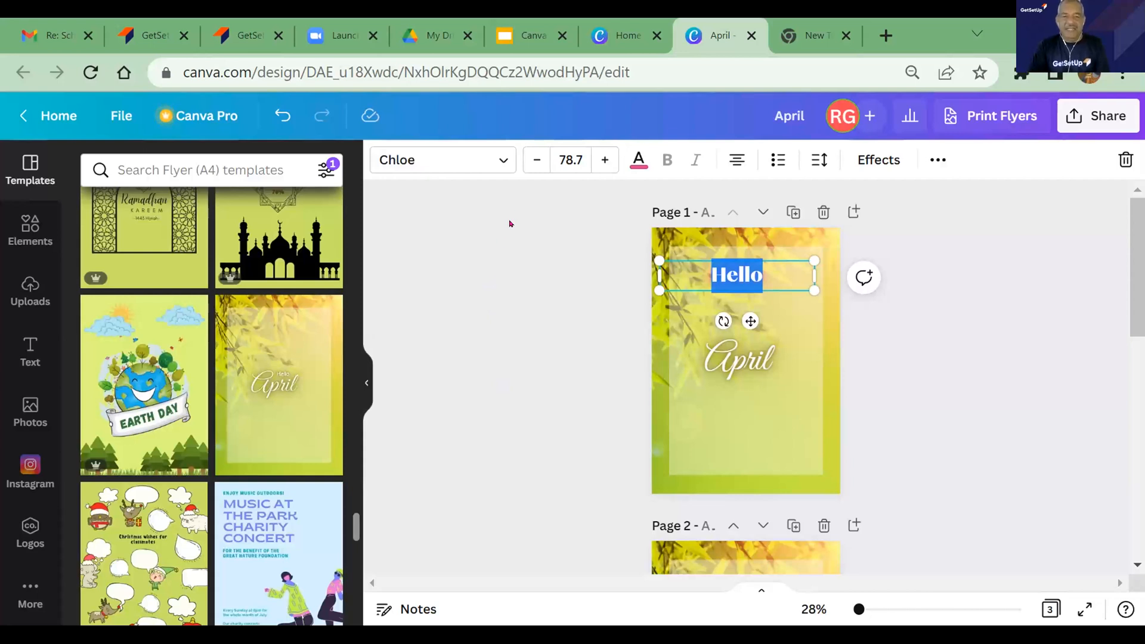
left_click(501, 163)
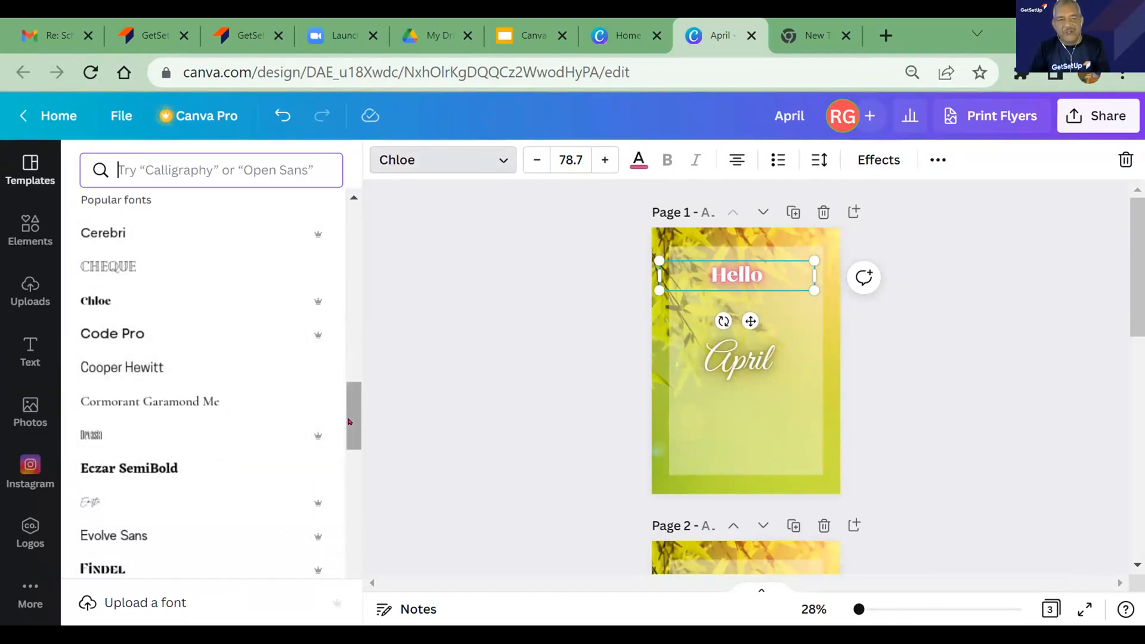
left_click_drag(349, 421, 365, 215)
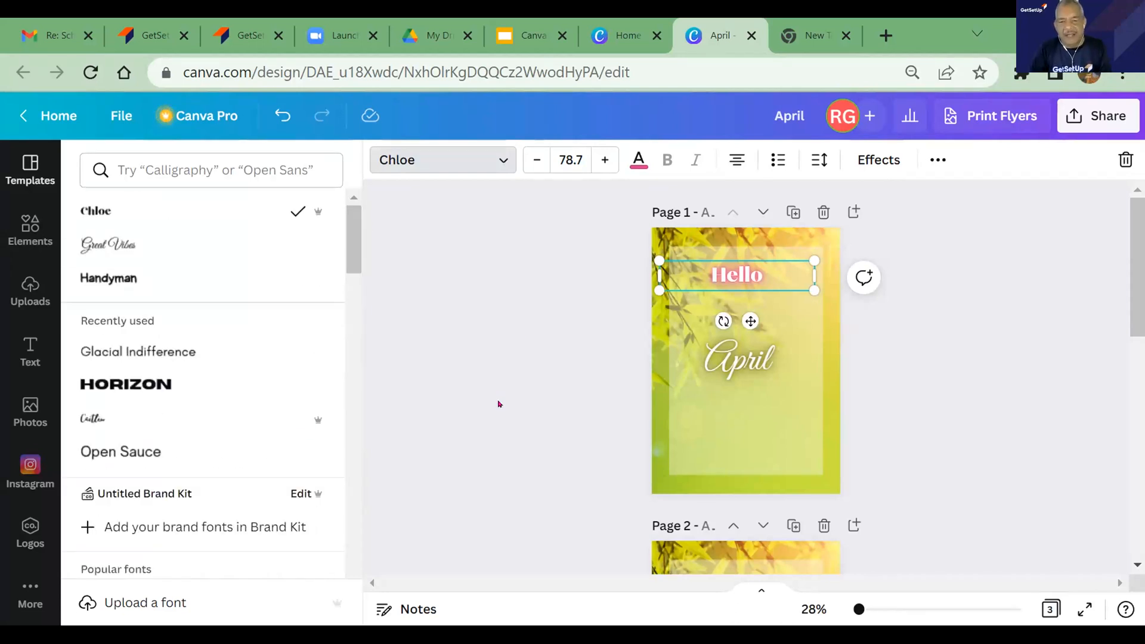
key("Escape")
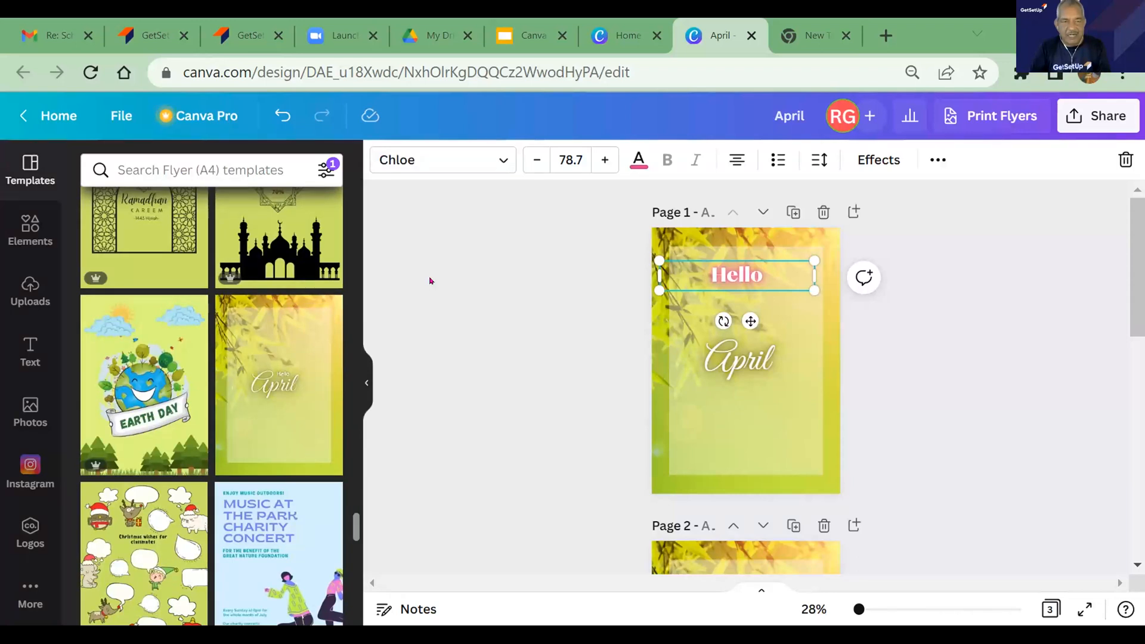
- Reduce the Hello text's font size to 14 and raise it to 16
left_click(578, 158)
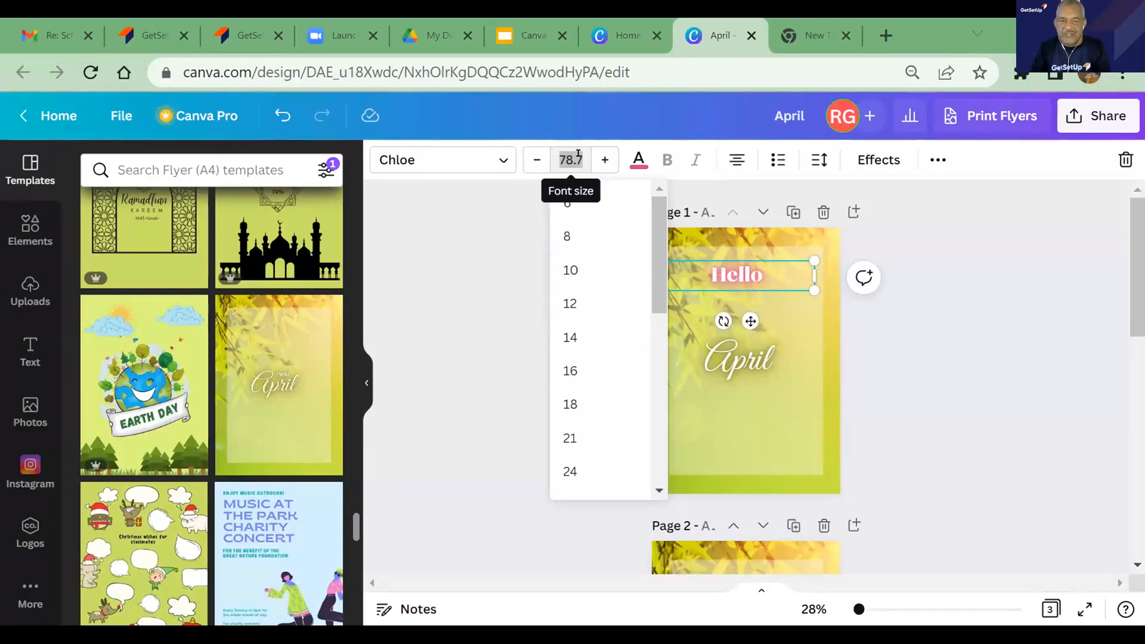
left_click(568, 338)
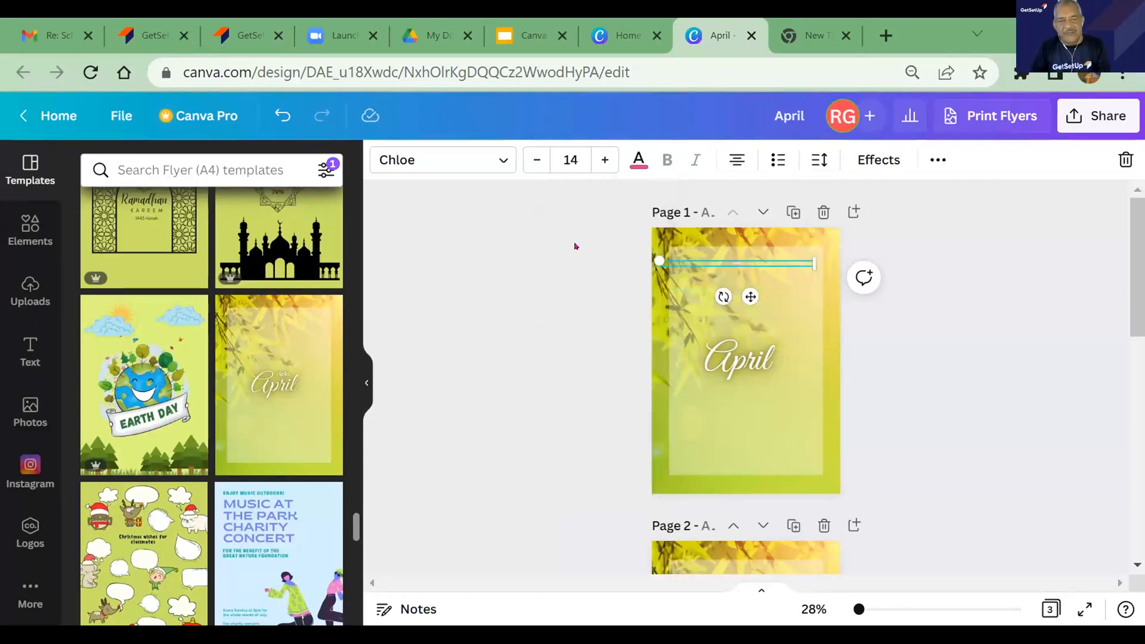
left_click(578, 159)
left_click(578, 157)
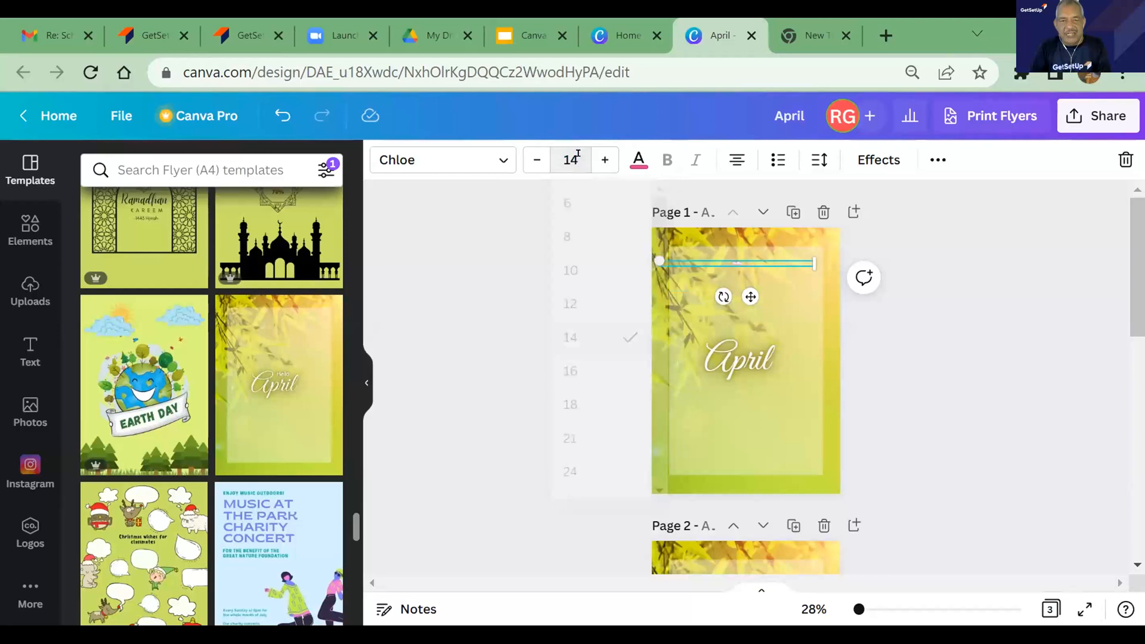
left_click(571, 159)
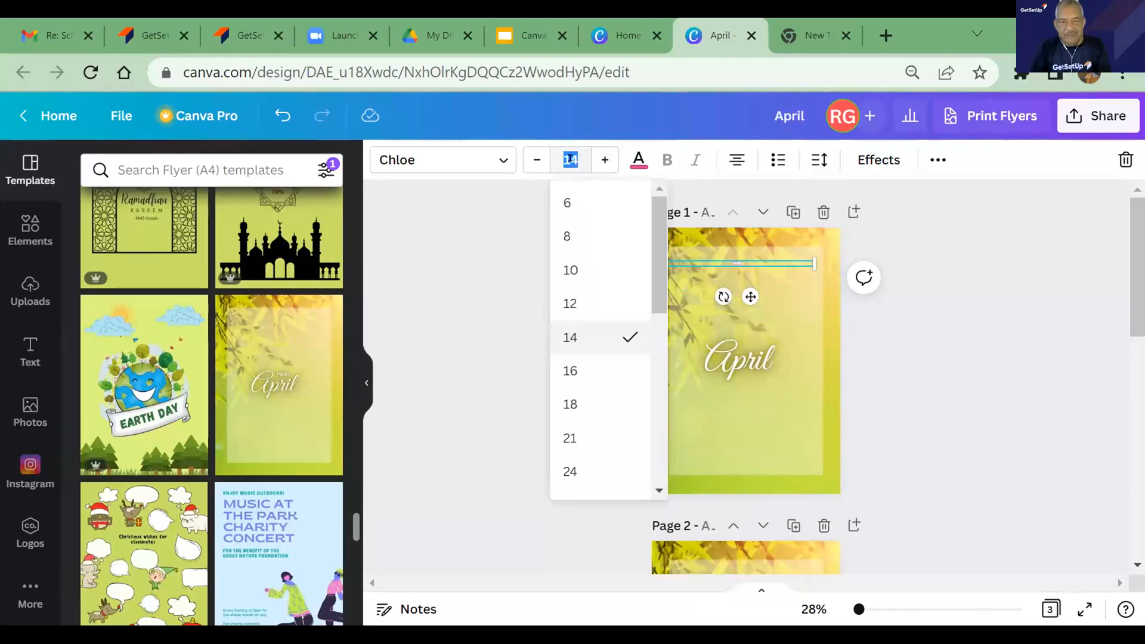
left_click(570, 372)
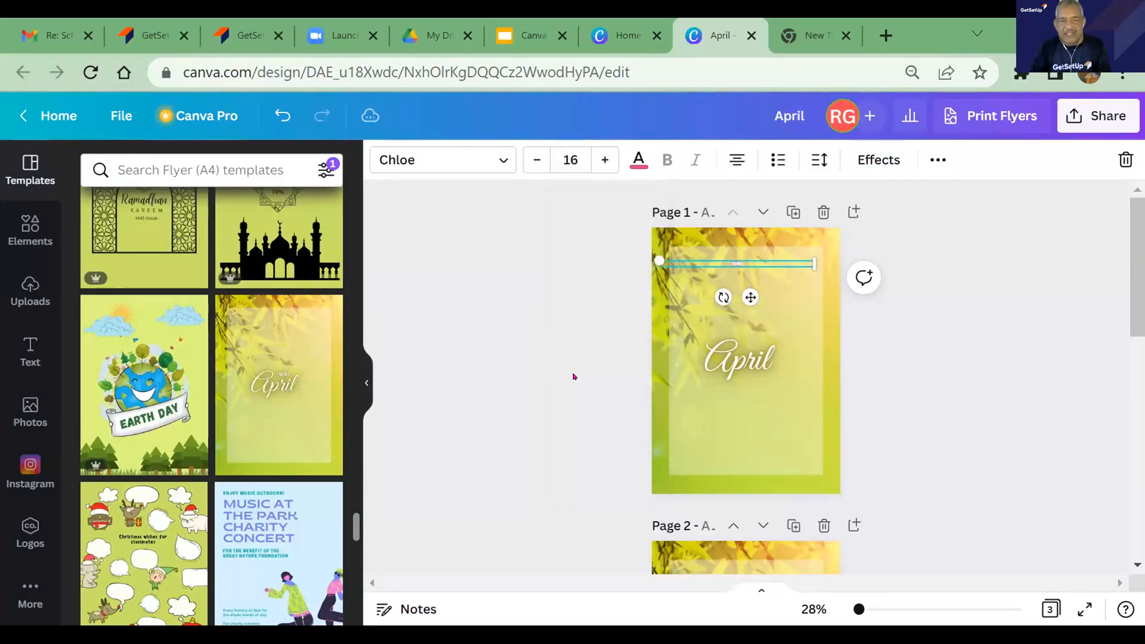
- Increase the Hello text's font size in single steps to 20 and check the preset sizes
left_click(606, 162)
left_click(606, 163)
left_click(606, 162)
left_click(605, 162)
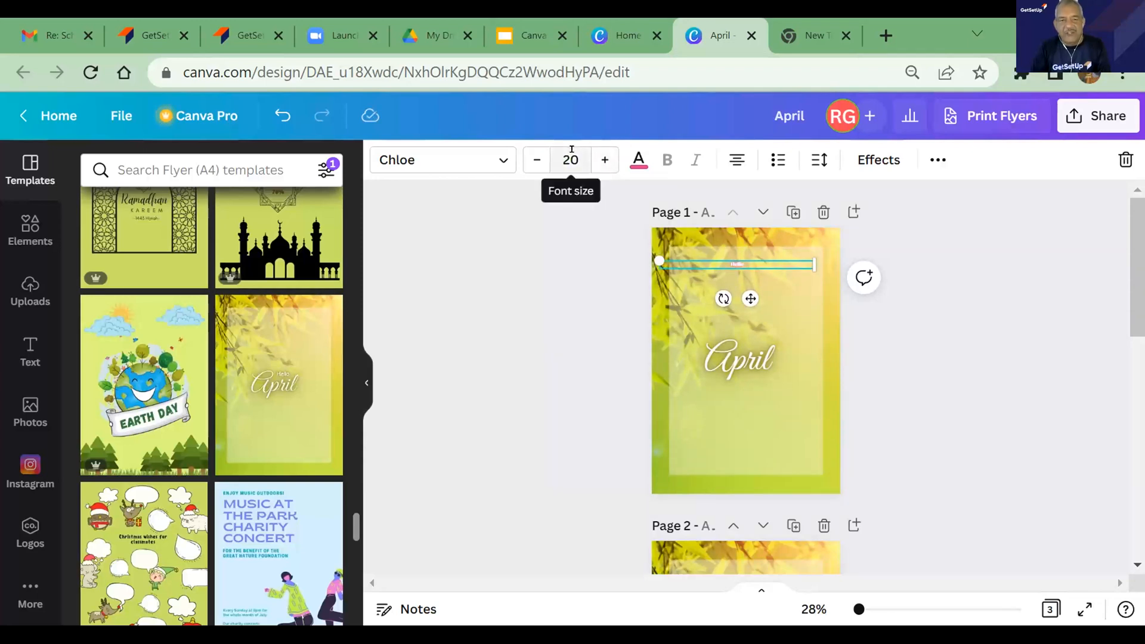
left_click(571, 151)
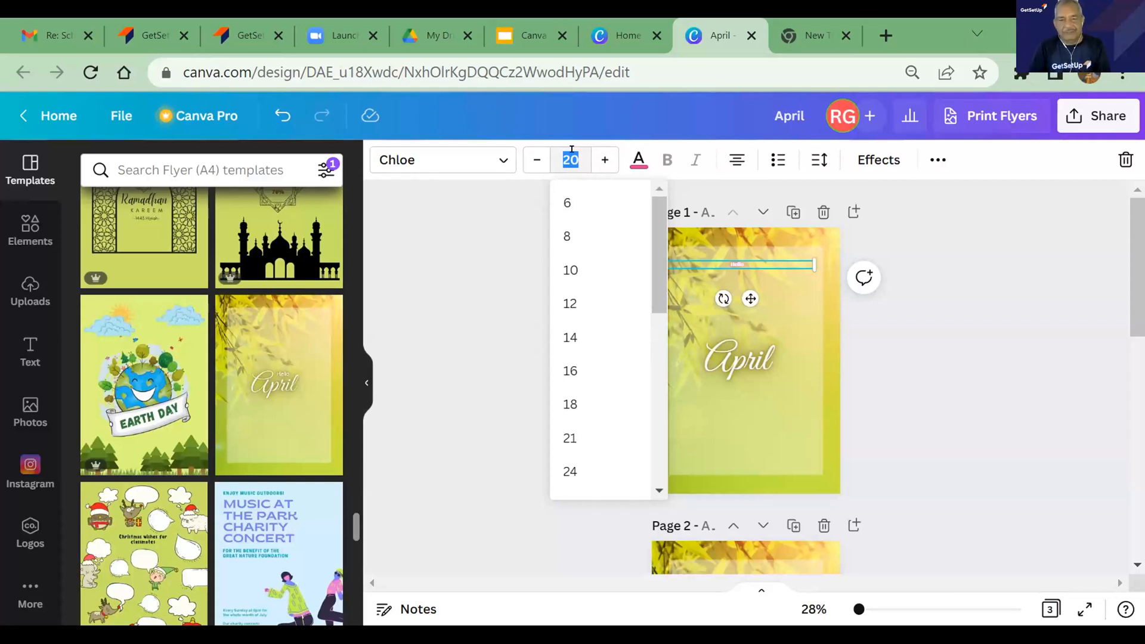
left_click(469, 301)
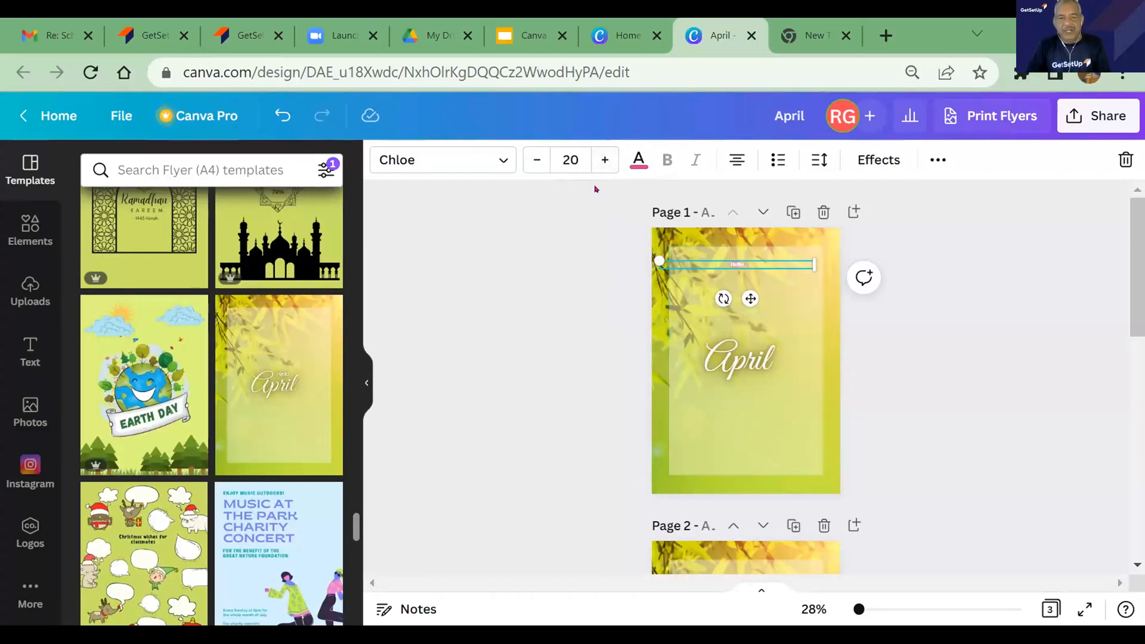
- Set the Hello text's font size to 18 by entering the exact value, replacing a first entry of 21
left_click(582, 151)
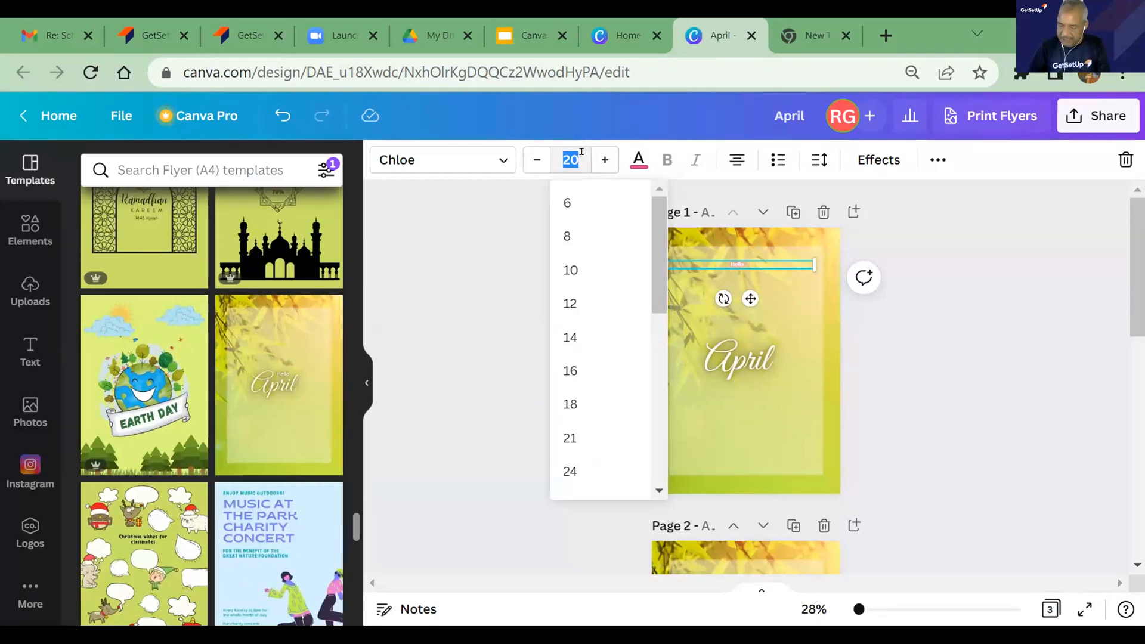
type("21")
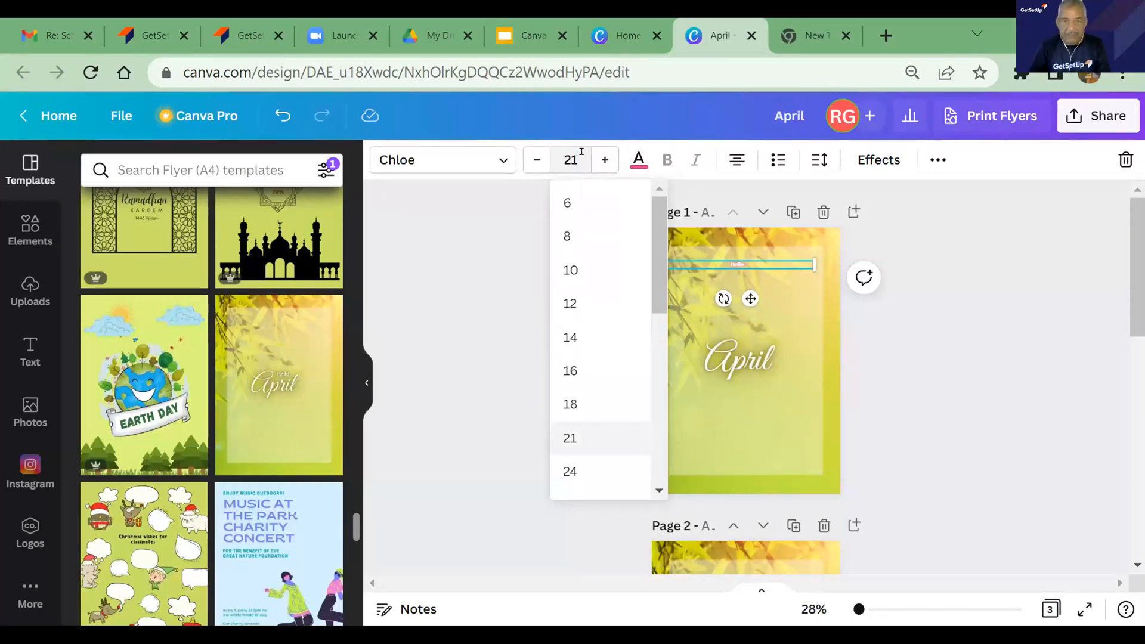
key("BackSpace")
key("BackSpace")
type("18")
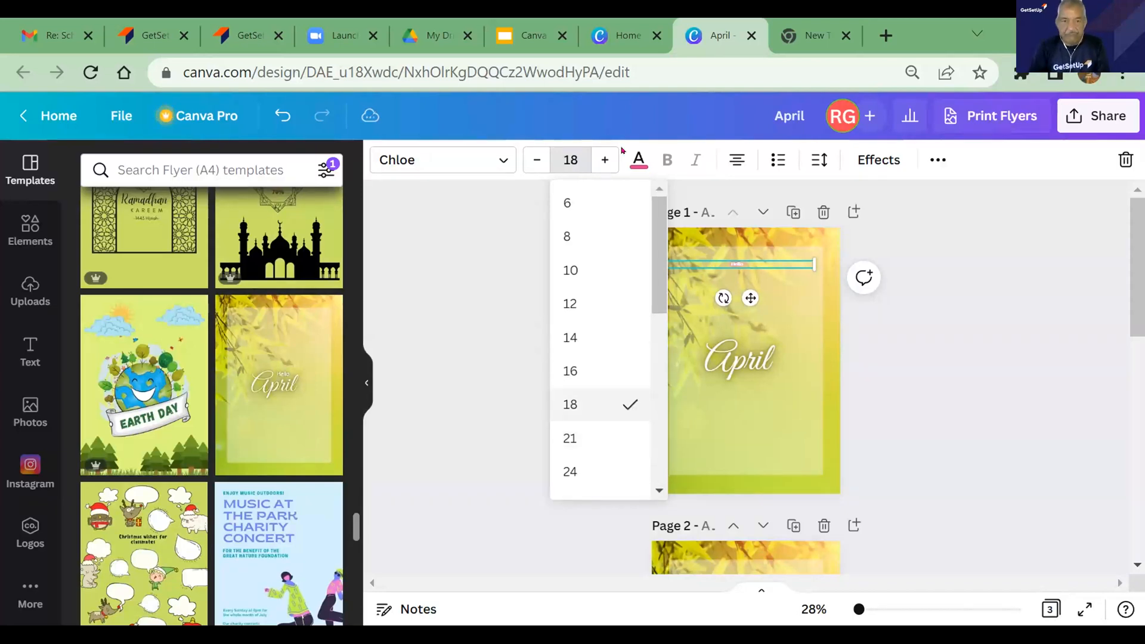
key("Return")
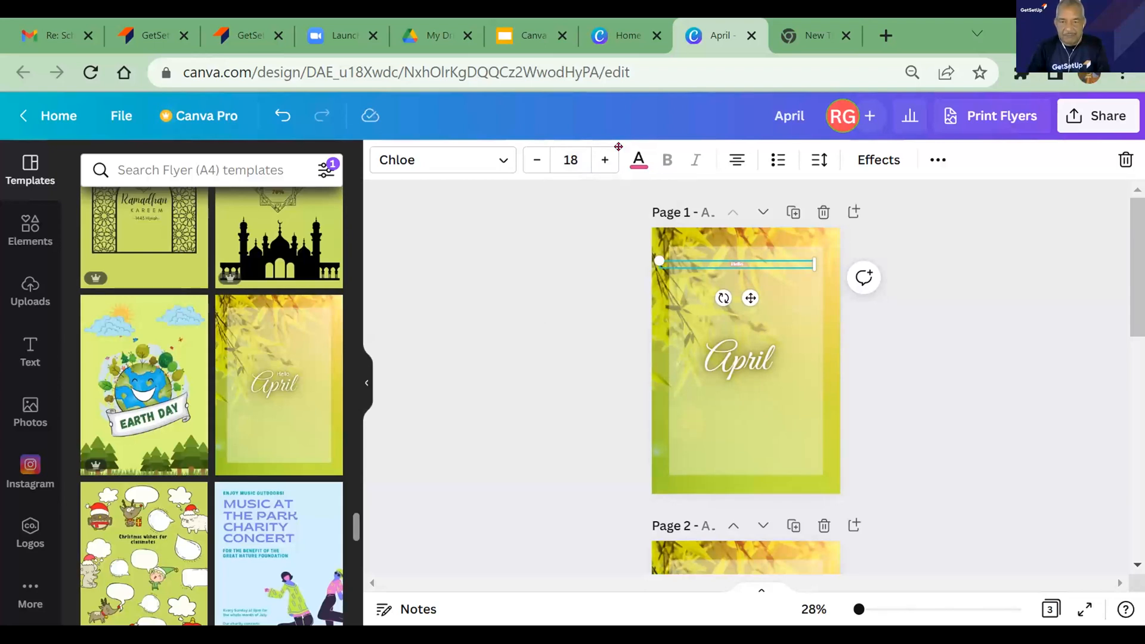
left_click(750, 273)
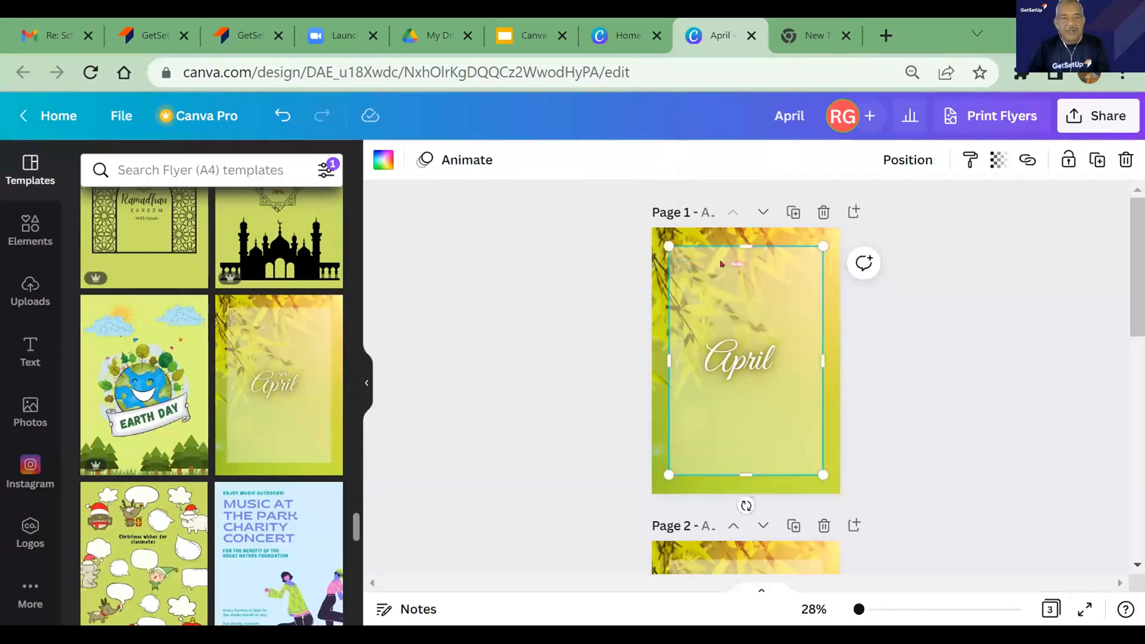
- Look through pages 2 and 3 of the flyer and select the translucent panel on page 2
left_click(745, 356)
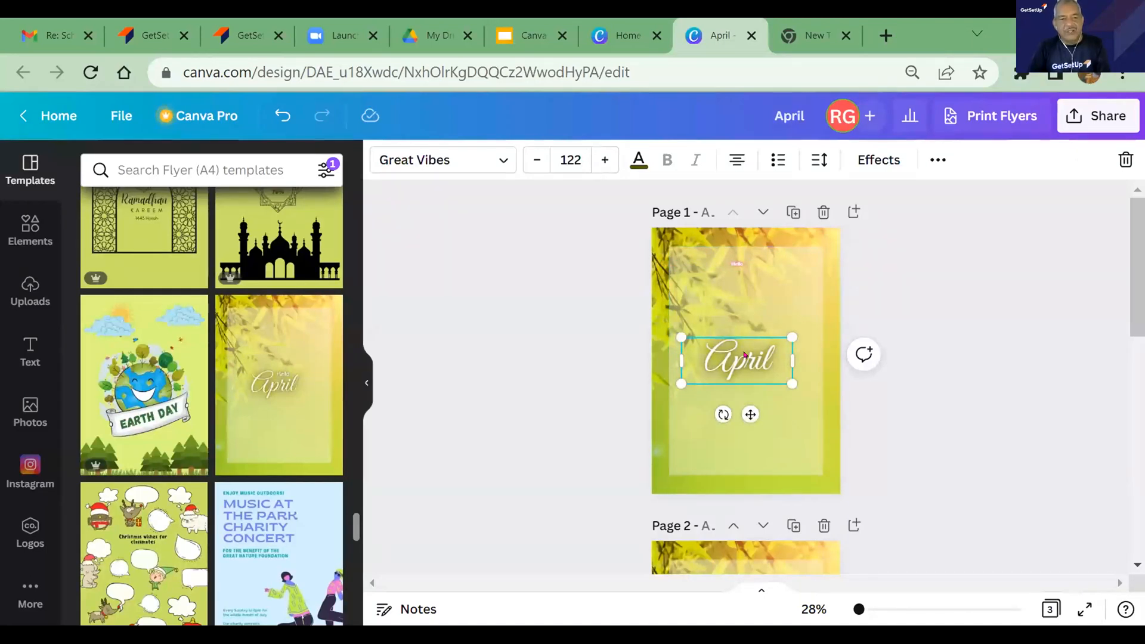
scroll(744, 355, "down", 5)
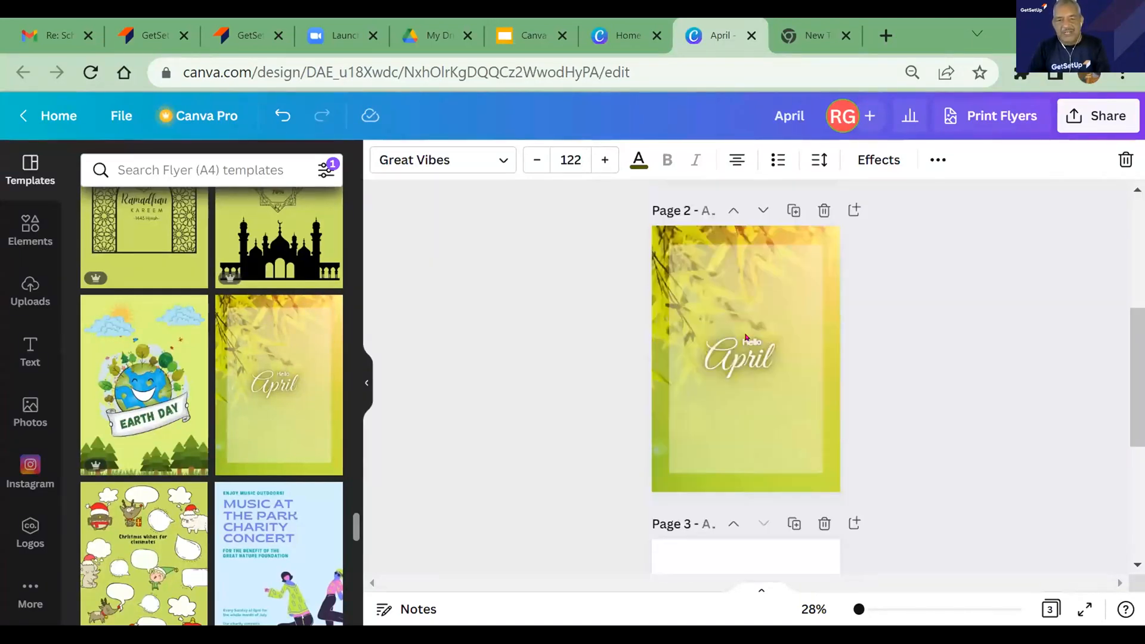
scroll(746, 337, "down", 2)
left_click(700, 481)
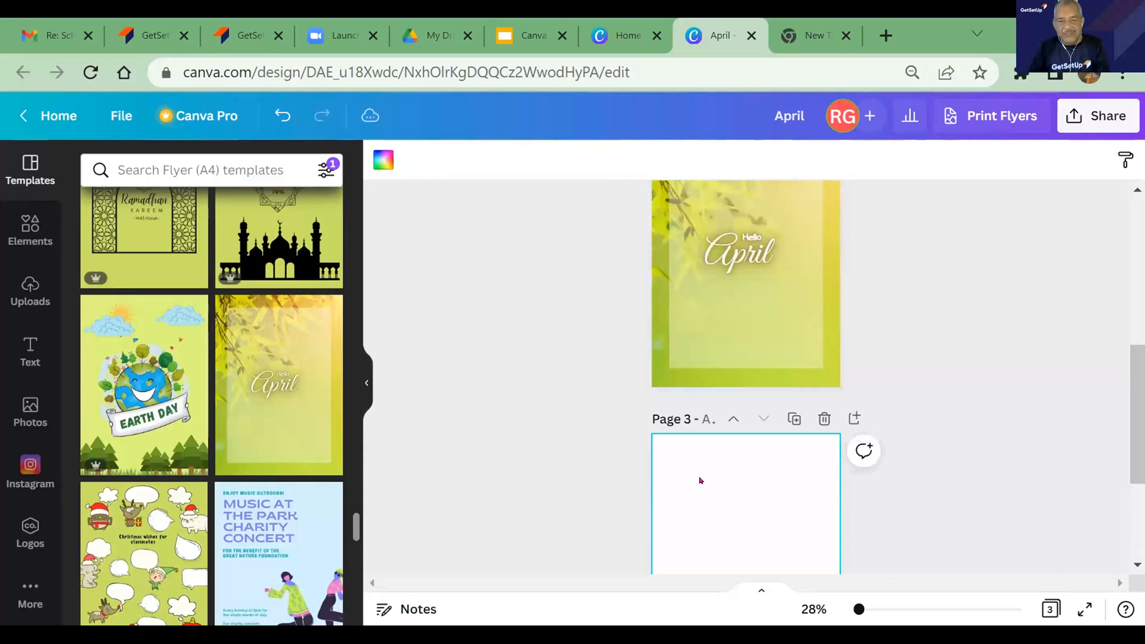
scroll(701, 491, "down", 2)
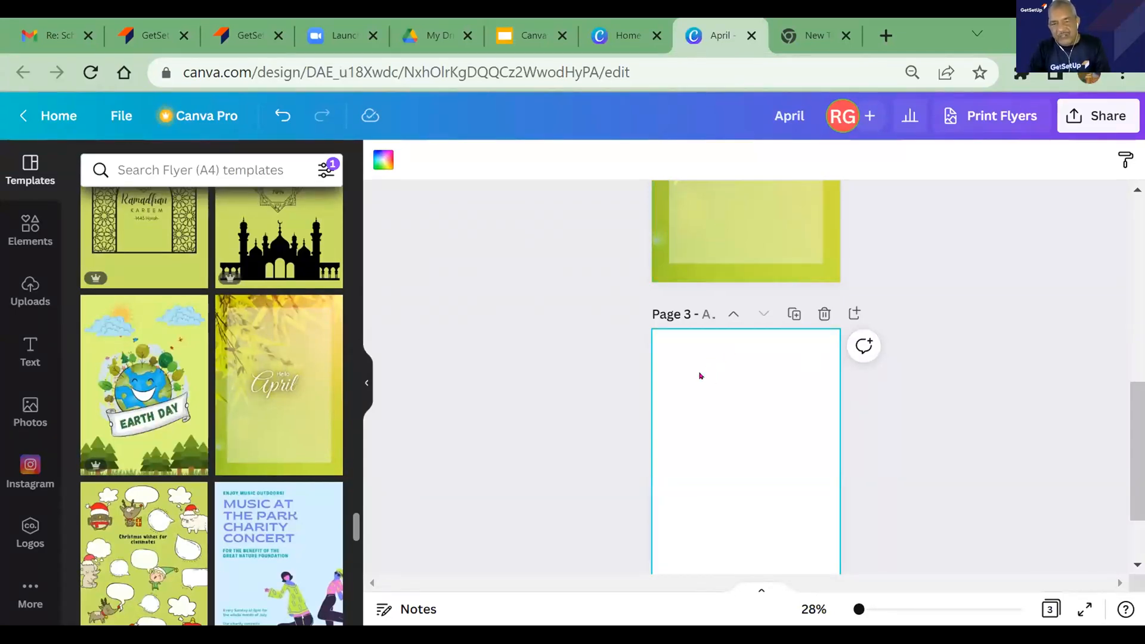
scroll(725, 227, "up", 2)
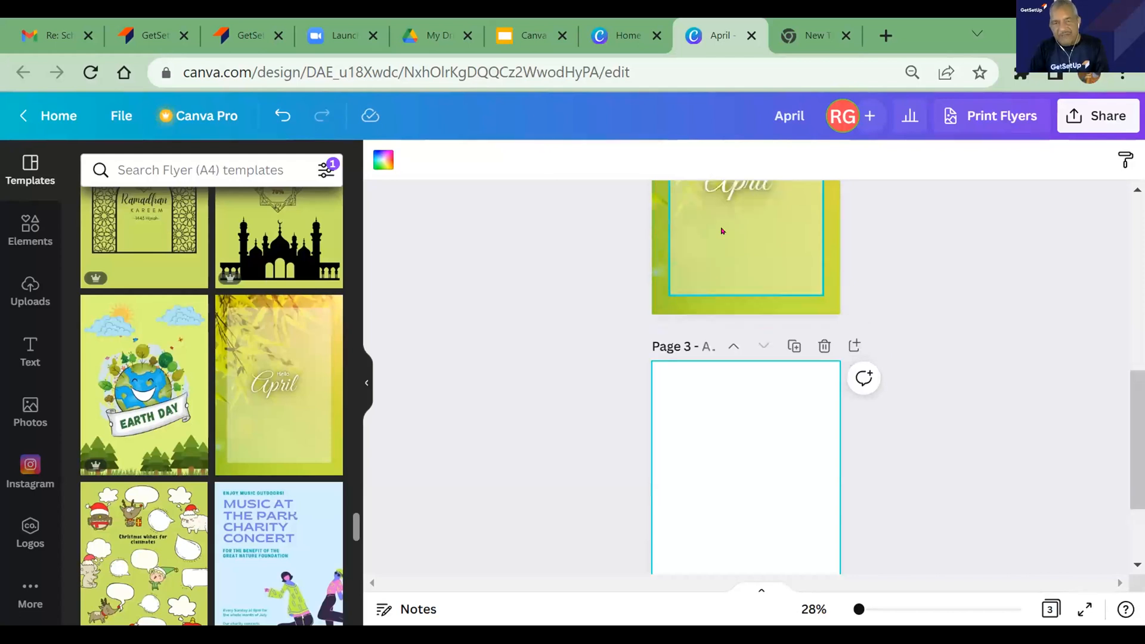
scroll(723, 230, "down", 2)
scroll(723, 231, "up", 4)
left_click(711, 412)
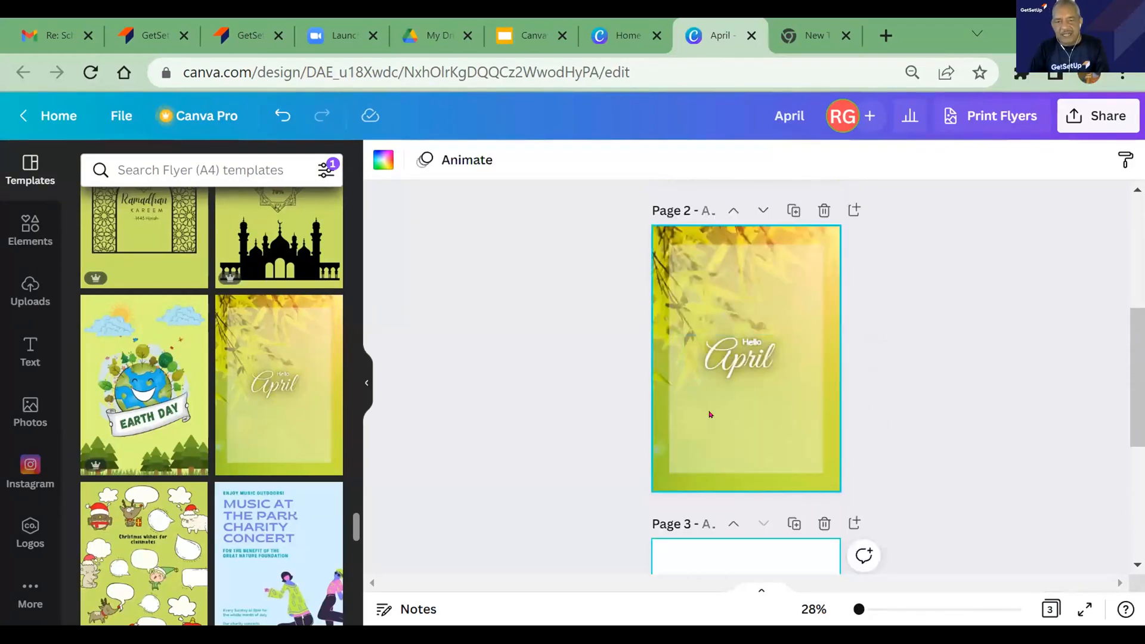
left_click(737, 406)
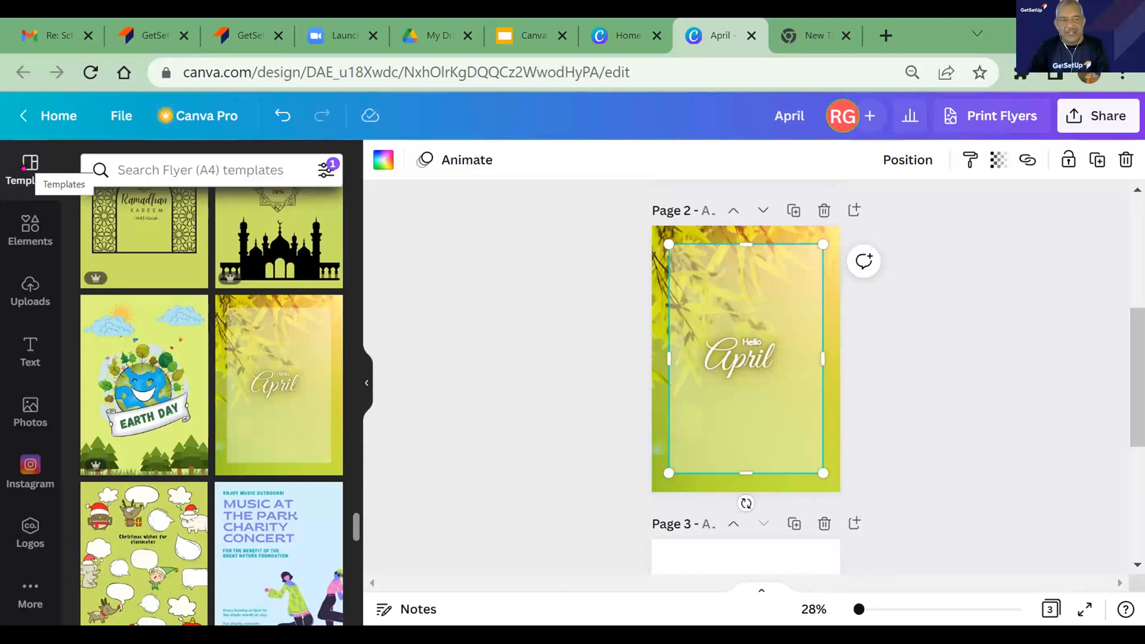
- Browse the element library's categories, including graphics, photos, videos and audio, and look through the Line elements
left_click(26, 237)
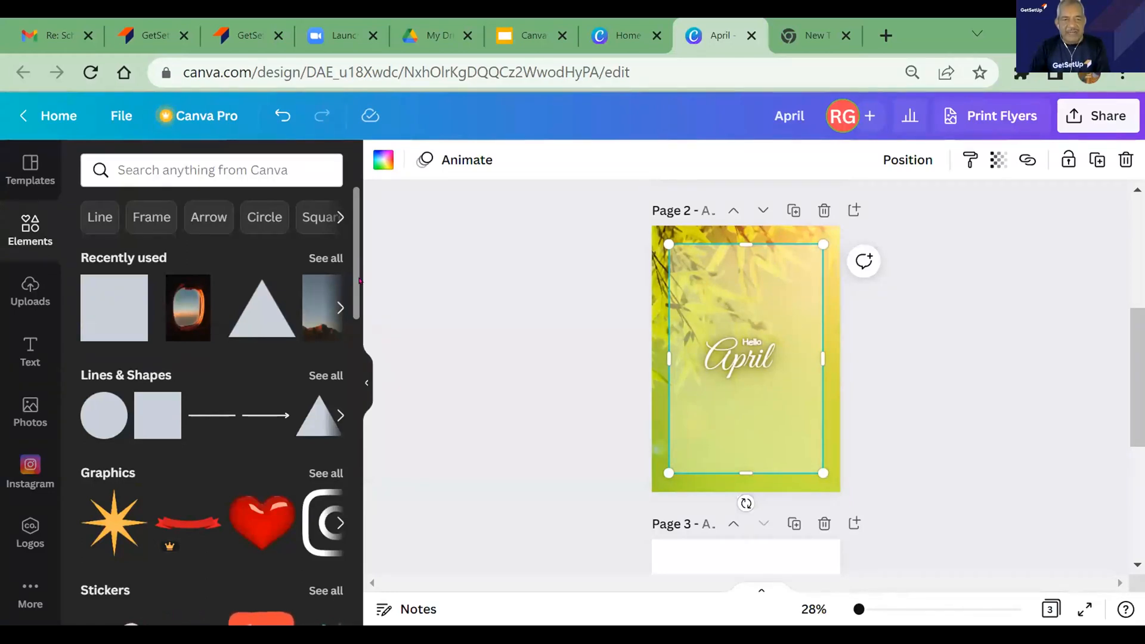
left_click_drag(354, 282, 405, 443)
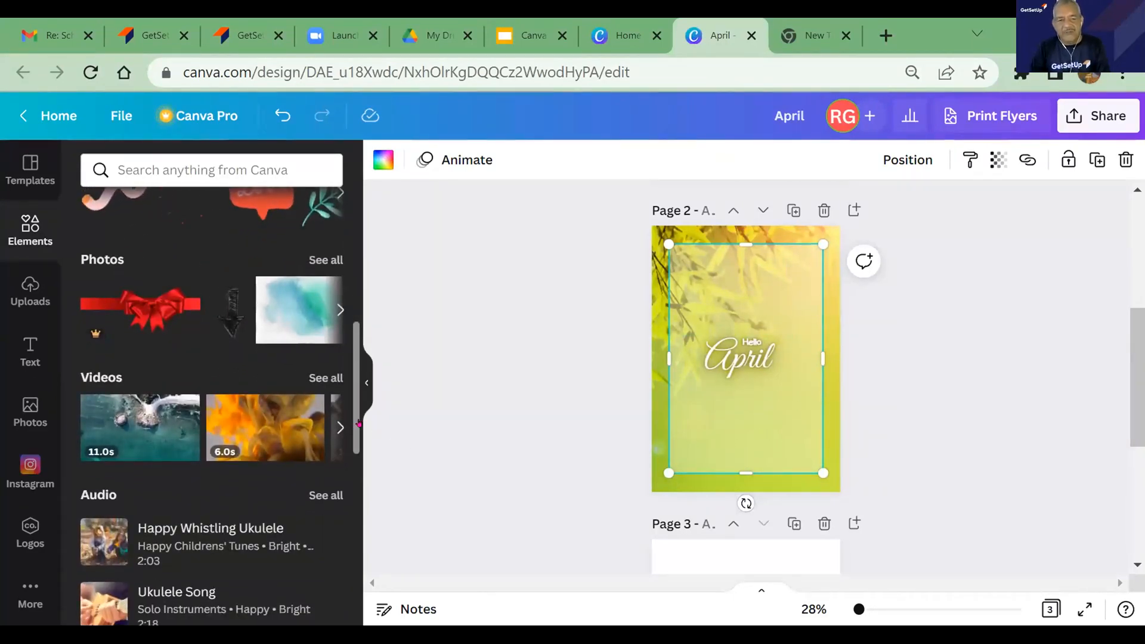
left_click_drag(359, 404, 373, 311)
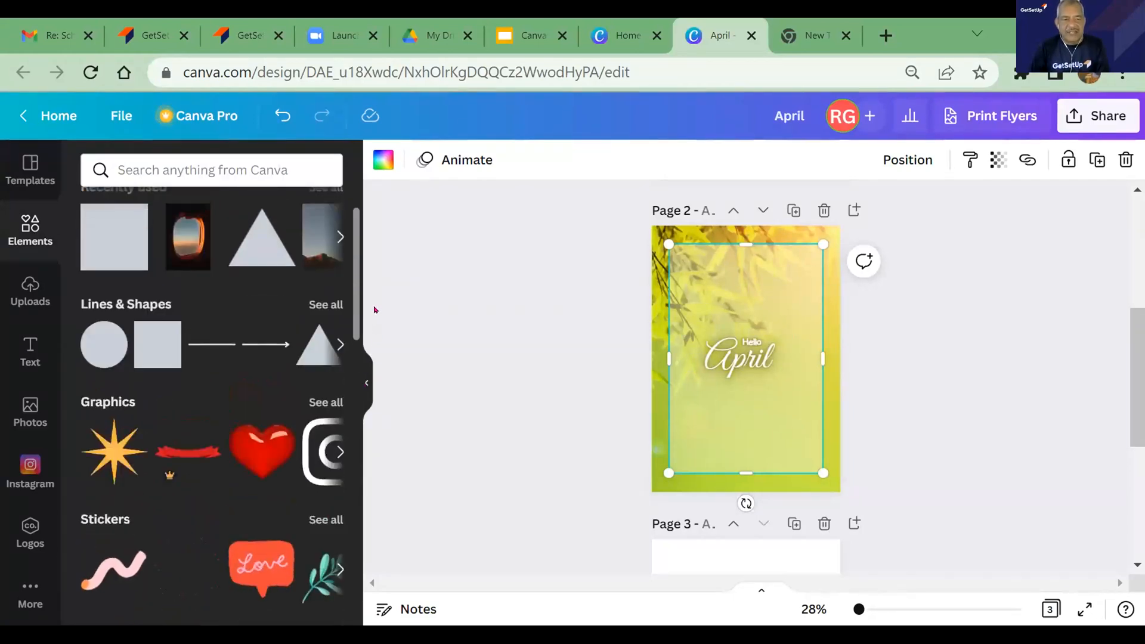
scroll(263, 275, "up", 2)
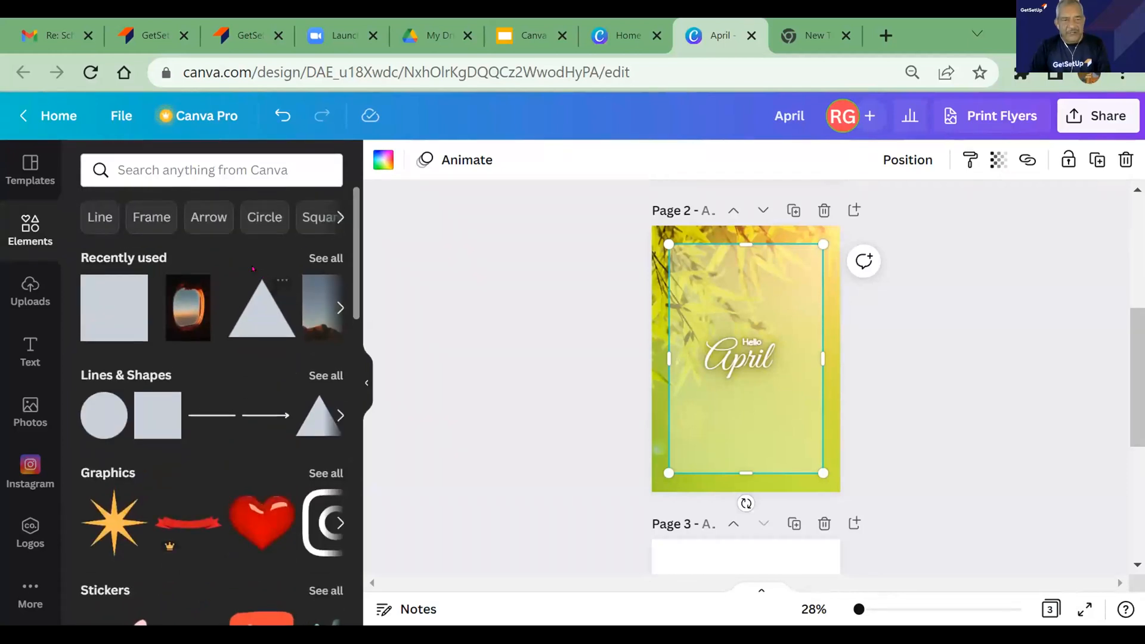
left_click(95, 217)
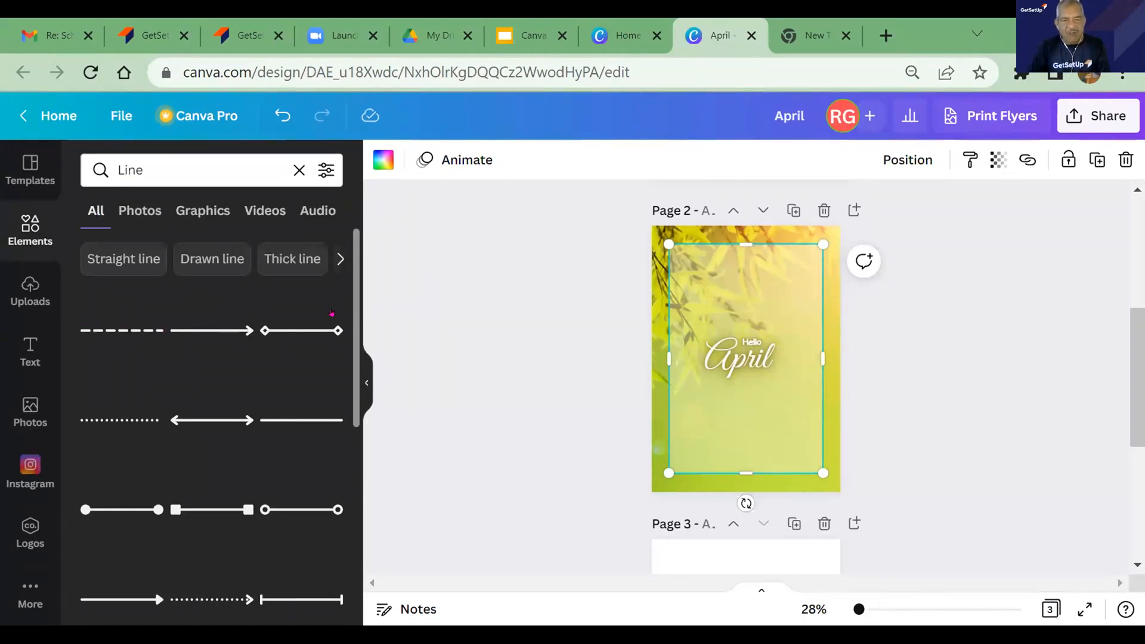
scroll(354, 307, "down", 4)
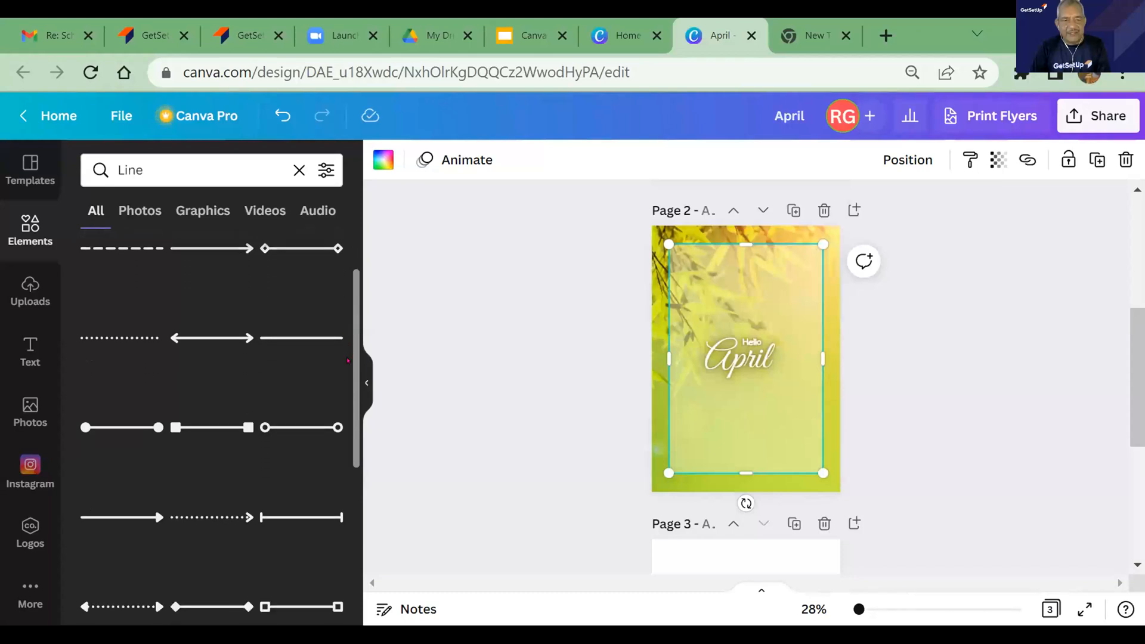
- Add the line with diamond-shaped ends to page 2 and place it horizontally below the April text
scroll(339, 445, "down", 4)
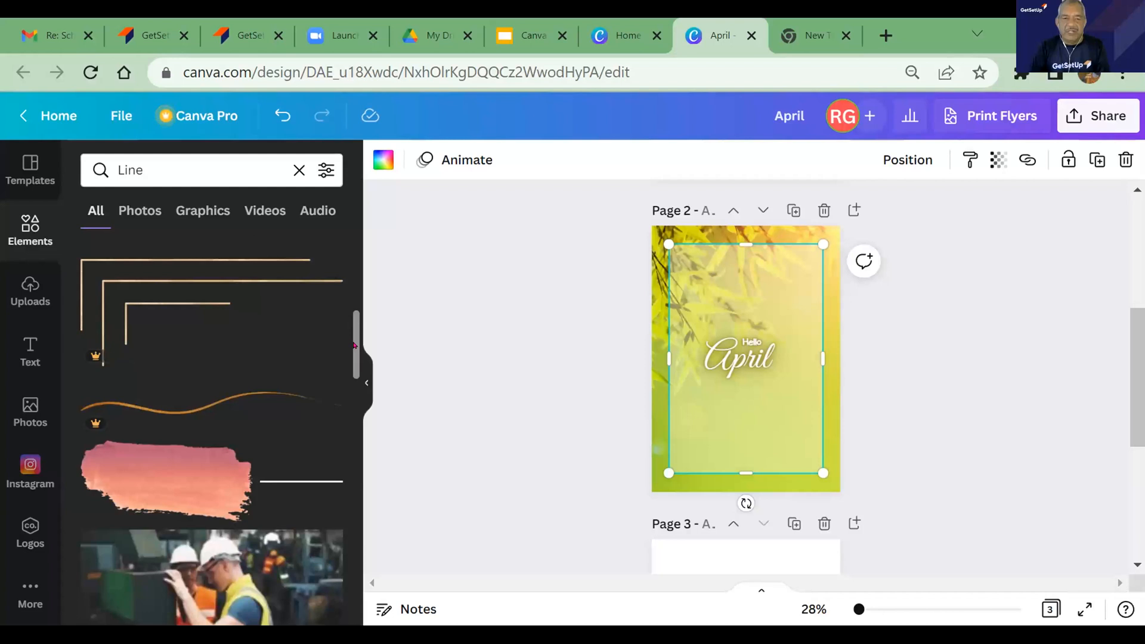
scroll(340, 403, "down", 5)
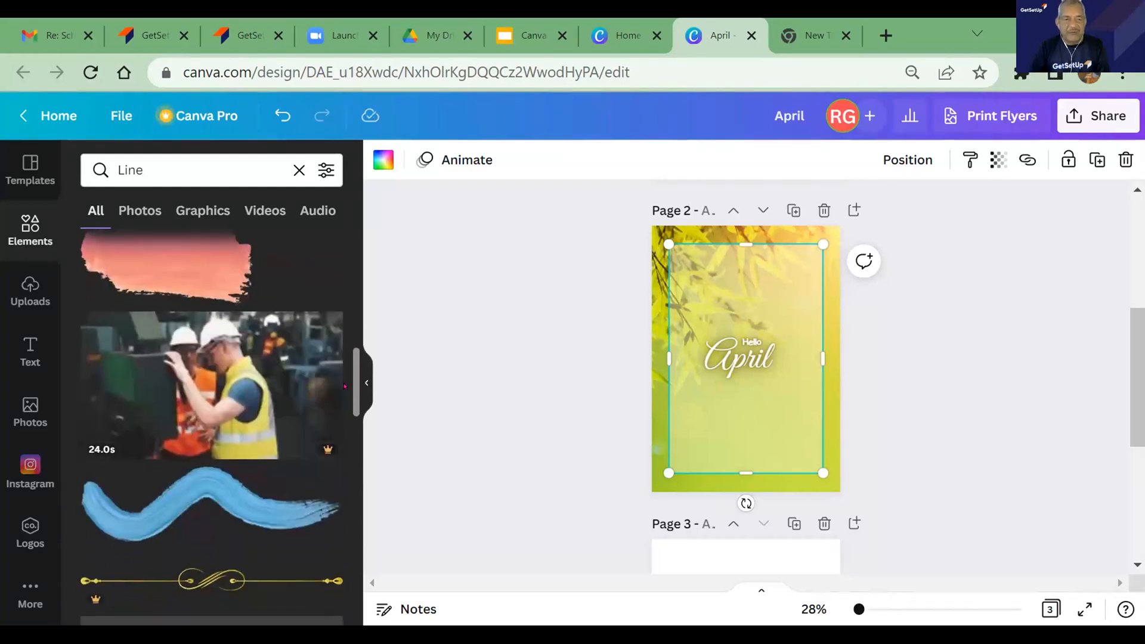
scroll(340, 403, "down", 2)
left_click_drag(356, 396, 373, 245)
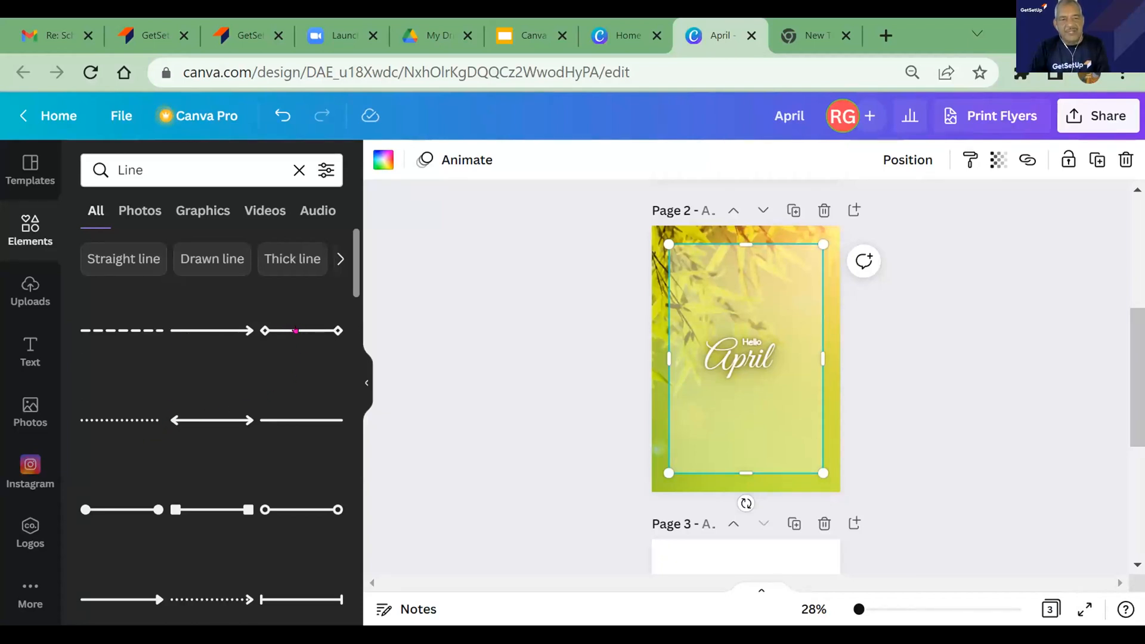
left_click(295, 330)
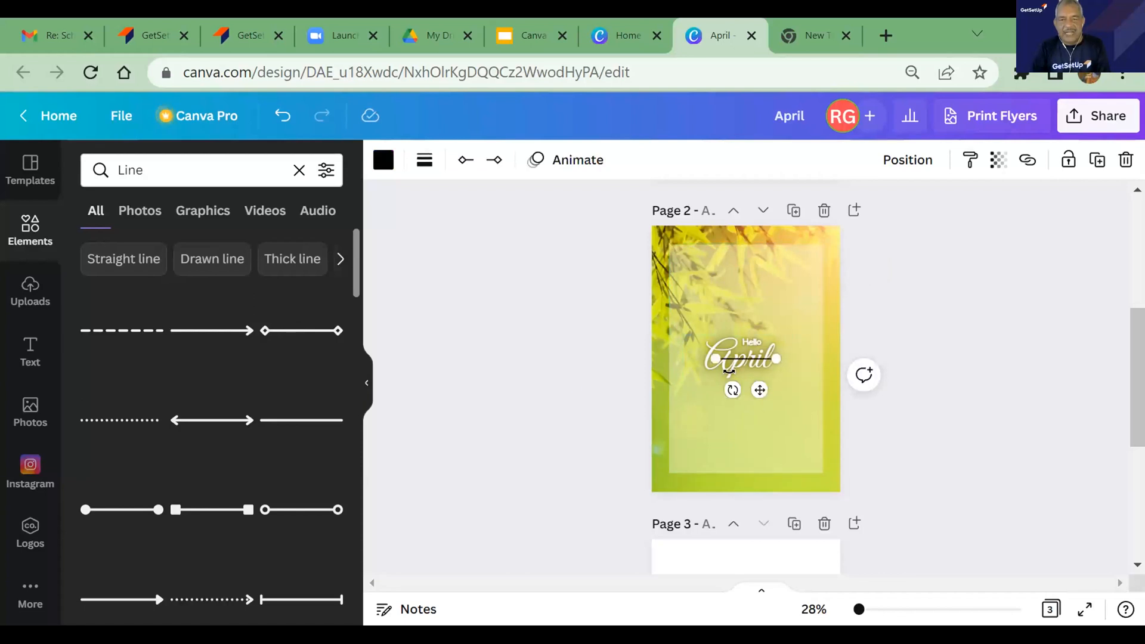
mouse_move(733, 390)
left_mouse_down()
mouse_move(734, 422)
mouse_move(730, 398)
left_mouse_up()
left_click_drag(777, 358, 690, 402)
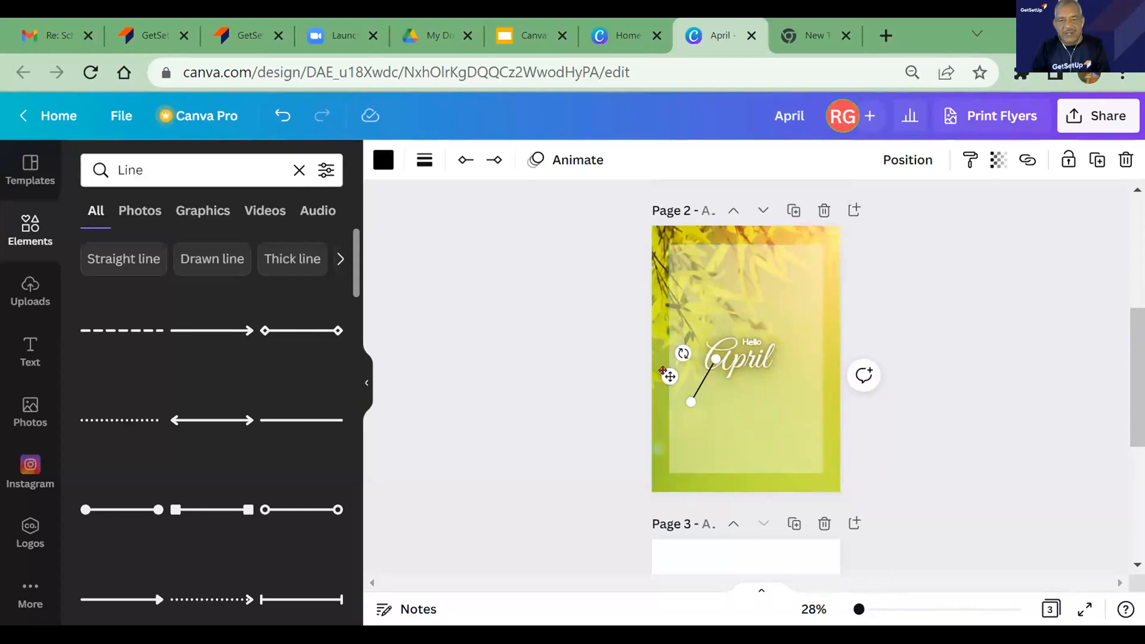
left_click_drag(672, 376, 765, 425)
left_click(781, 371)
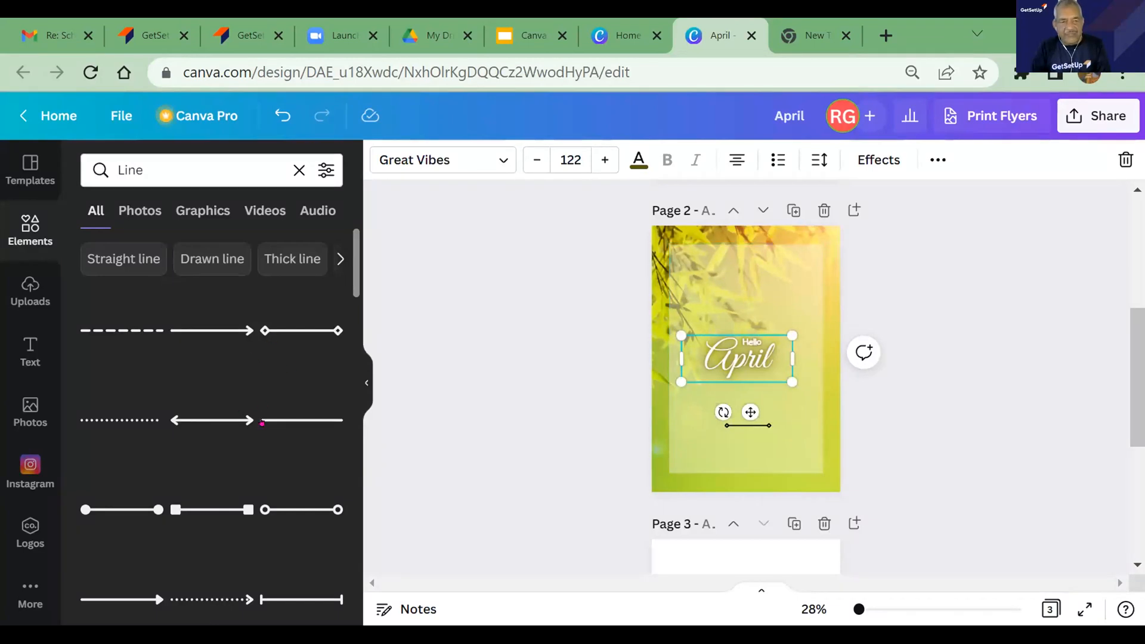
- Add the double-headed arrow line to page 2 and place it between the April text and the diamond-ended line
left_click(709, 435)
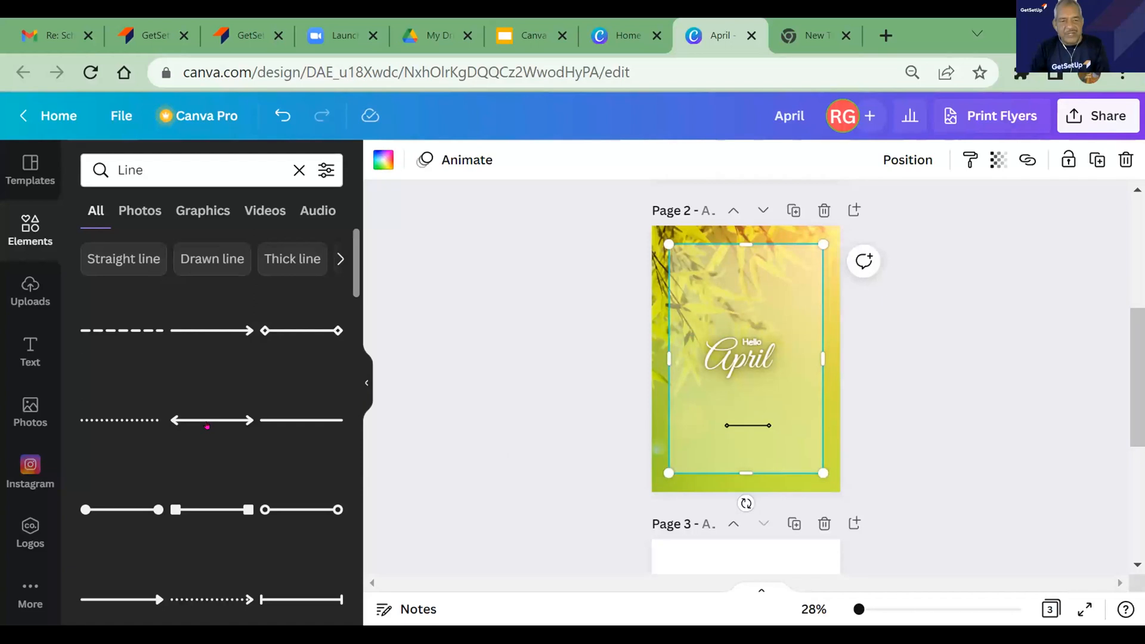
left_click(207, 421)
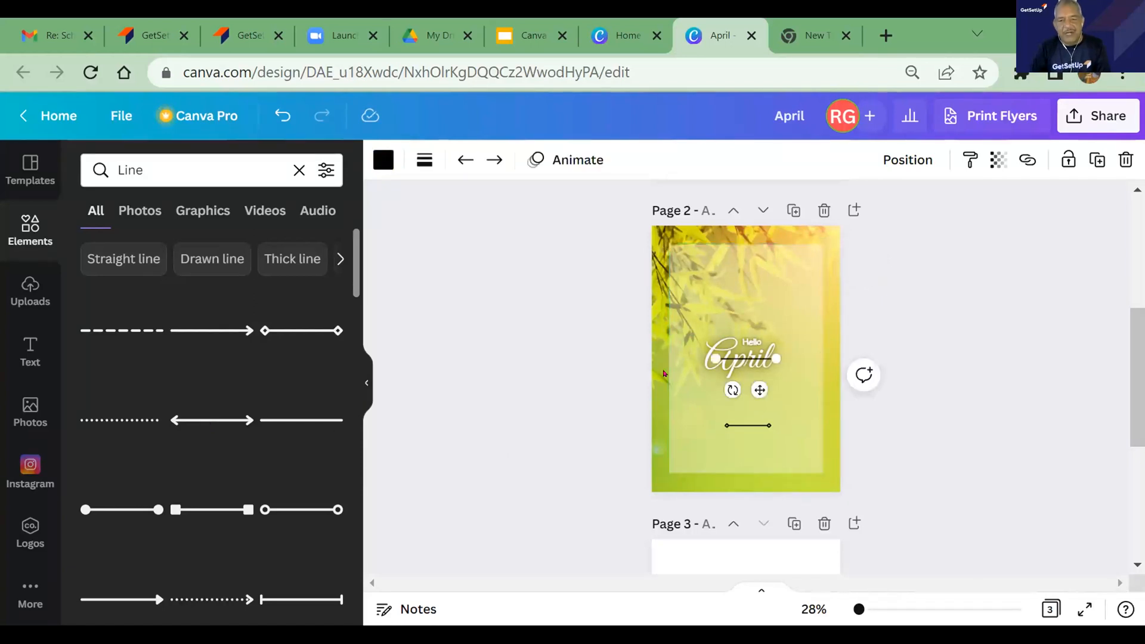
left_click_drag(723, 352, 714, 410)
left_click_drag(775, 359, 778, 408)
left_click(786, 348)
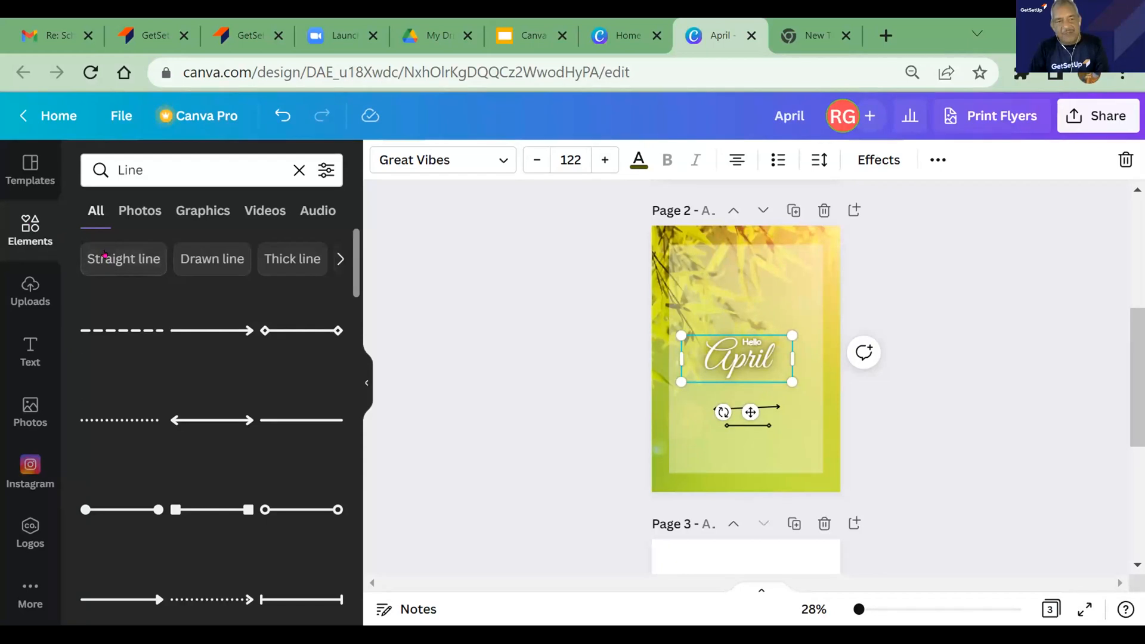
- Browse the Straight line and Vertical line suggestions in the element library
left_click(104, 254)
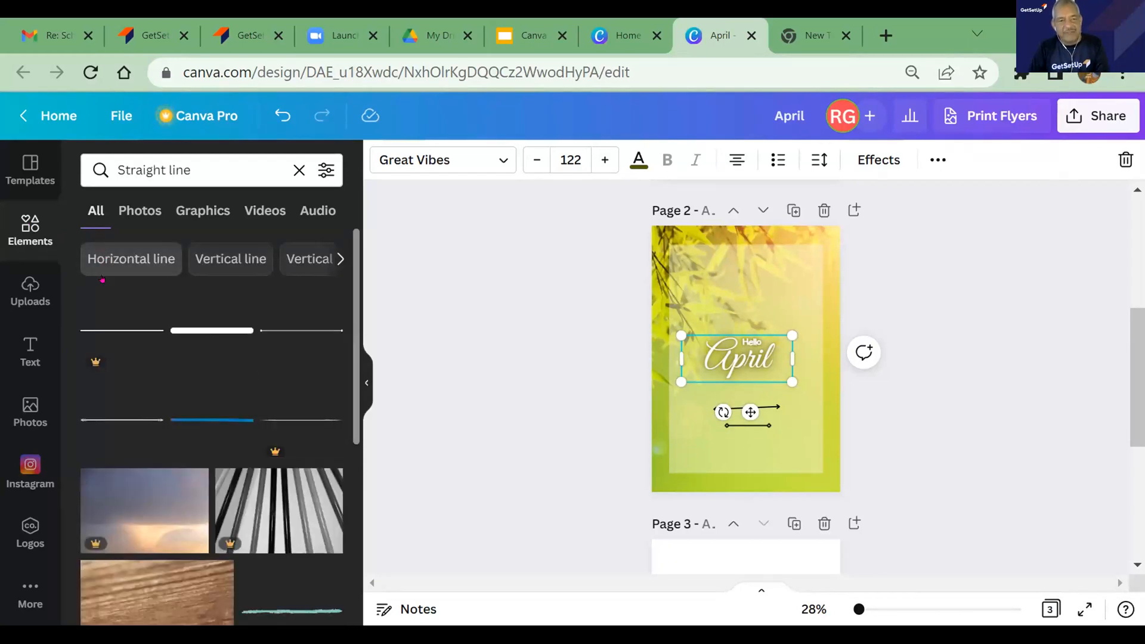
left_click(242, 254)
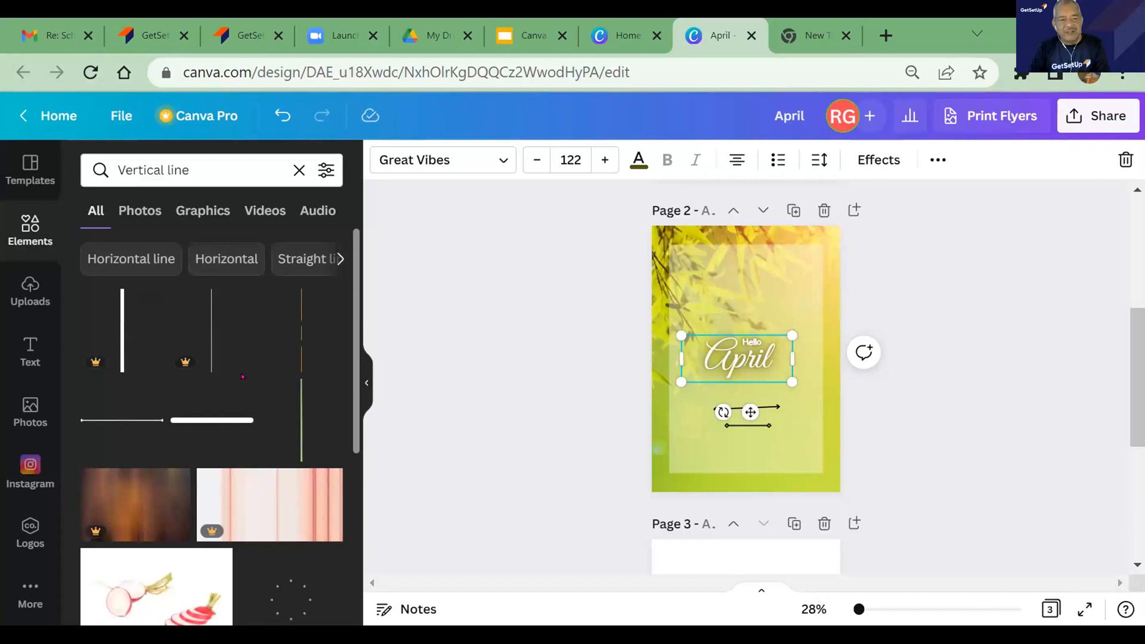
scroll(242, 376, "down", 2)
scroll(262, 341, "down", 3)
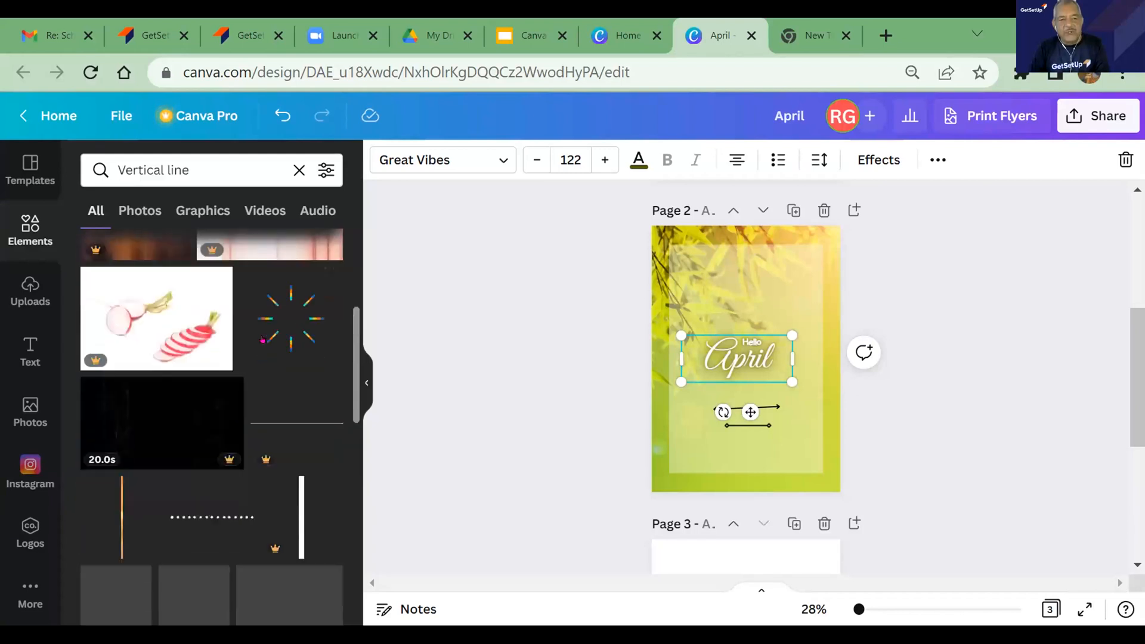
scroll(263, 341, "up", 2)
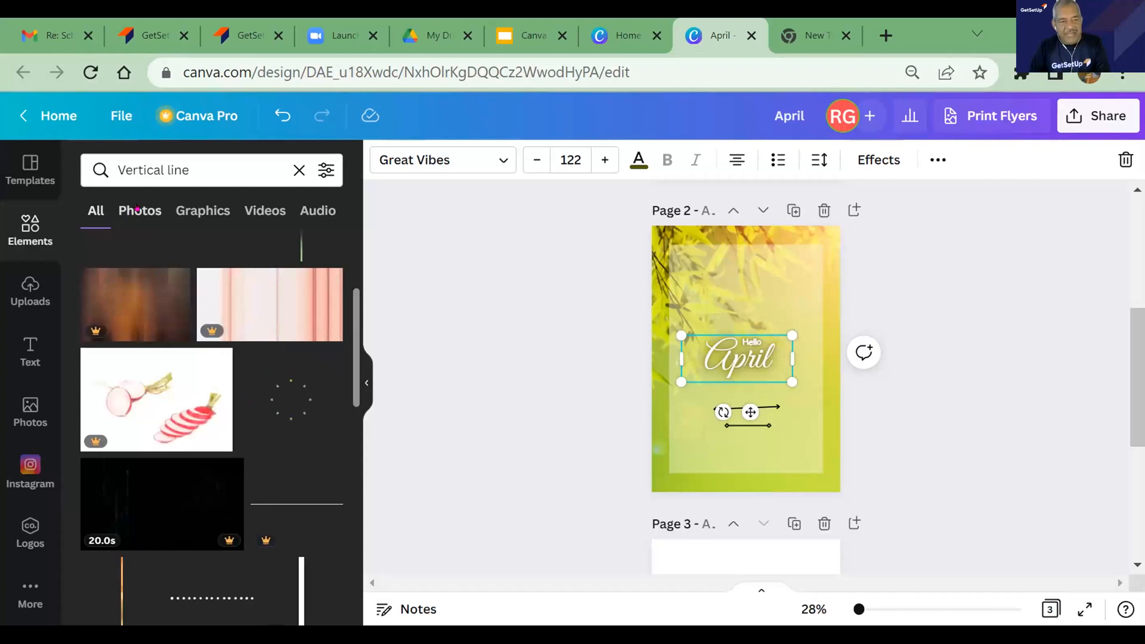
- Add a square from Lines & Shapes to page 2 and move it into the panel's lower right corner
left_click(35, 233)
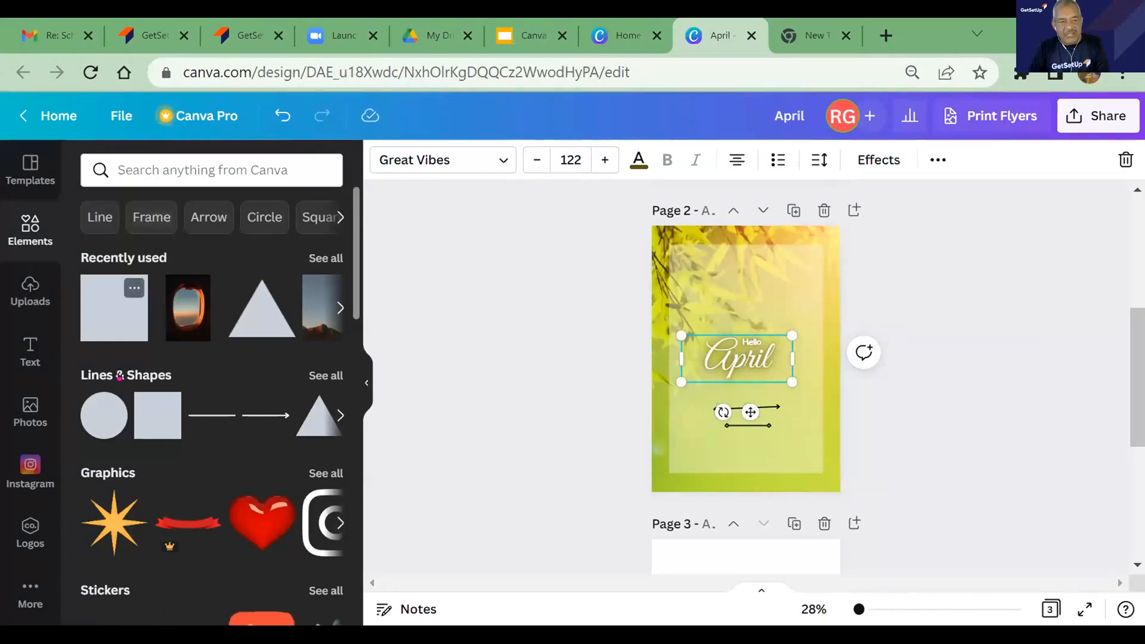
left_click(160, 418)
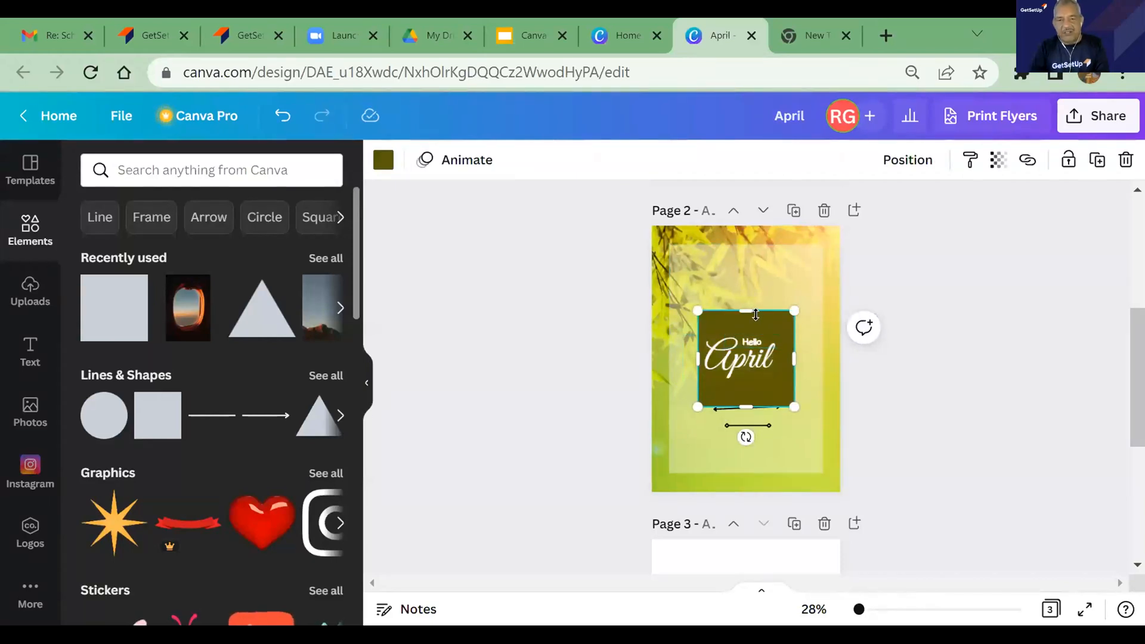
left_click_drag(752, 330, 779, 389)
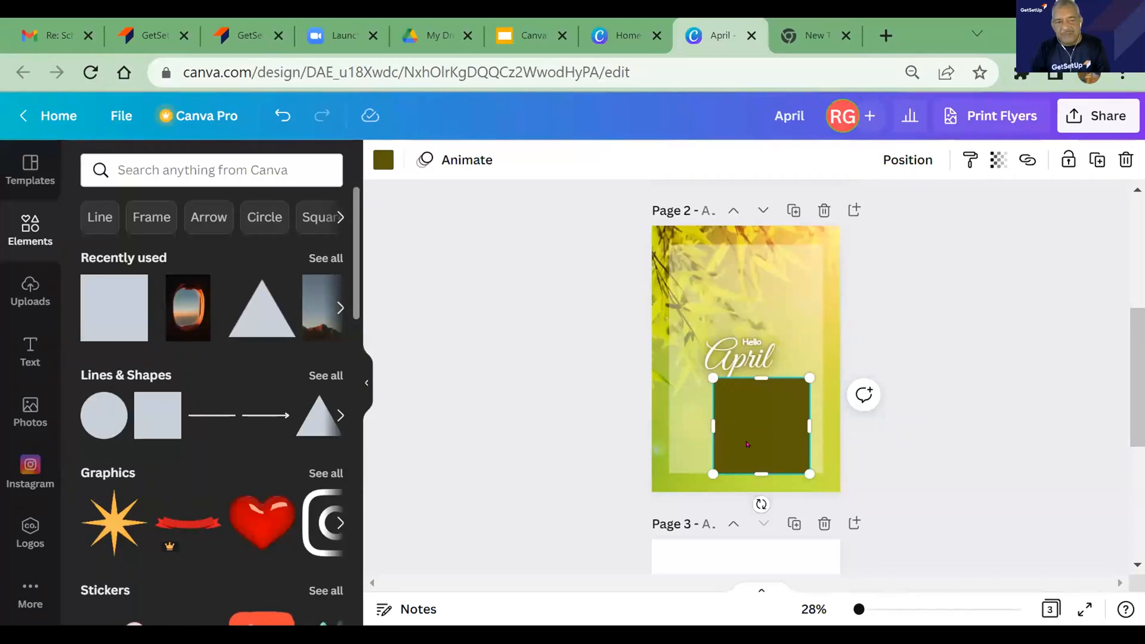
left_click_drag(749, 417, 760, 418)
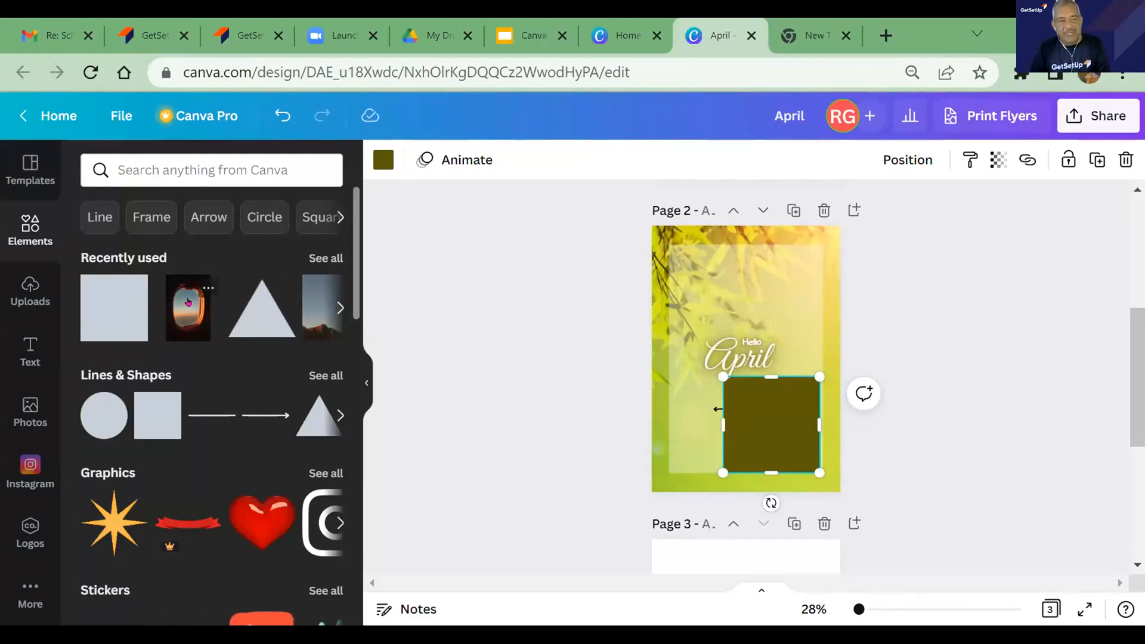
- Add the recently used triangle and mountain sunset photo to page 2, moving the photo to the upper part of the page
left_click(263, 309)
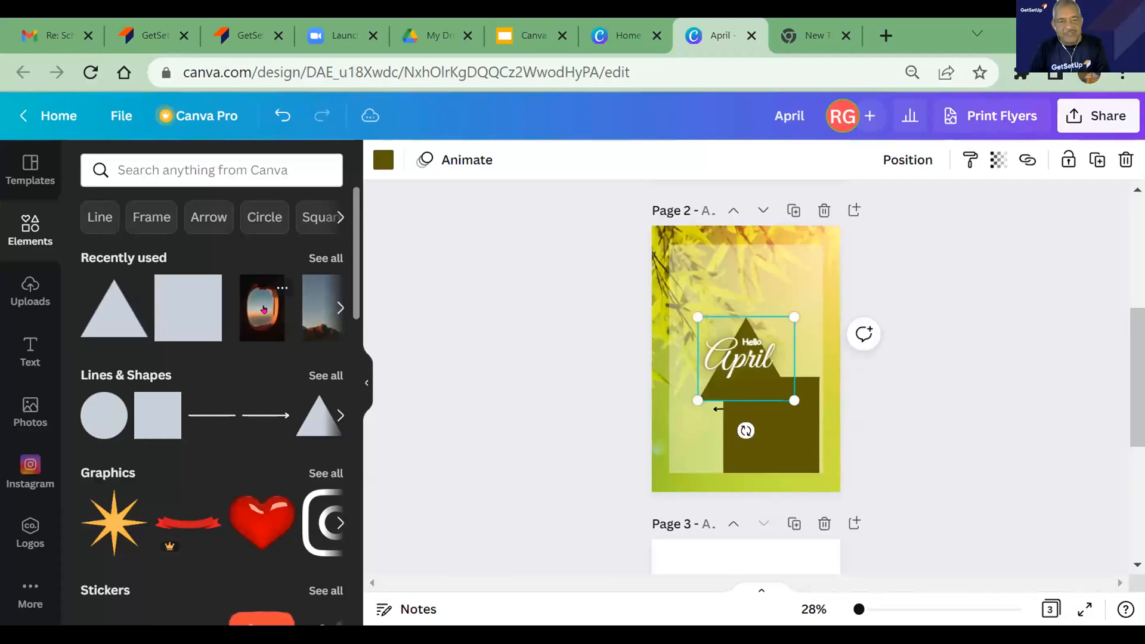
left_click(338, 308)
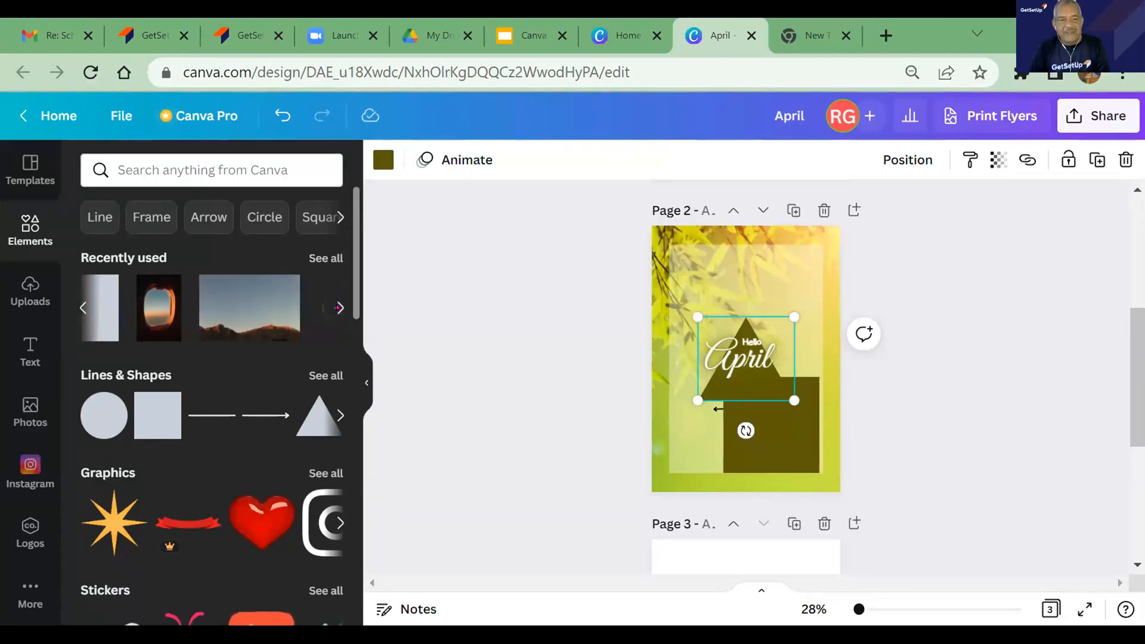
left_click(204, 311)
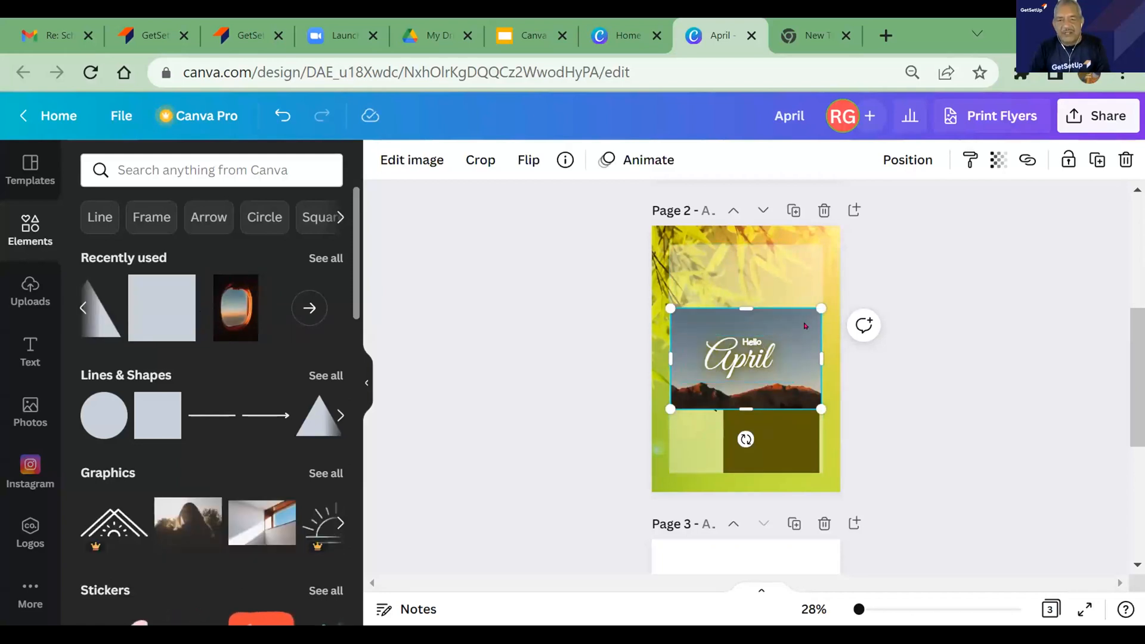
left_click_drag(799, 329, 798, 237)
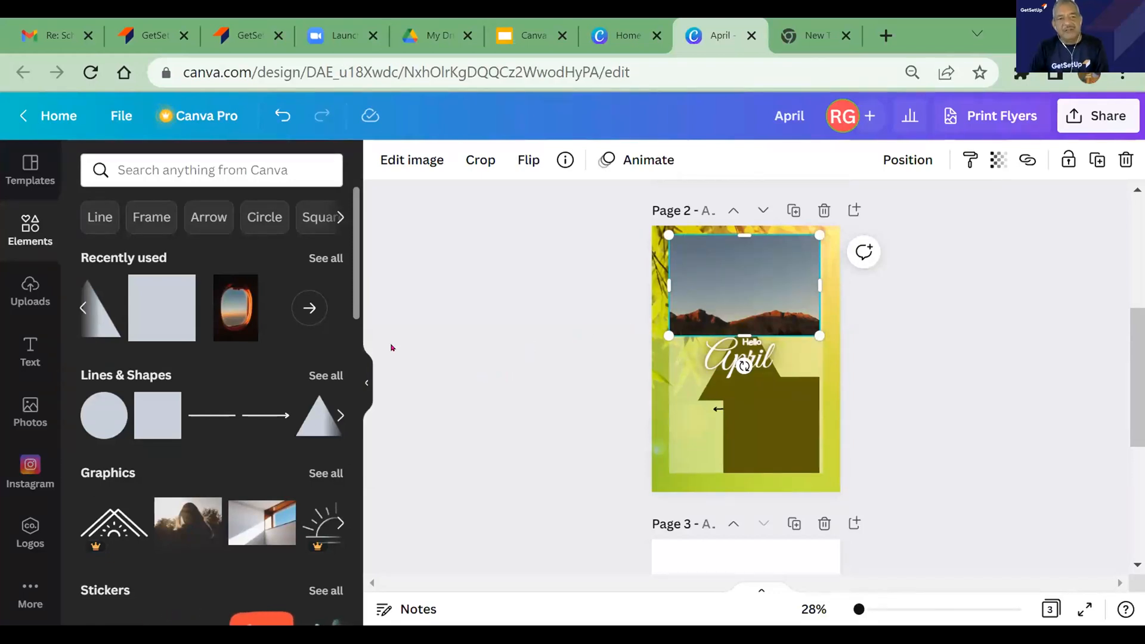
- Add a rounded-square frame and a brush-stroke frame from the Frame elements to page 2
left_click(151, 217)
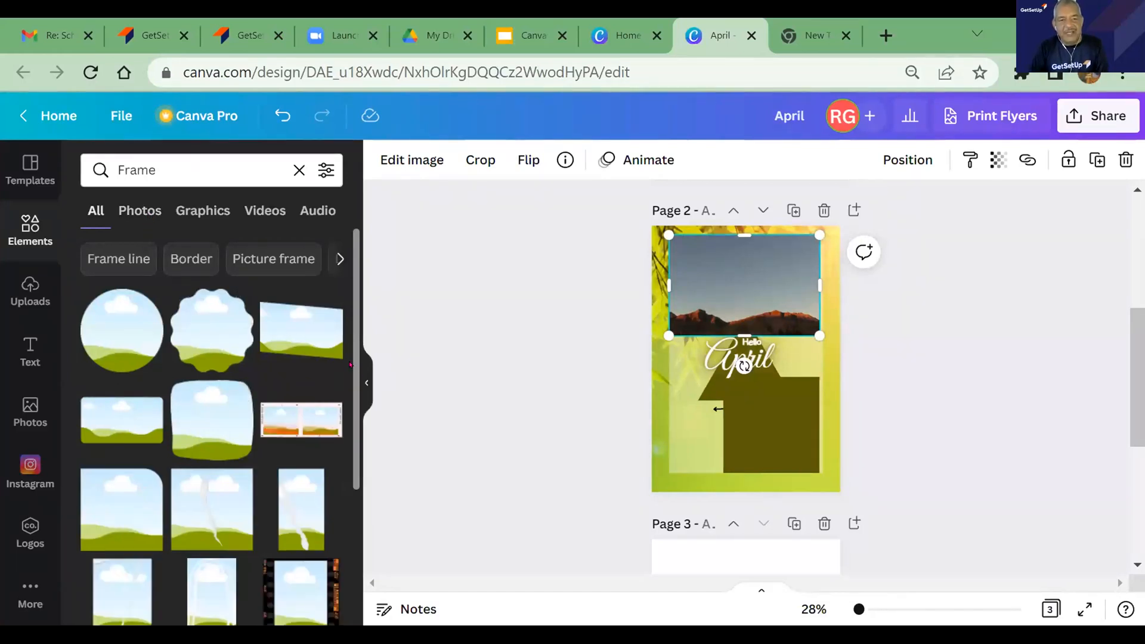
left_click_drag(356, 368, 355, 422)
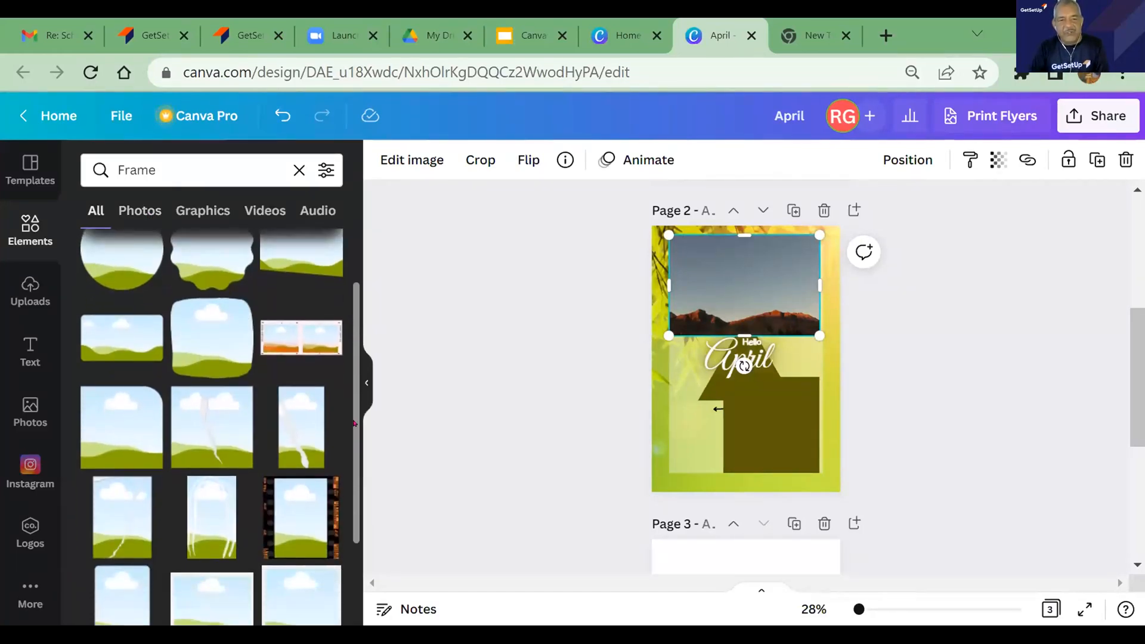
left_click(197, 329)
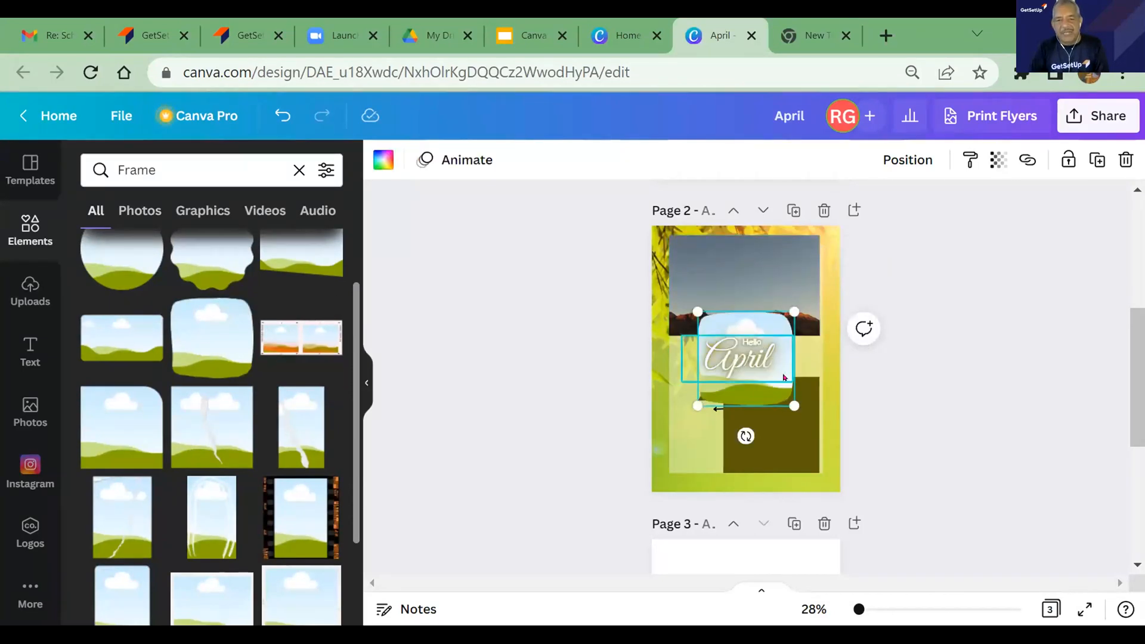
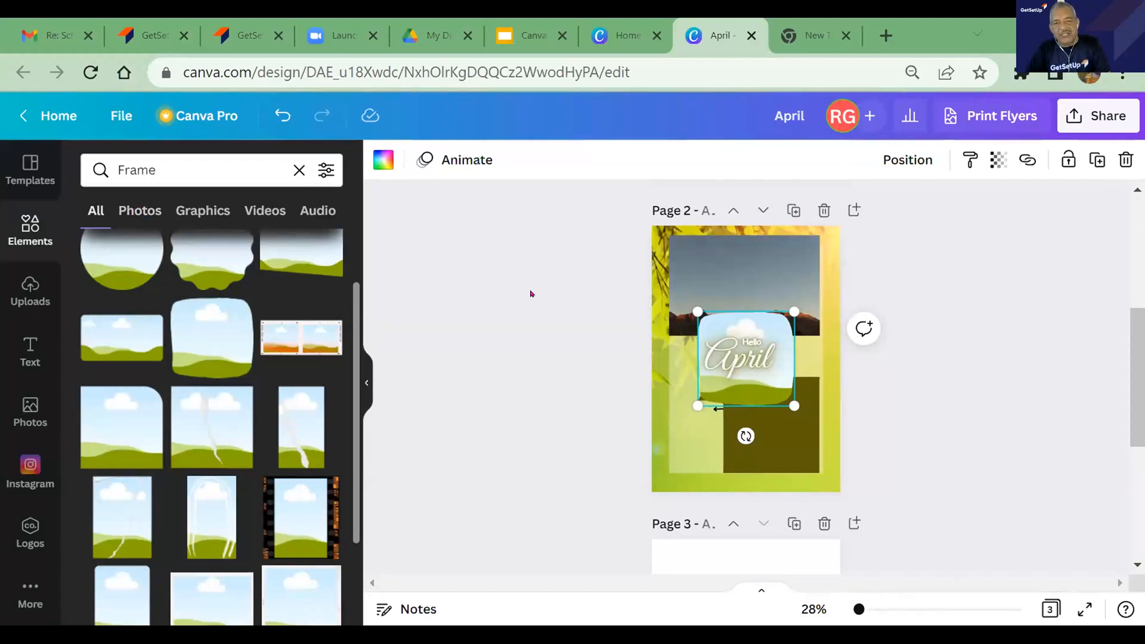
scroll(149, 352, "down", 10)
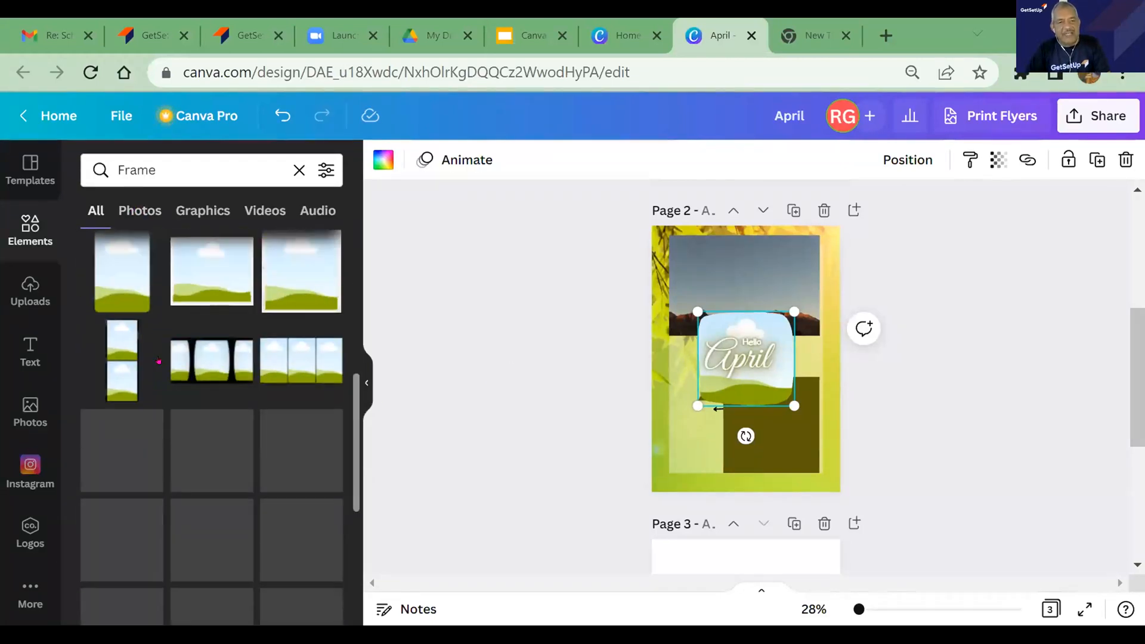
scroll(158, 361, "down", 4)
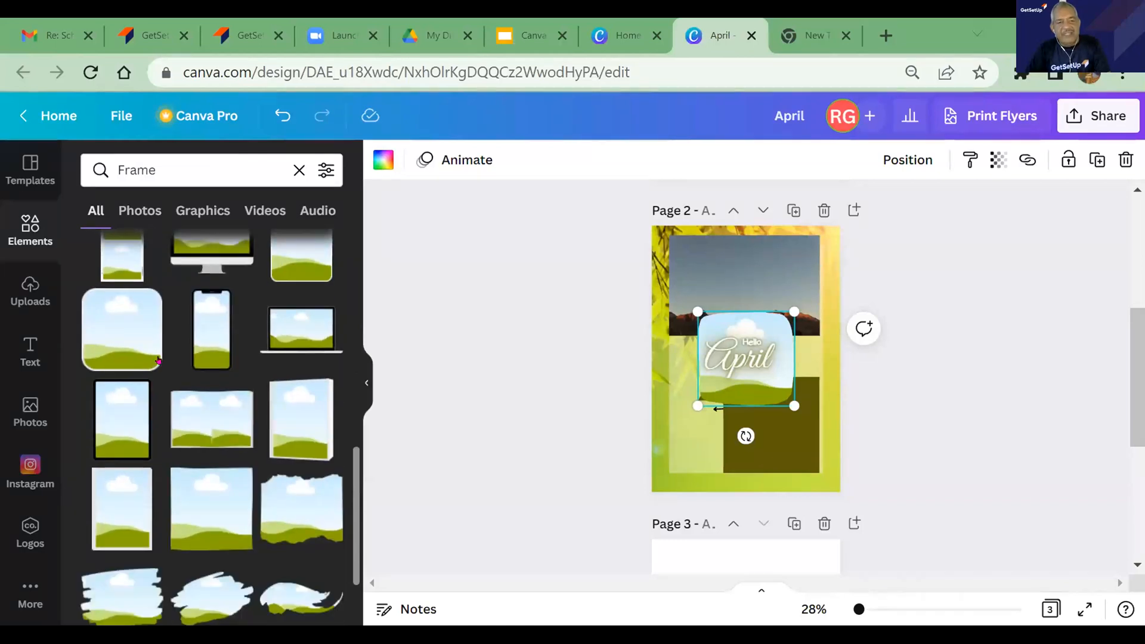
scroll(159, 361, "down", 1)
scroll(158, 361, "down", 3)
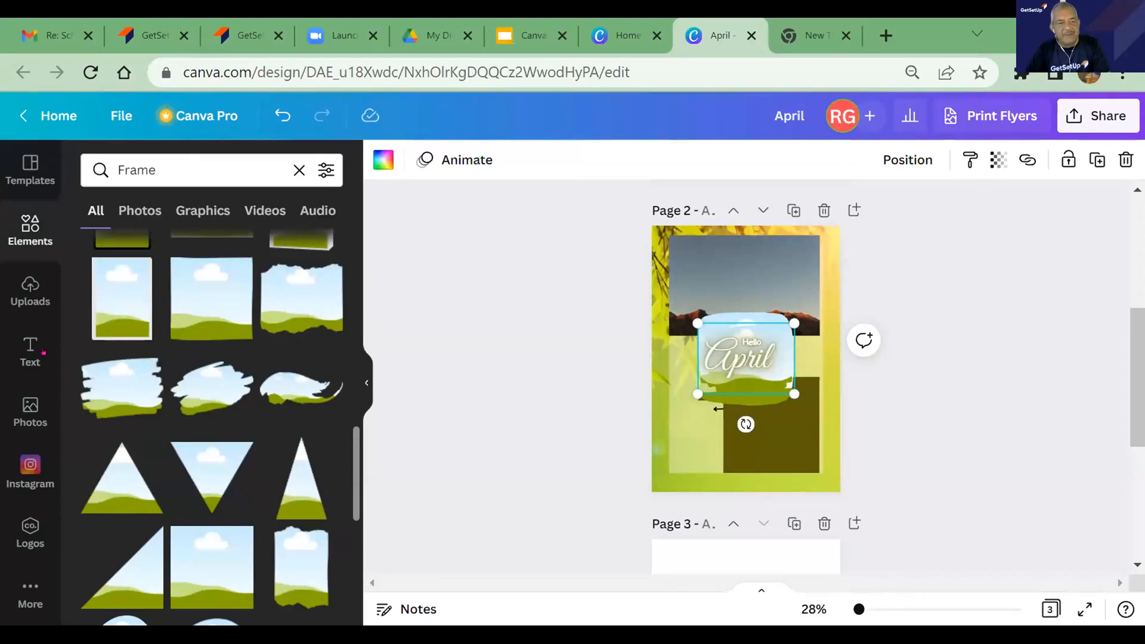
- Upload the Dog image from the Downloads folder and add it to page 2
left_click(27, 287)
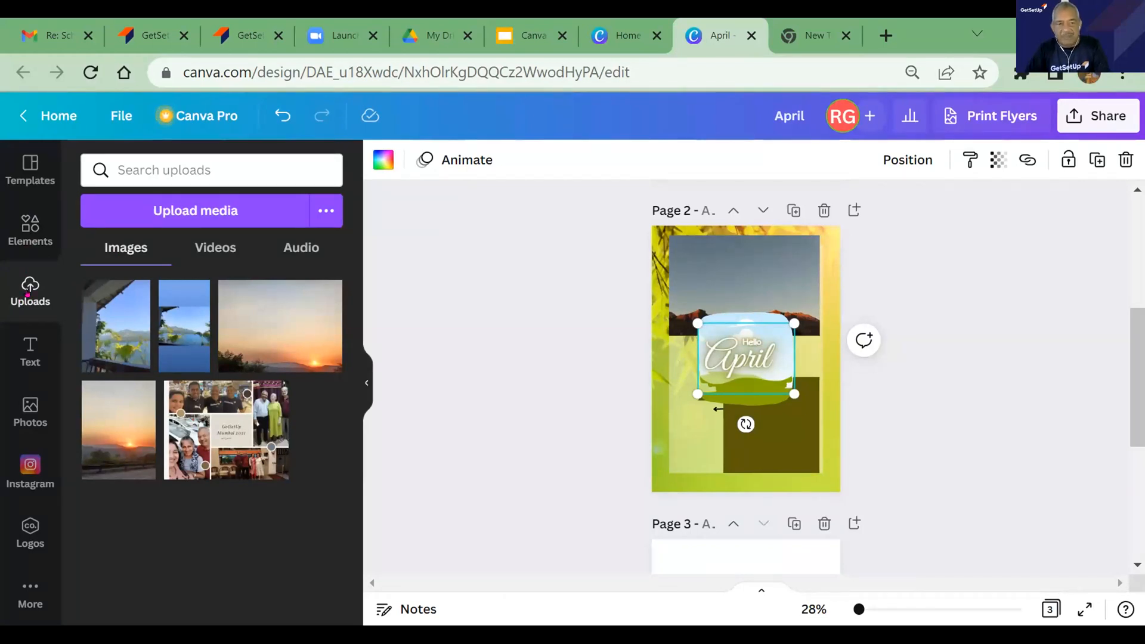
left_click(202, 211)
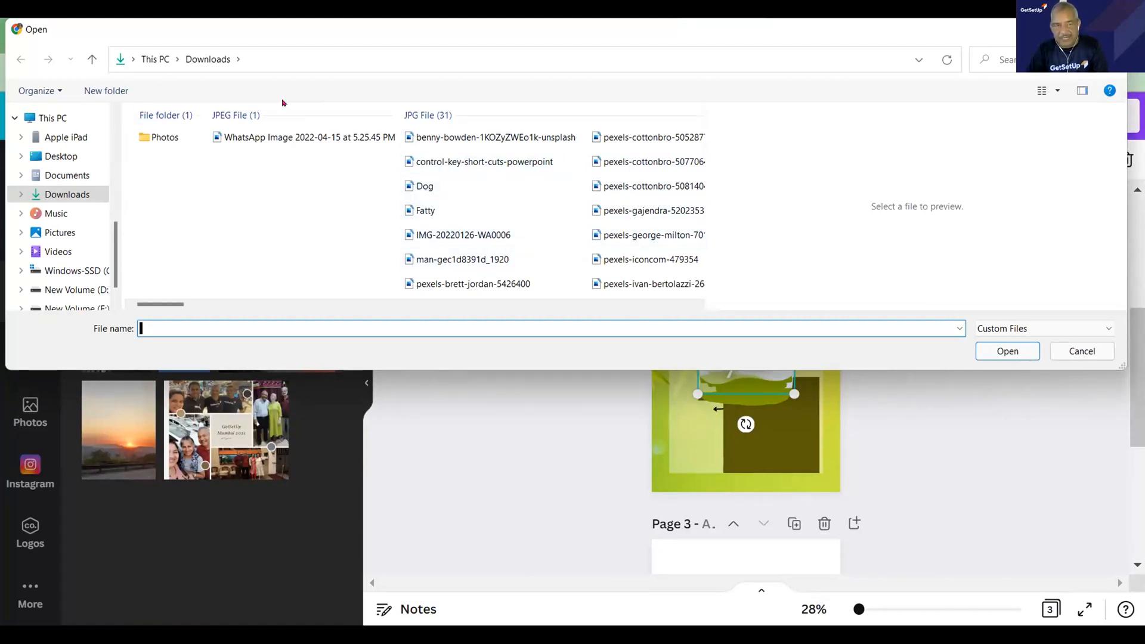
left_click(425, 188)
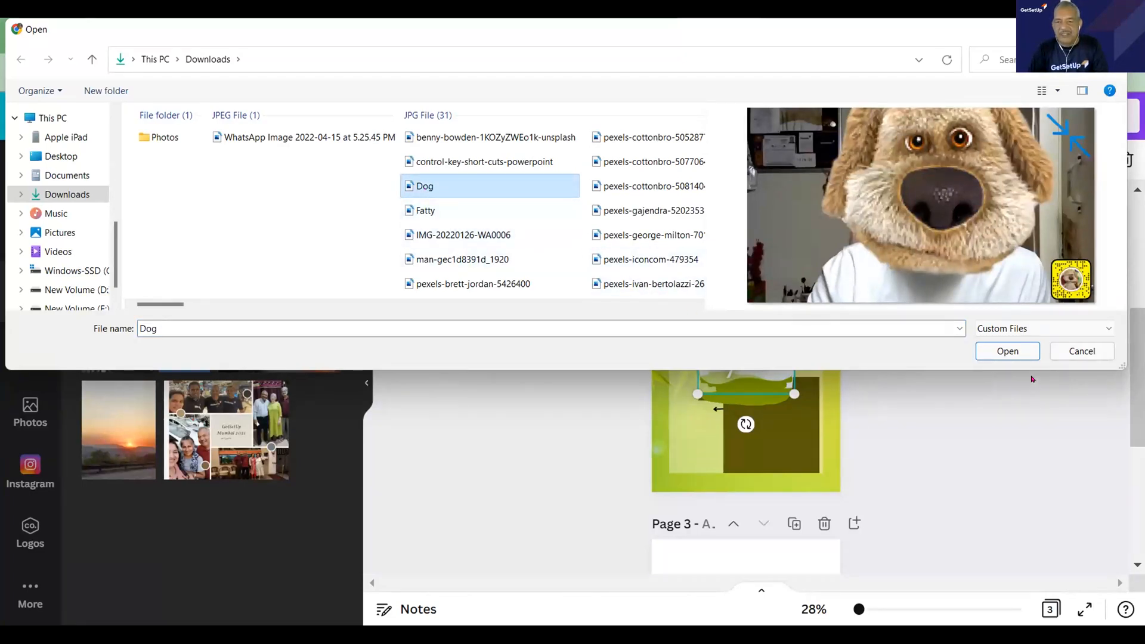
left_click(1008, 352)
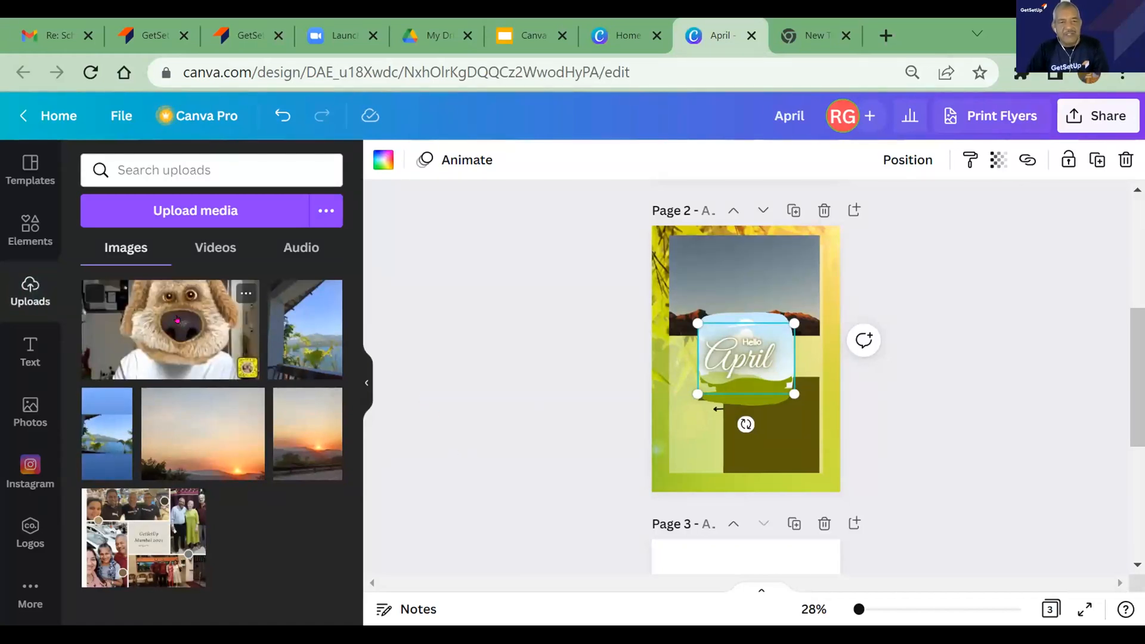
left_click_drag(178, 320, 750, 358)
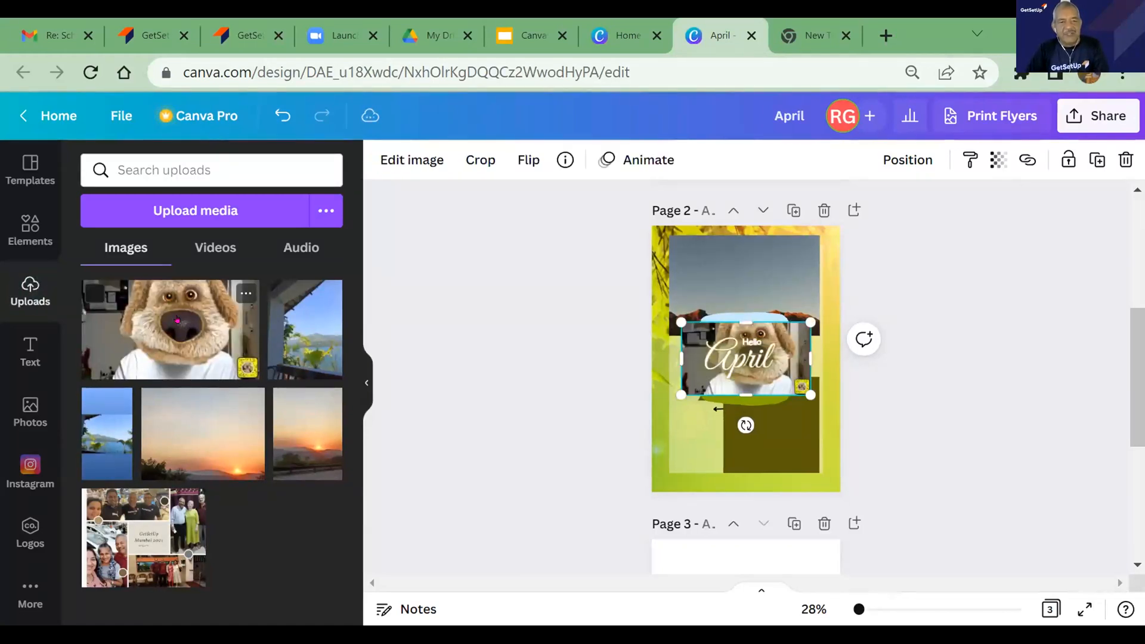
- Separate the overlapping items on page 2: April text to the bottom edge, rounded frame over the mountain photo, dog picture slightly lower
left_click(749, 353)
left_click_drag(750, 353, 735, 486)
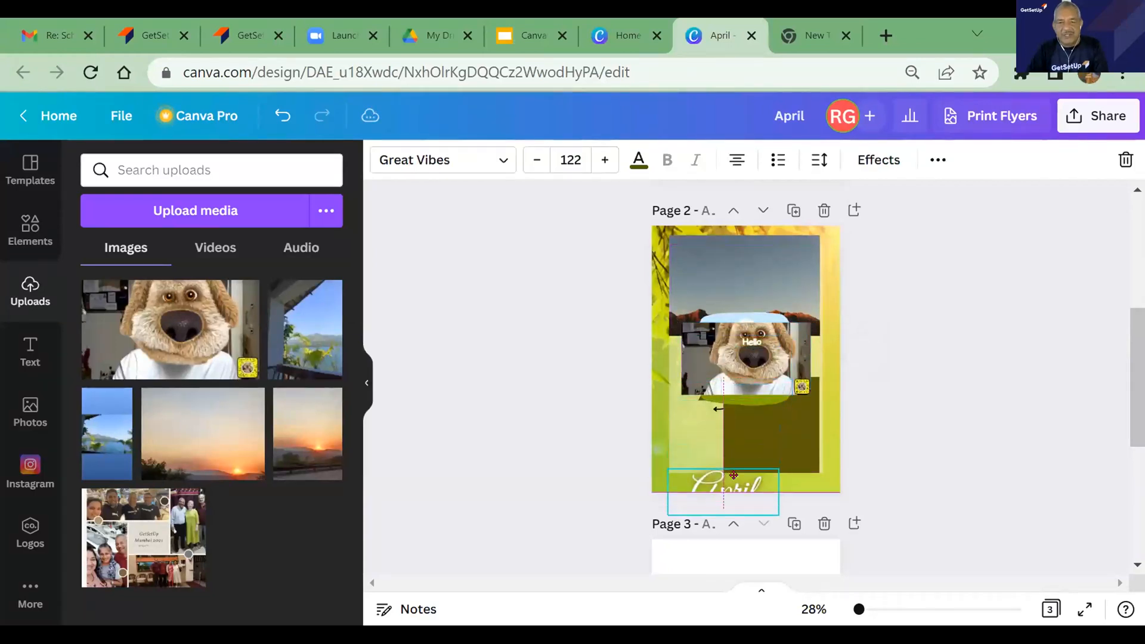
left_click_drag(756, 314, 750, 224)
left_click_drag(744, 381, 755, 405)
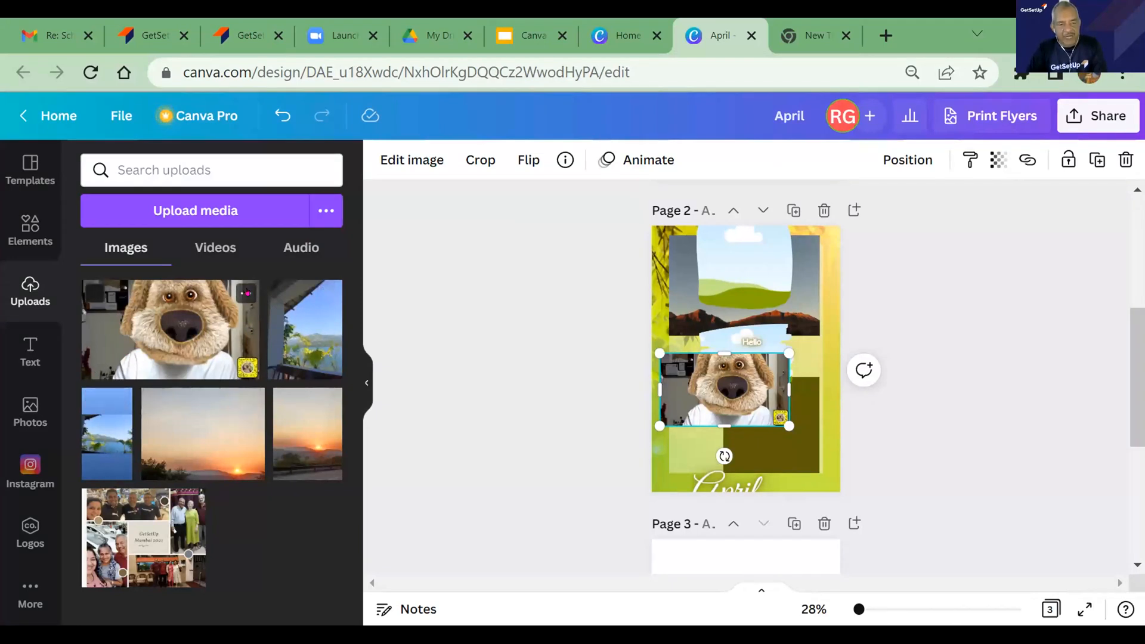
- Check the file options offered for the uploaded Dog image
left_click(247, 292)
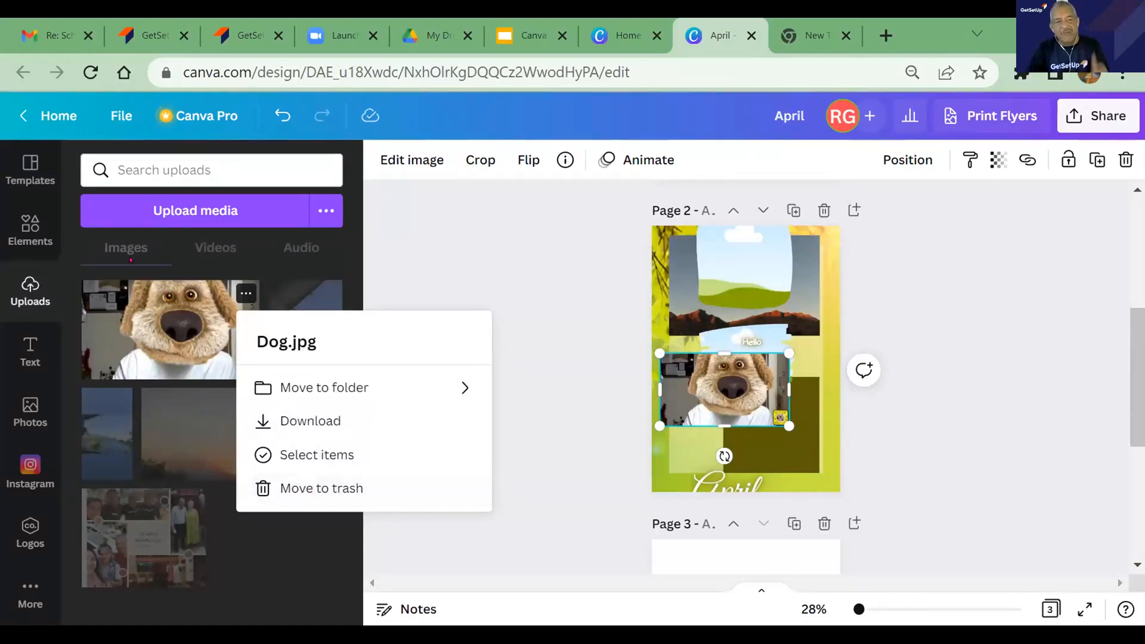
left_click(464, 260)
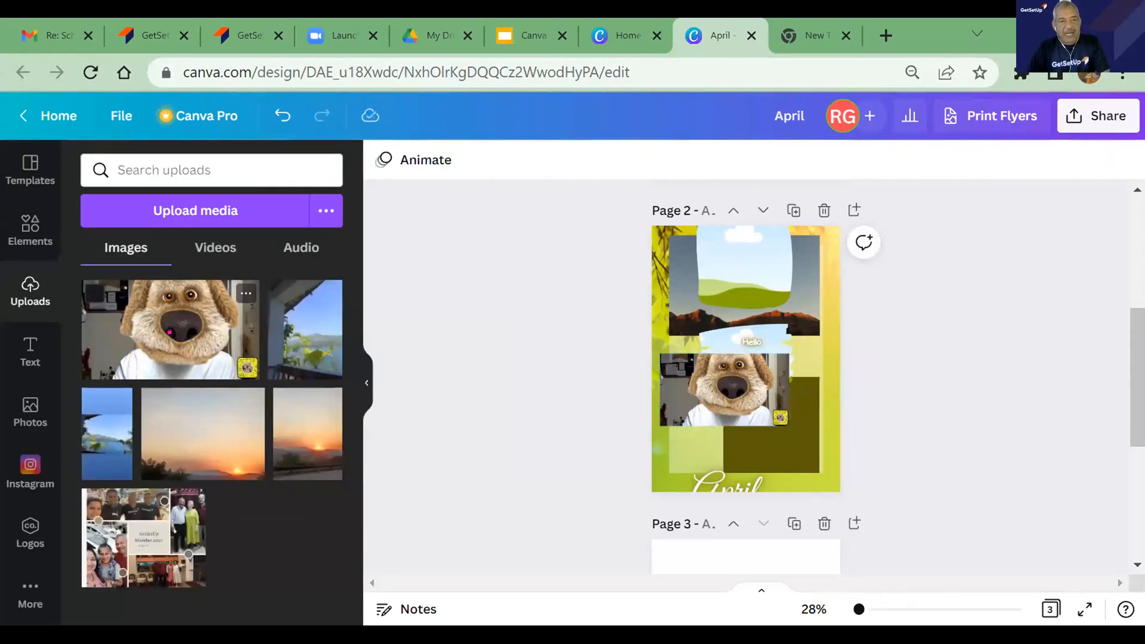
- Add the recently used FREE DELIVERY text design to blank page 3 and move it to the page's upper part
left_click(28, 345)
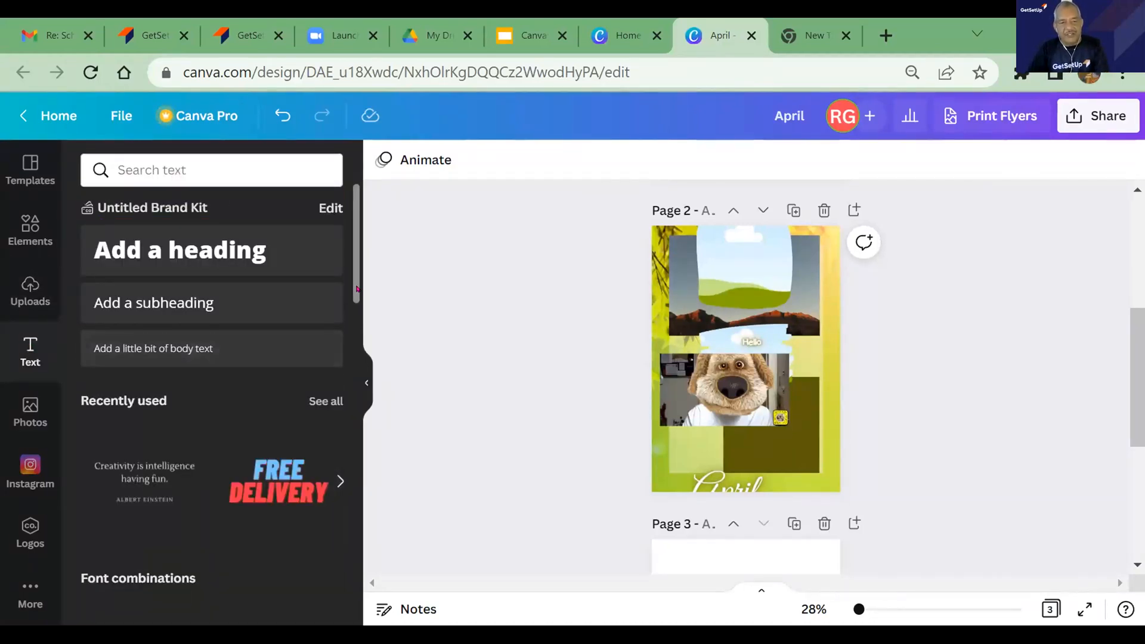
scroll(355, 282, "down", 3)
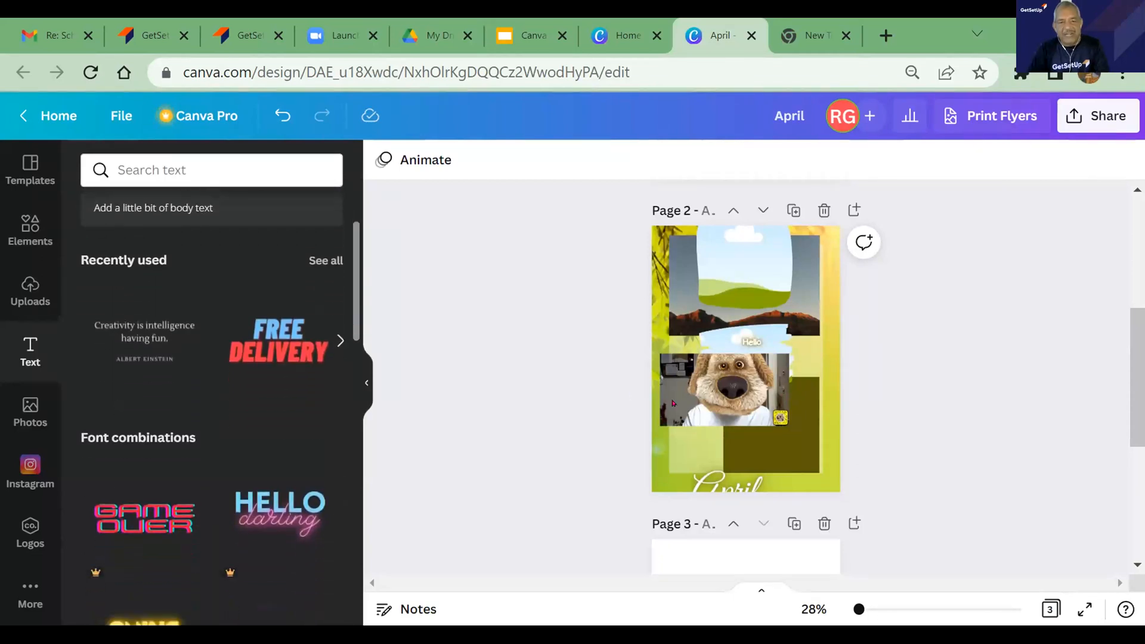
scroll(690, 392, "down", 3)
left_click(686, 364)
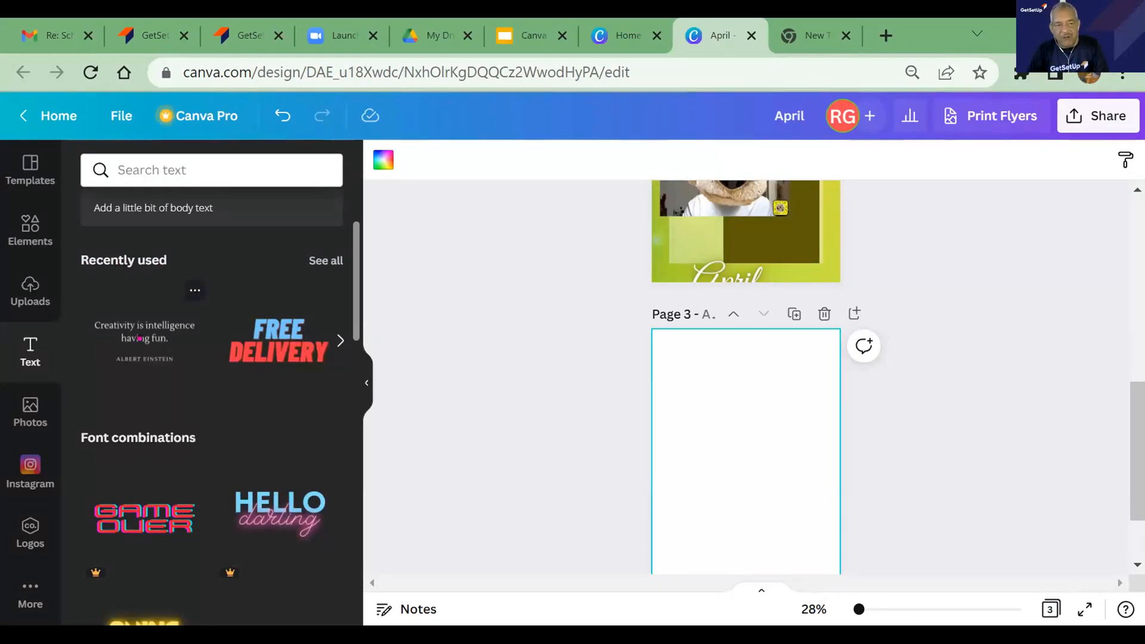
left_click(278, 340)
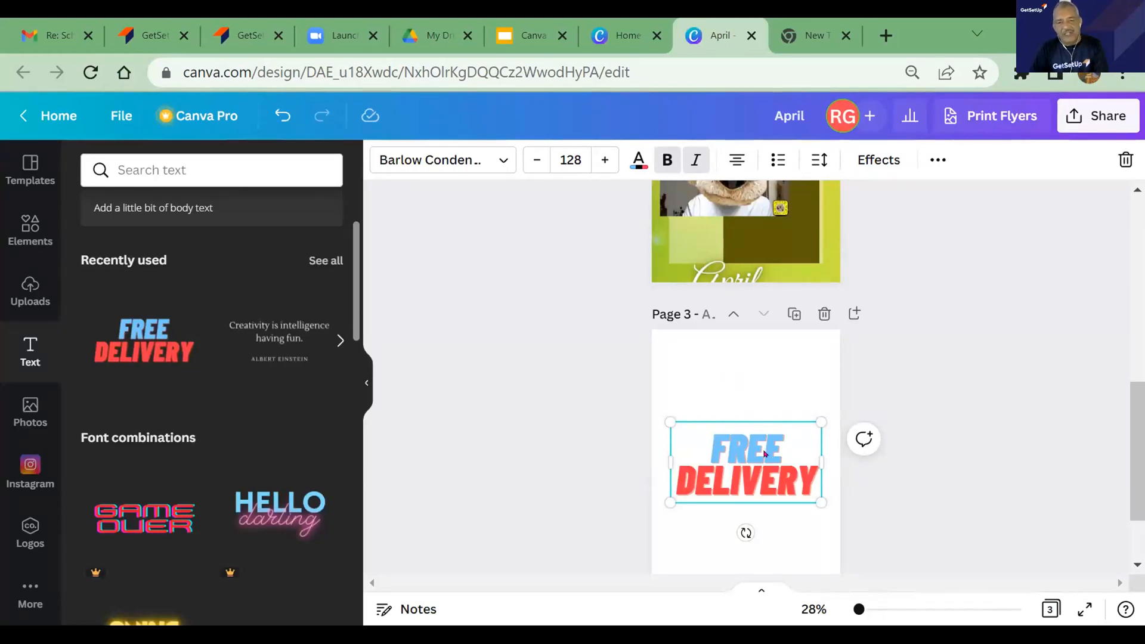
left_click_drag(753, 445, 742, 386)
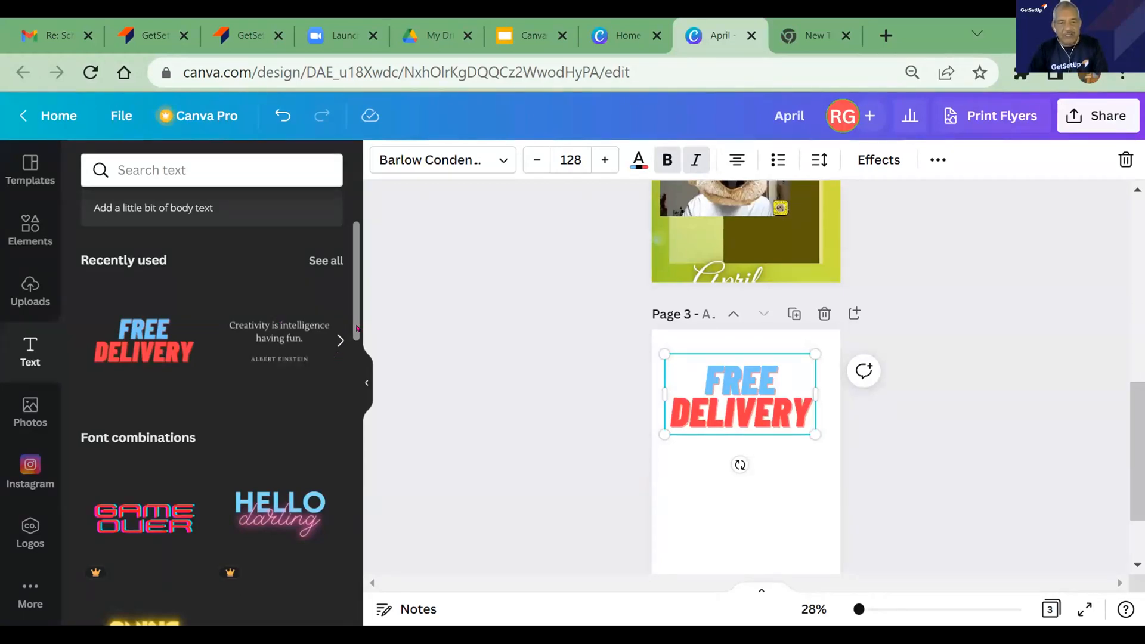
- Browse further through the ready-made font combinations
scroll(347, 360, "down", 1)
scroll(347, 361, "down", 6)
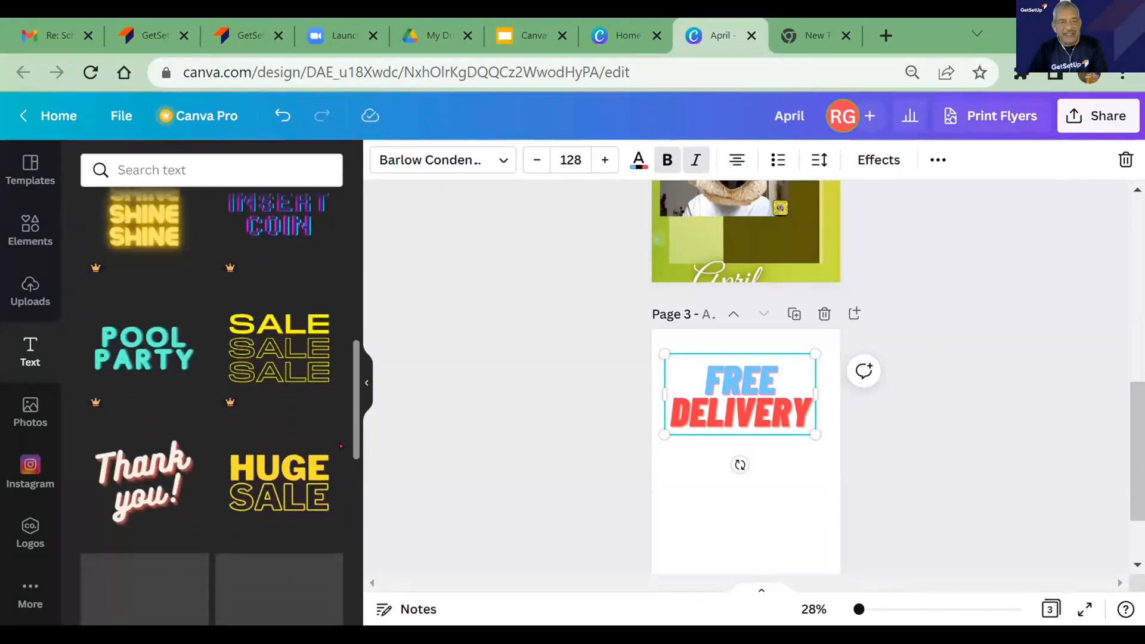
scroll(341, 455, "down", 4)
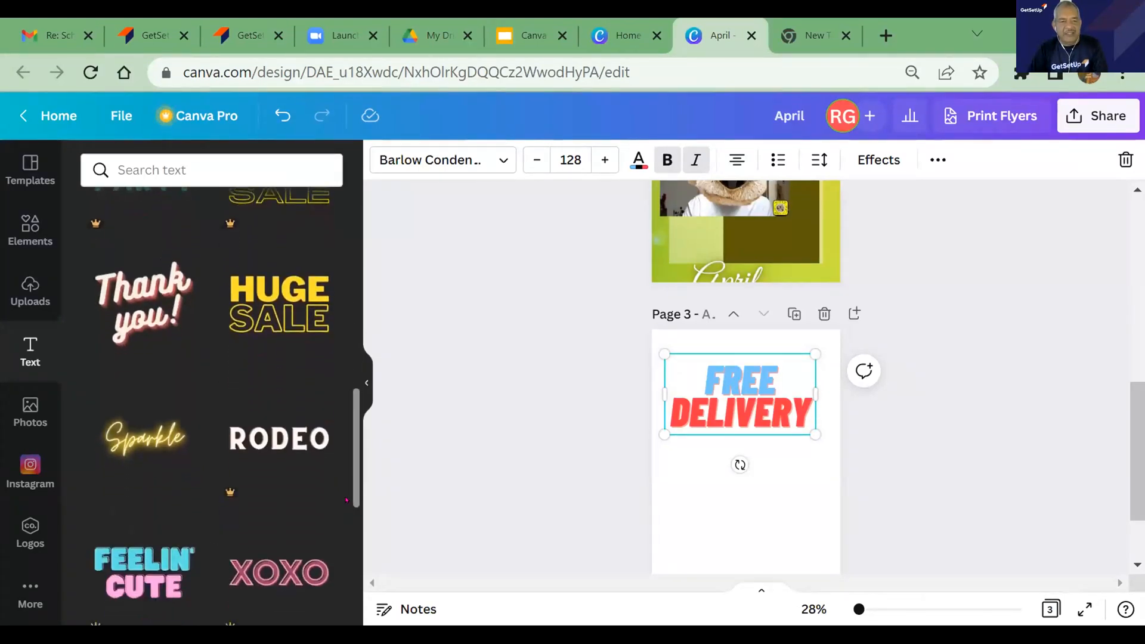
scroll(344, 528, "down", 5)
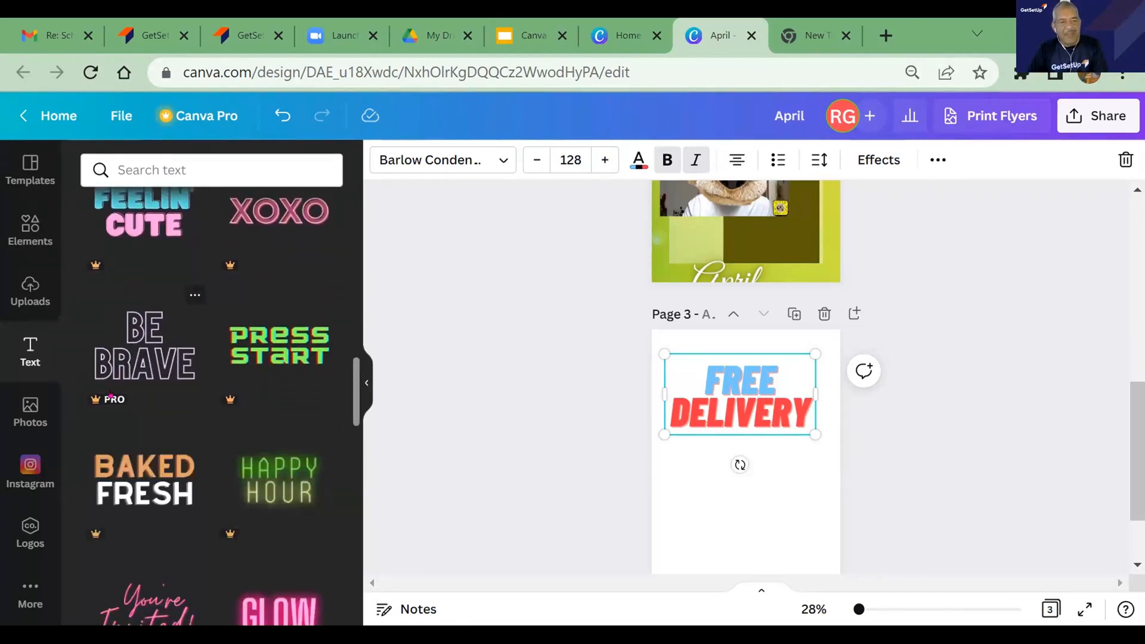
- Find a free photo of scattered dollar bills in the Money category, add it to page 3 and move it below the FREE DELIVERY text
left_click(27, 411)
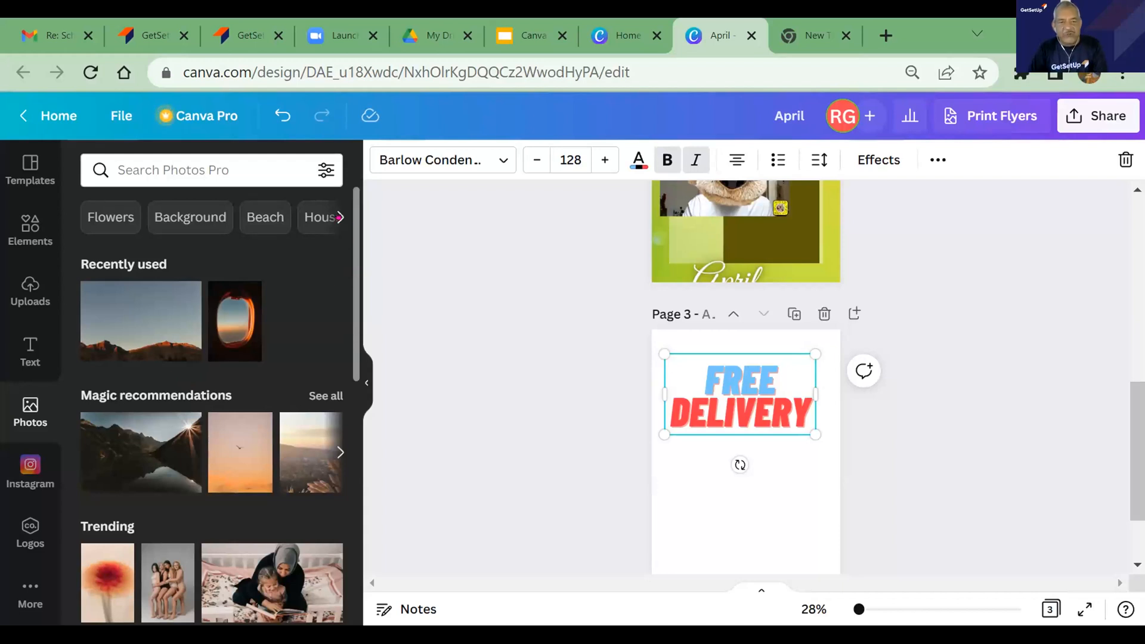
left_click(340, 217)
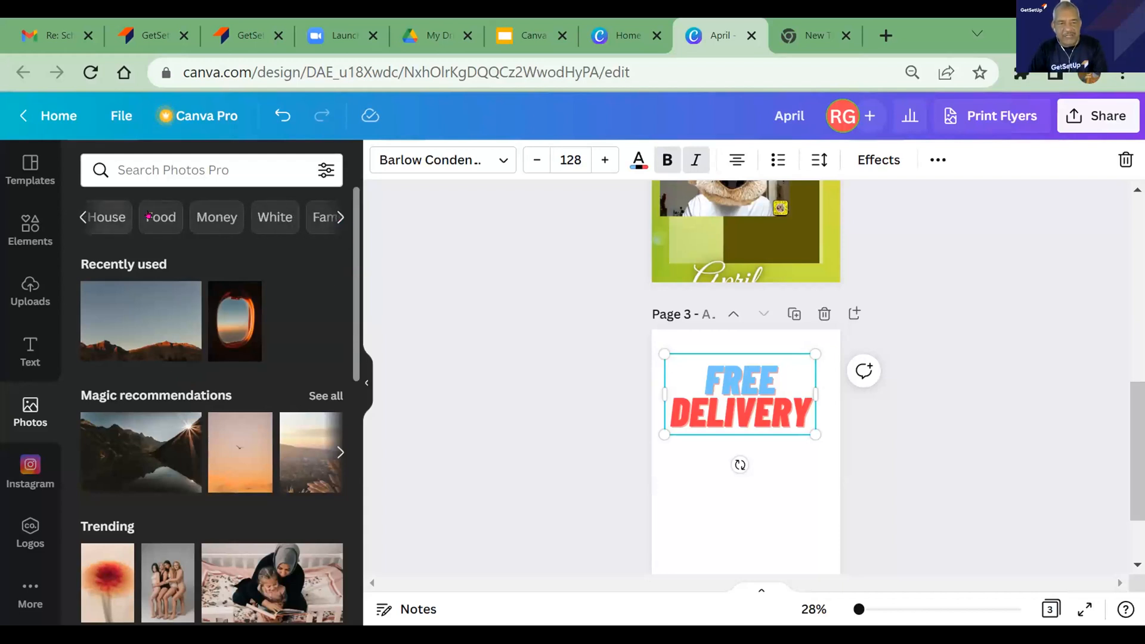
left_click(213, 219)
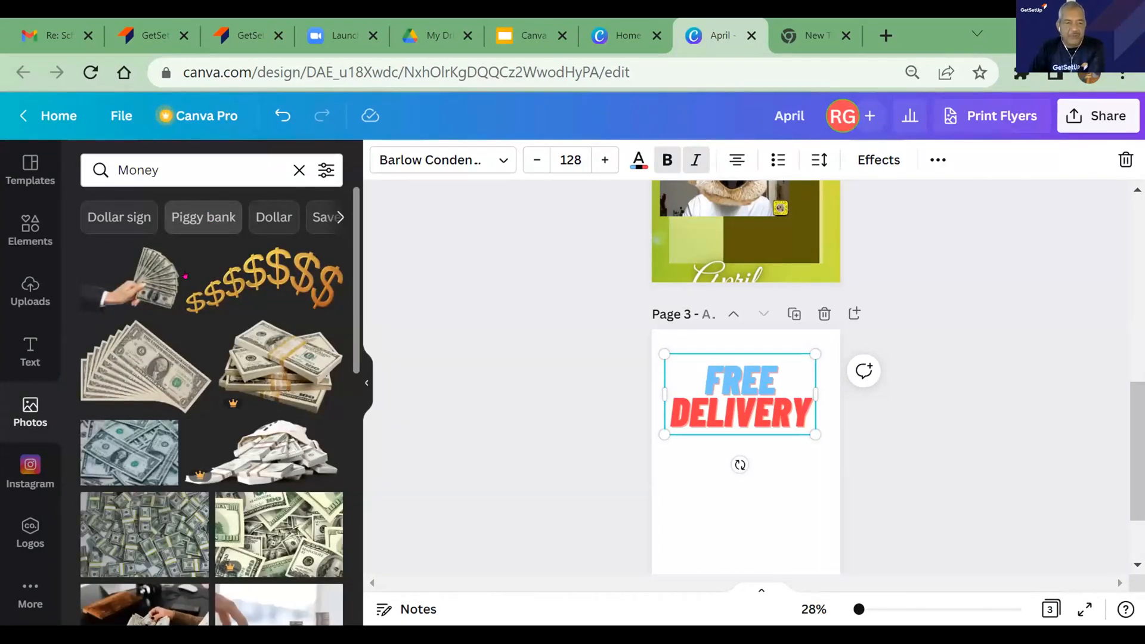
scroll(356, 300, "down", 4)
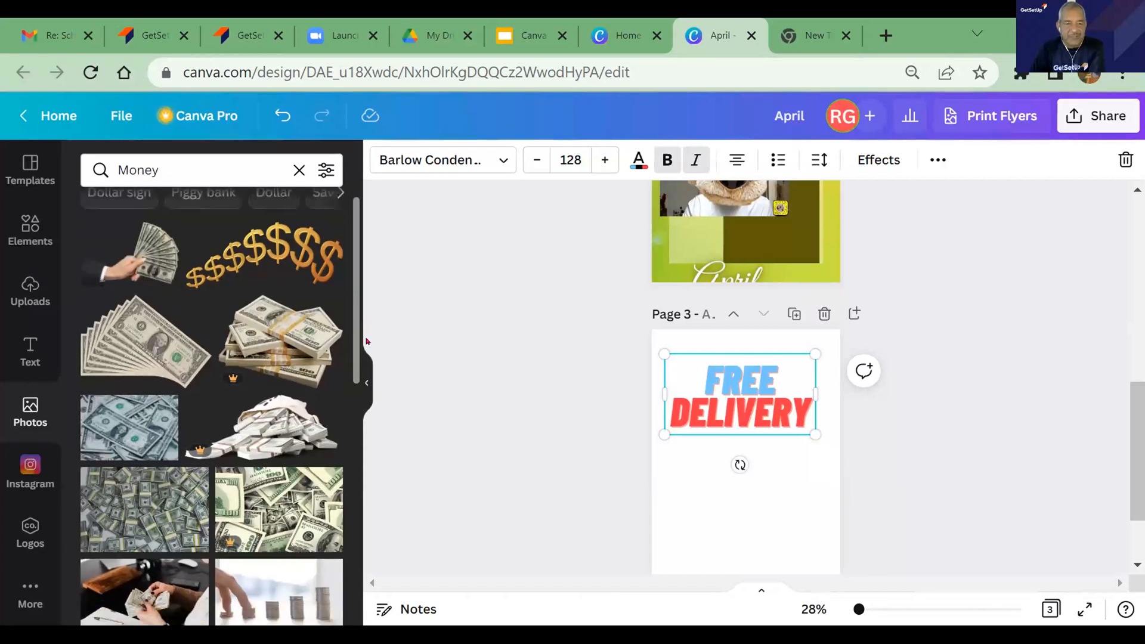
scroll(375, 432, "down", 3)
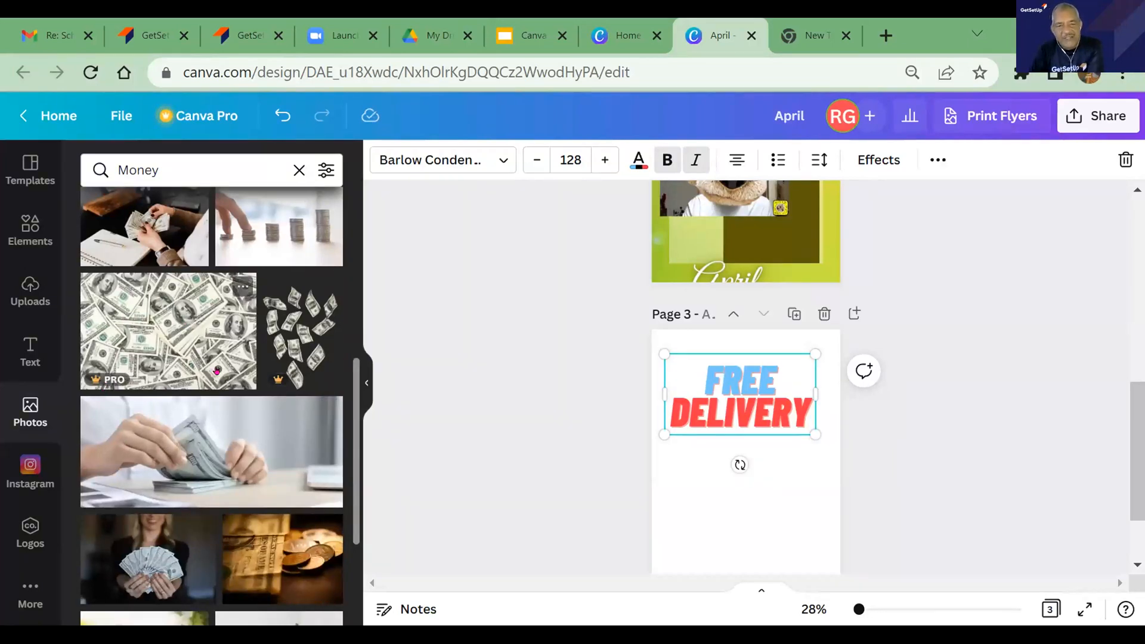
scroll(197, 424, "down", 3)
scroll(197, 424, "down", 3)
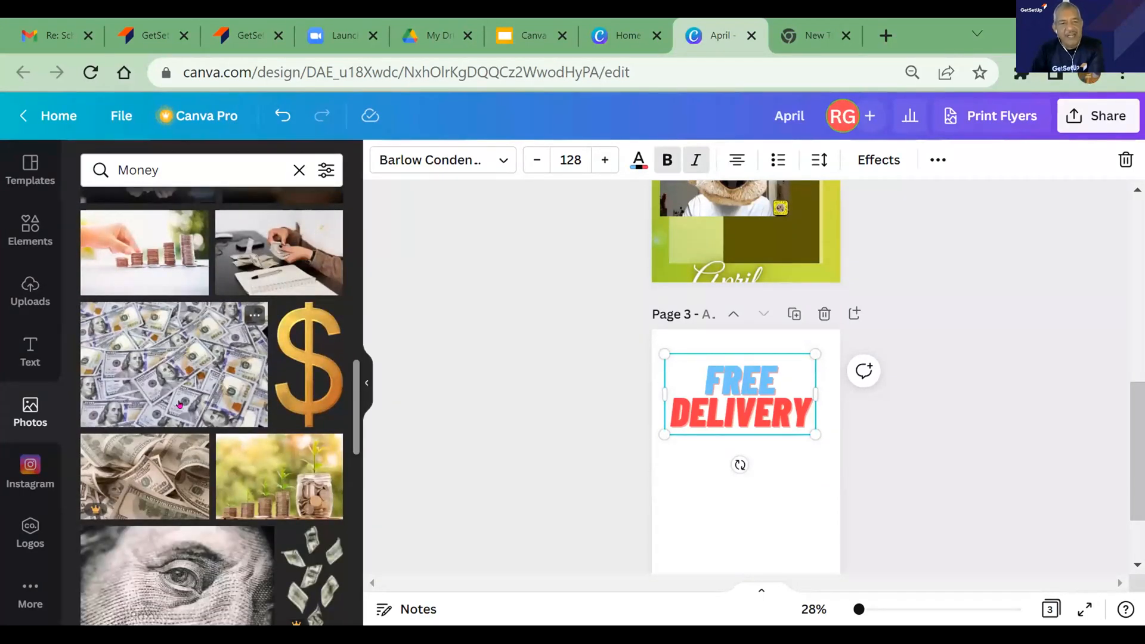
left_click(147, 365)
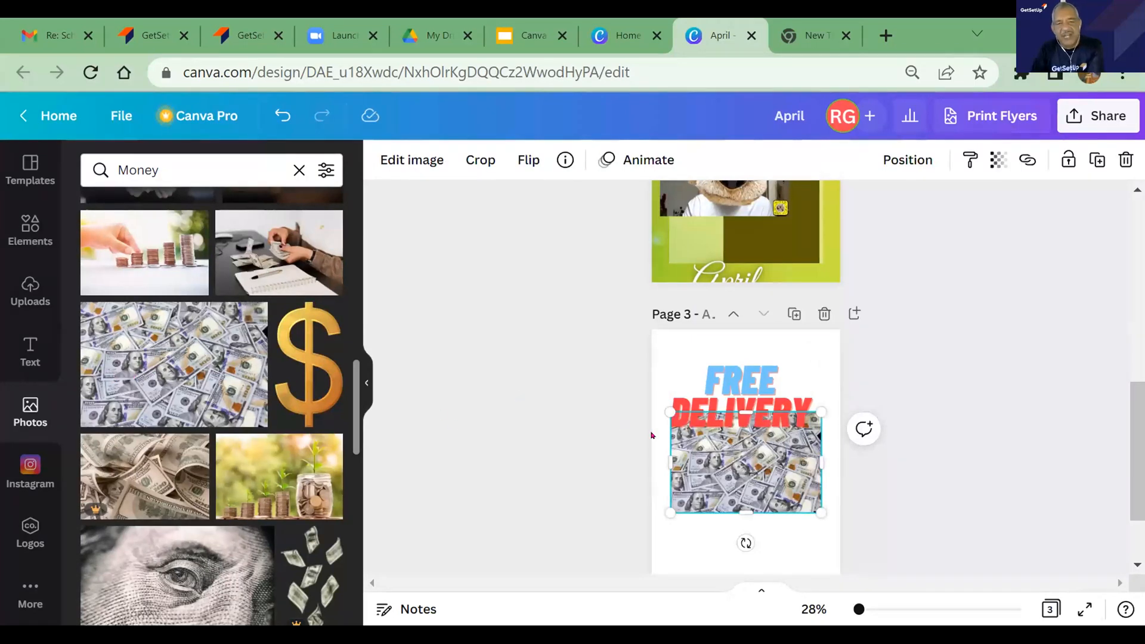
left_click_drag(747, 470, 737, 519)
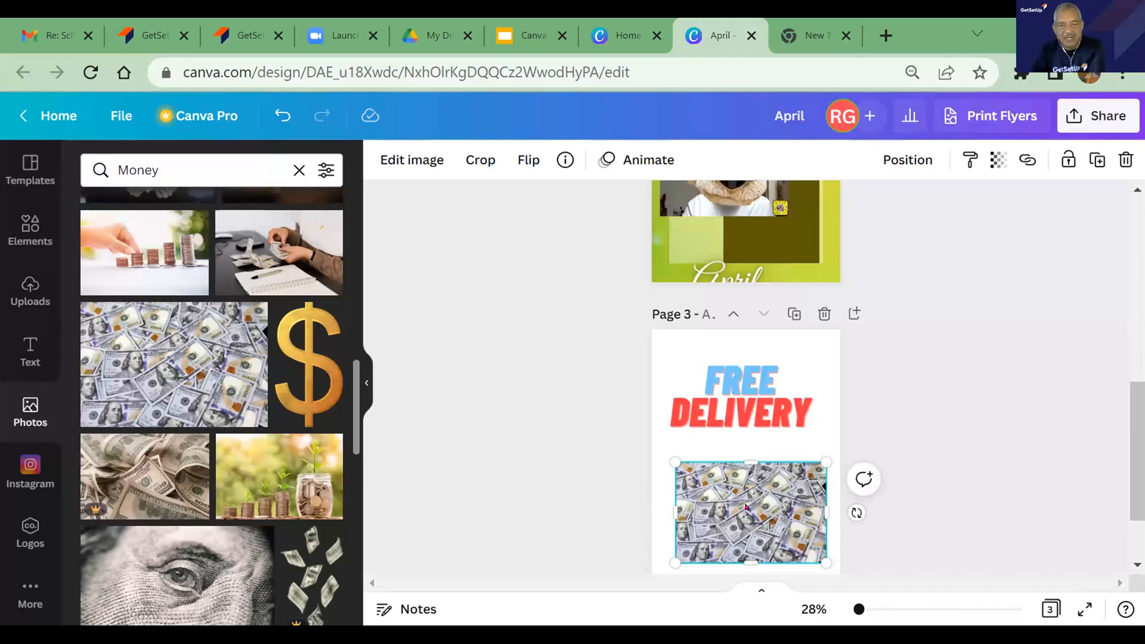
- Close the Photos section and review the Frame photos, general elements, uploaded images and font combinations again
left_click(10, 392)
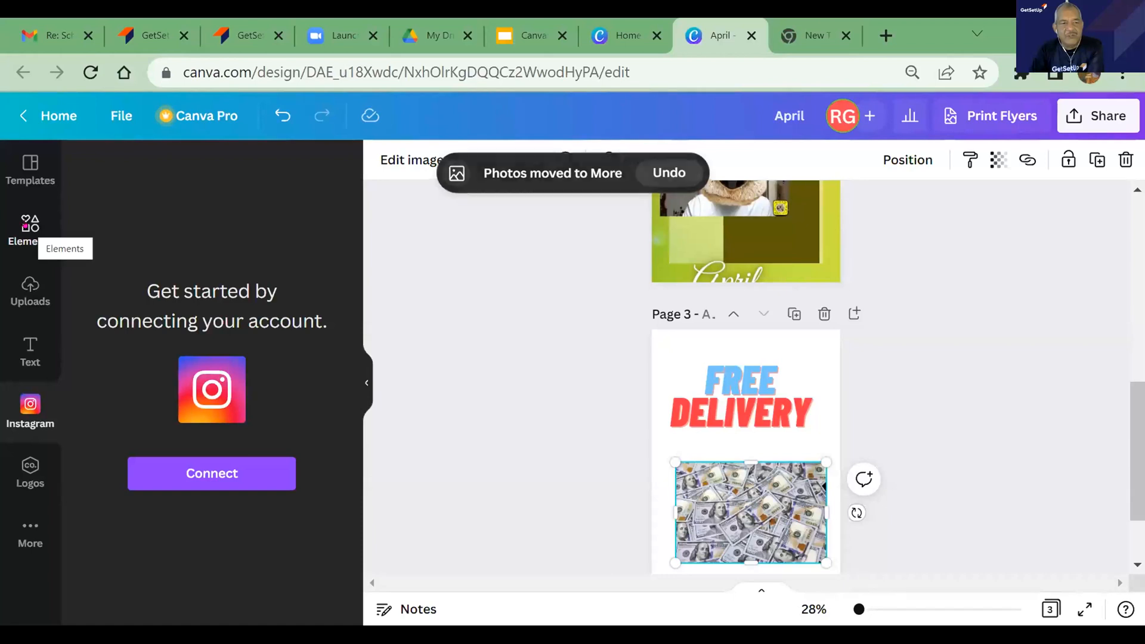
left_click(30, 226)
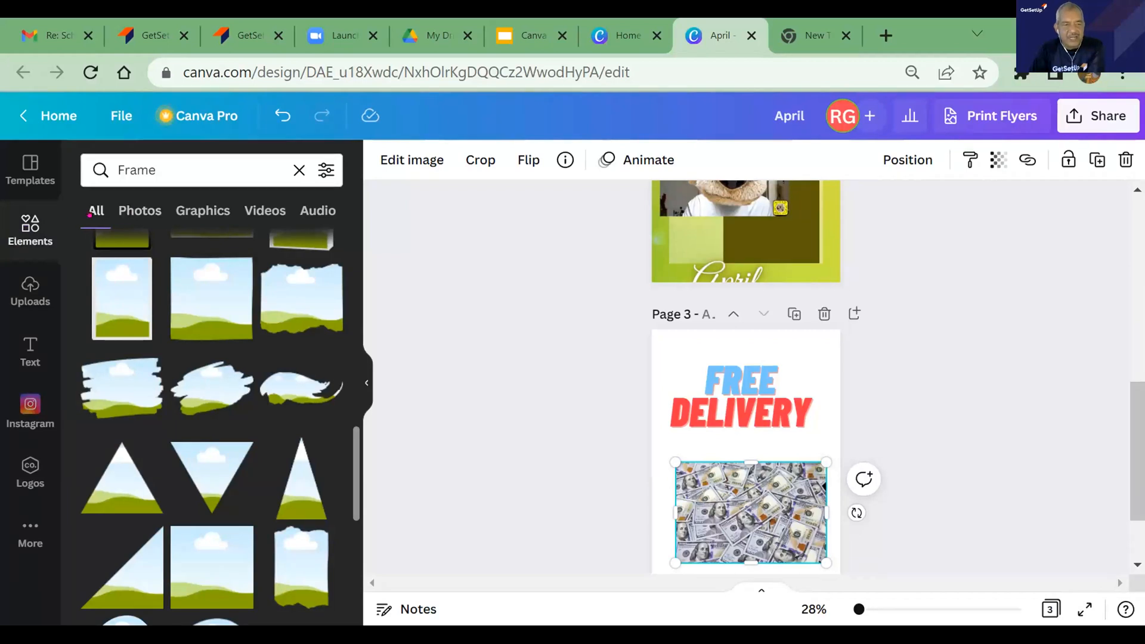
left_click(132, 210)
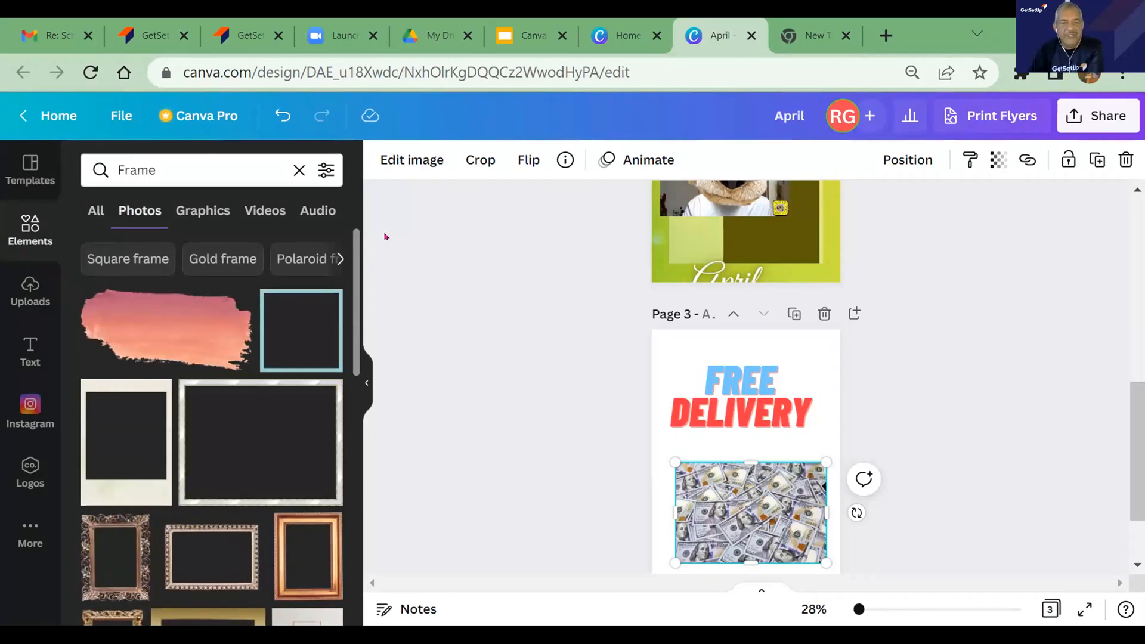
scroll(250, 268, "down", 2)
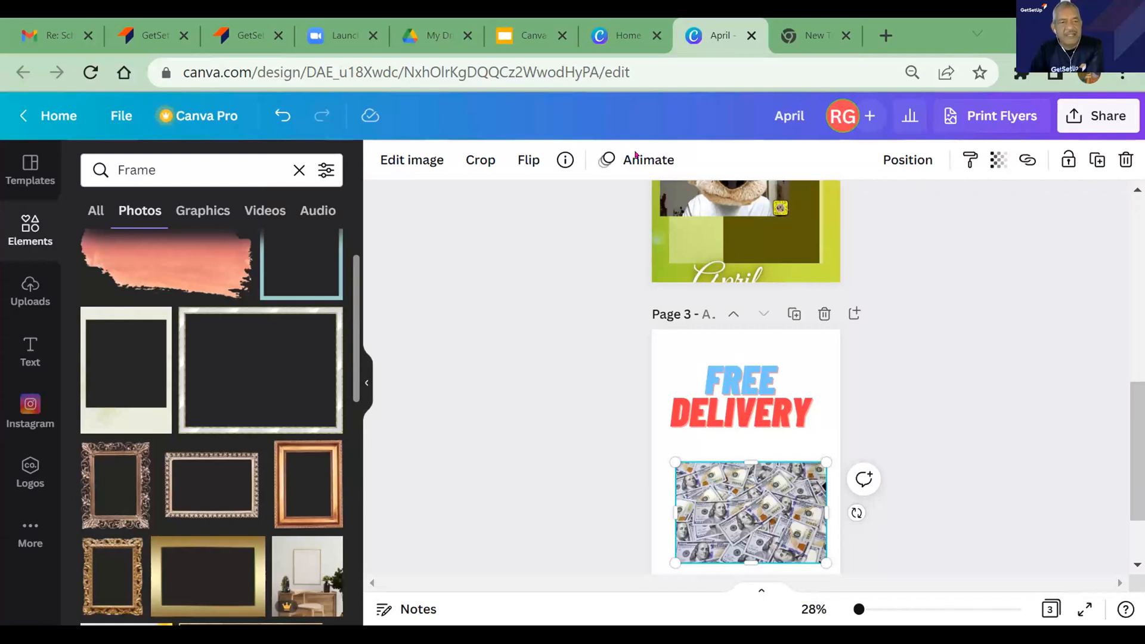
left_click(30, 230)
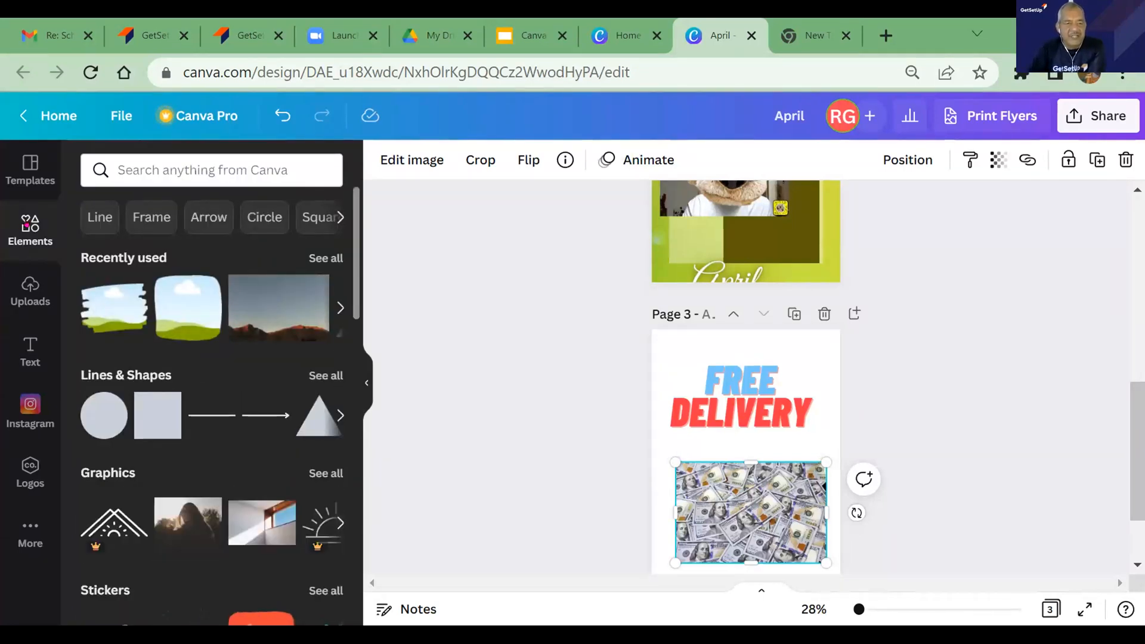
scroll(73, 300, "down", 4)
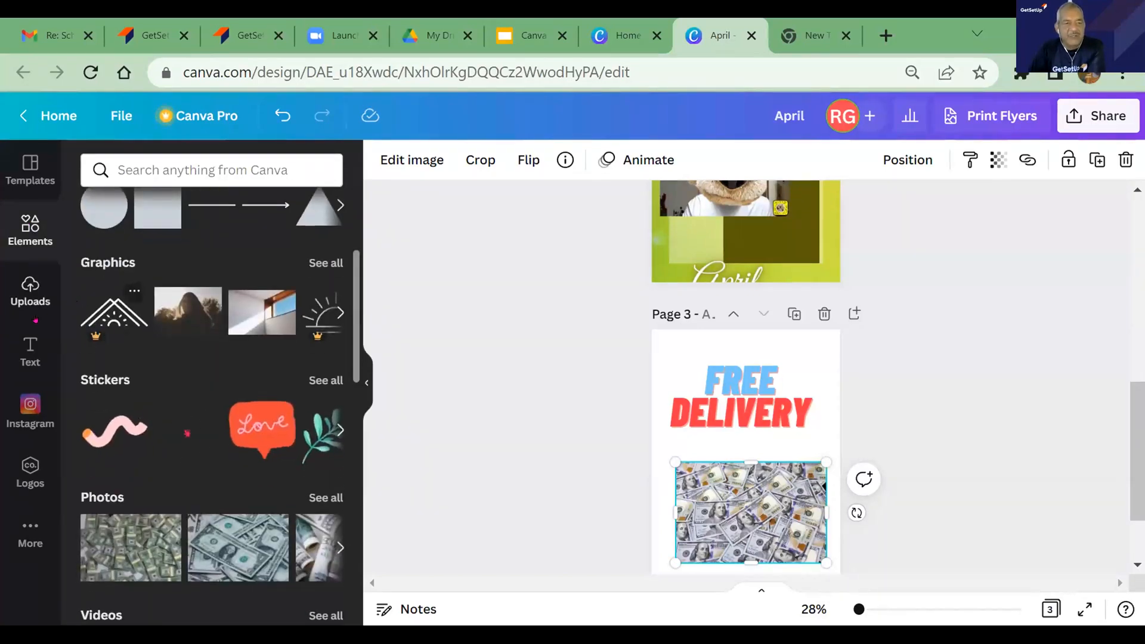
left_click(28, 290)
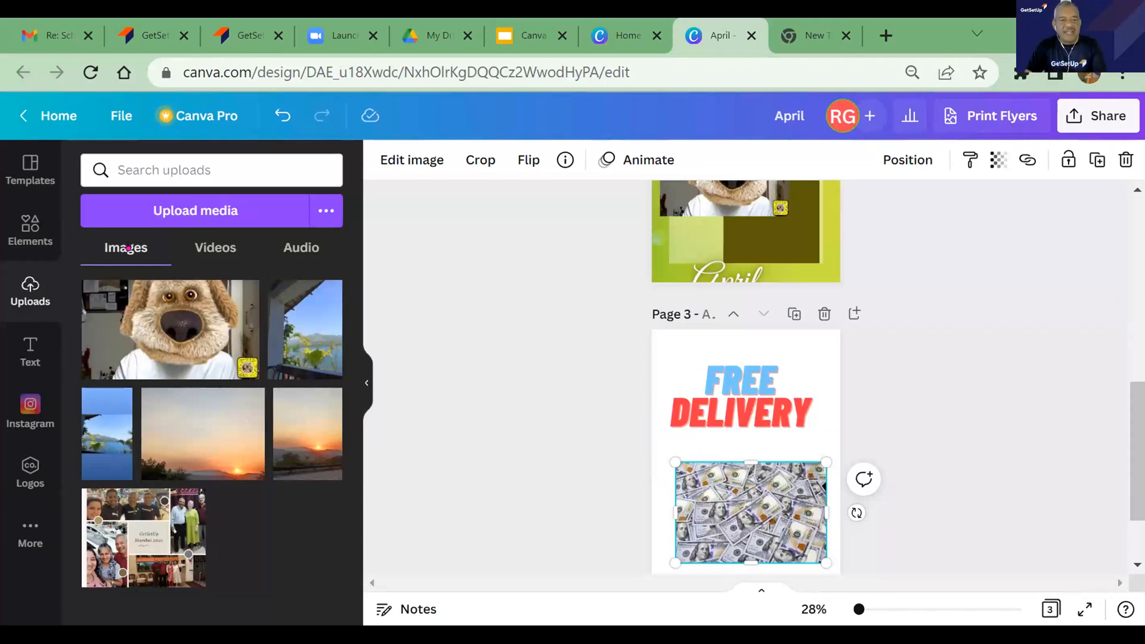
left_click(27, 357)
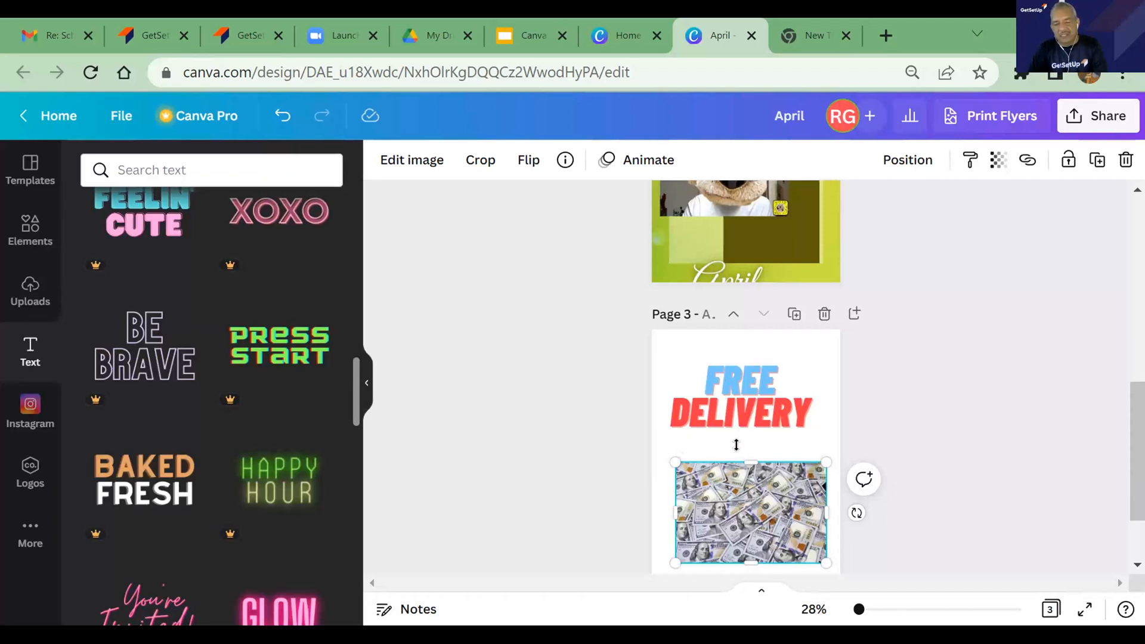
scroll(261, 387, "down", 4)
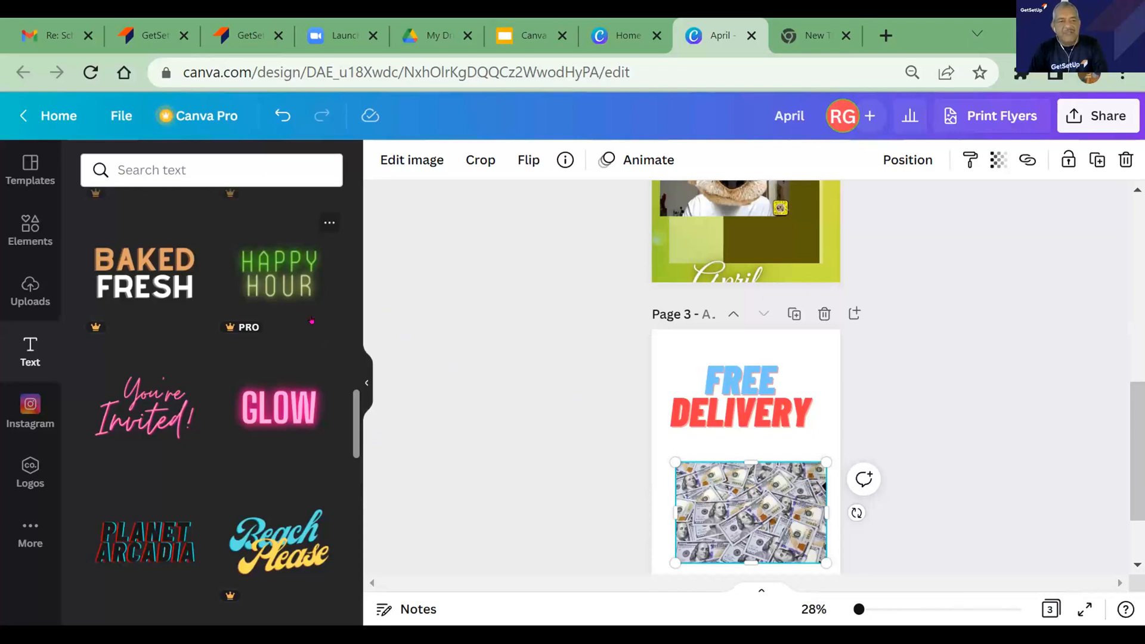
- Bring the closed Photos section back from the additional Canva content
left_click(18, 524)
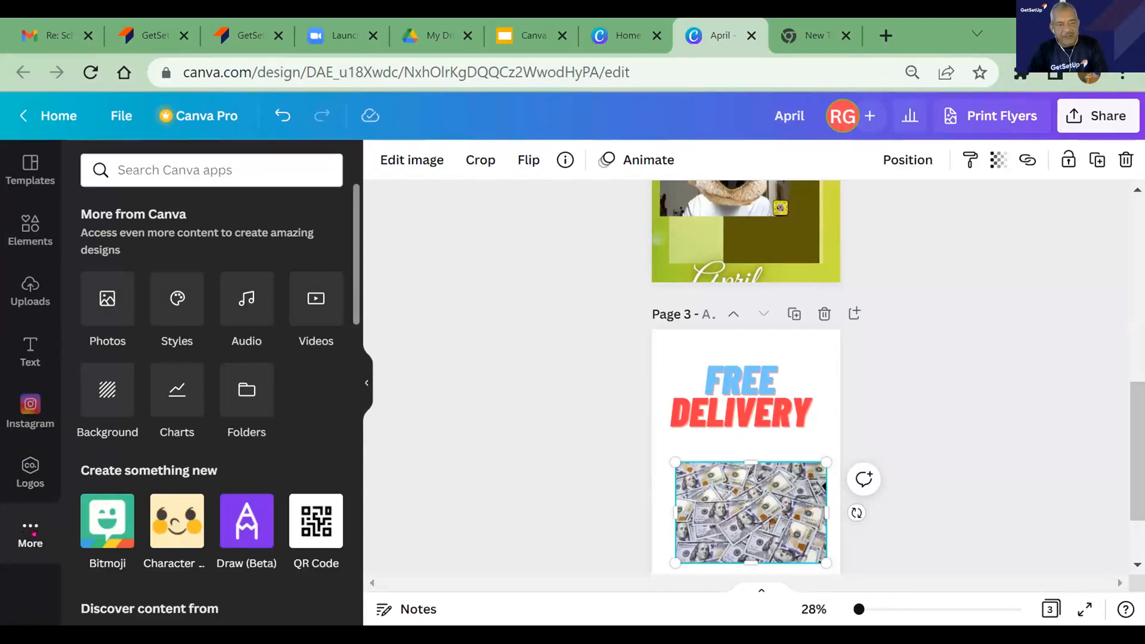
left_click(121, 309)
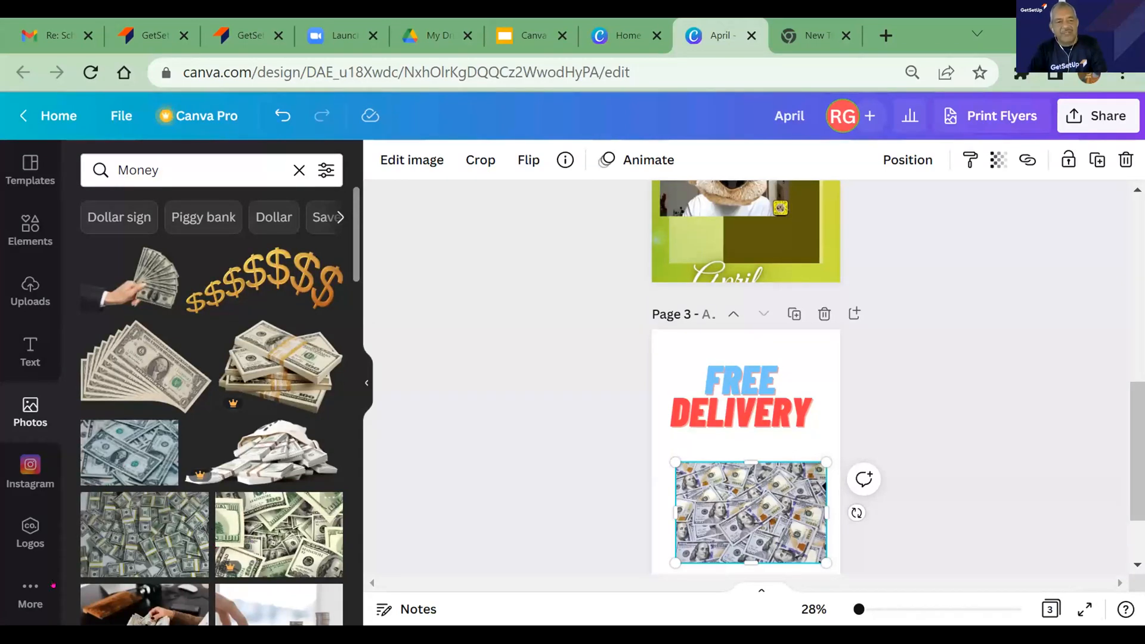
- Open the Background library and try the floral pattern on page 3, replacing it with the night city landscape
left_click(33, 586)
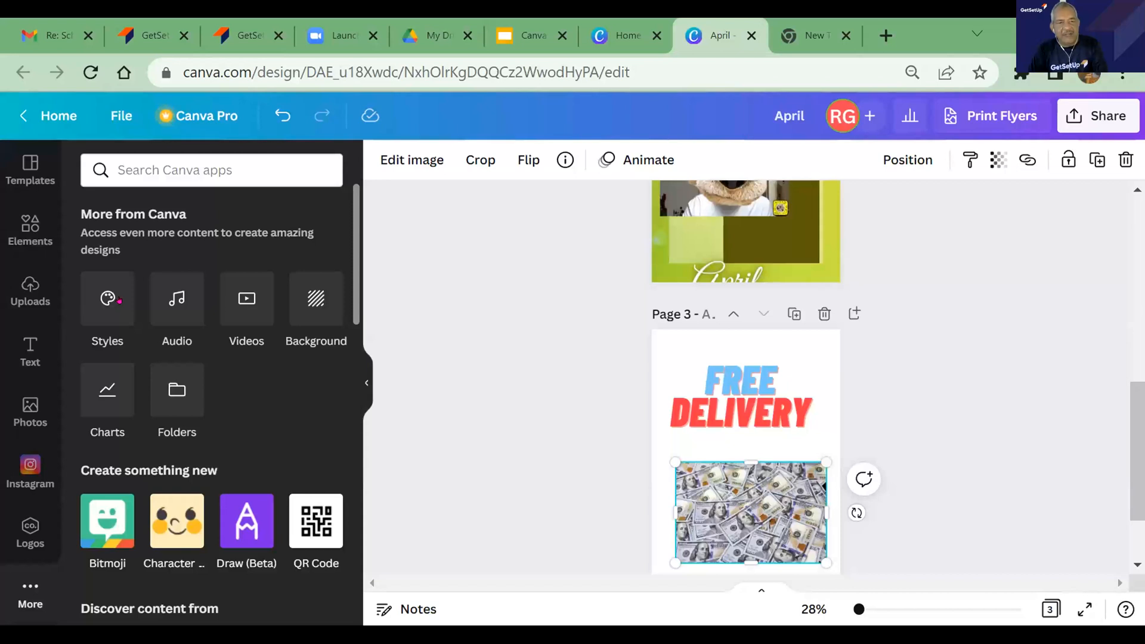
left_click(316, 301)
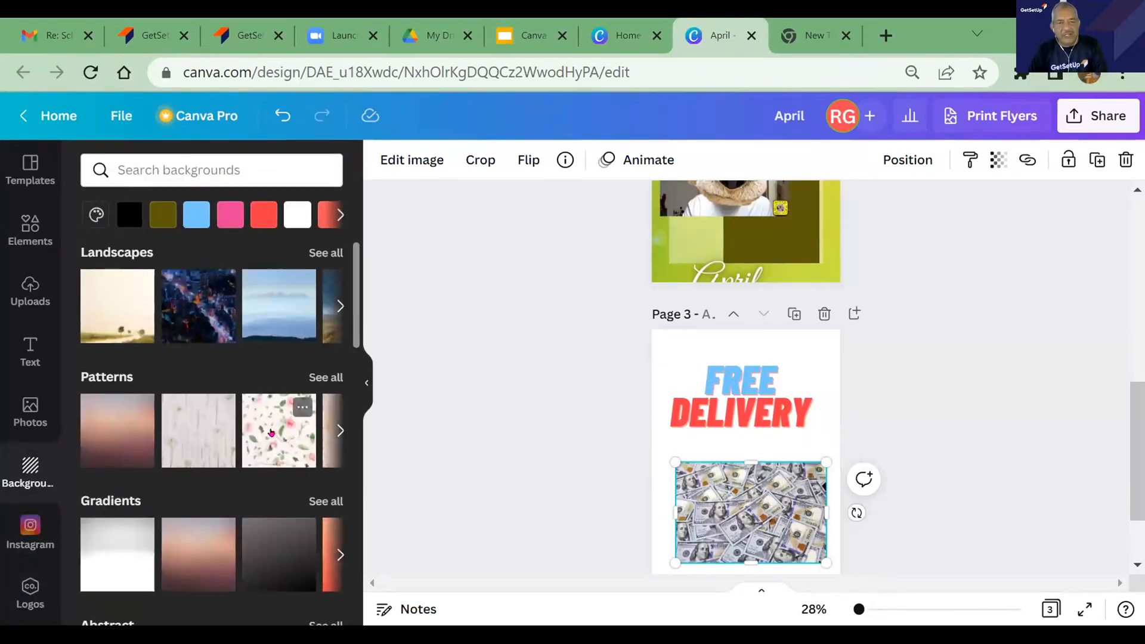
left_click(272, 432)
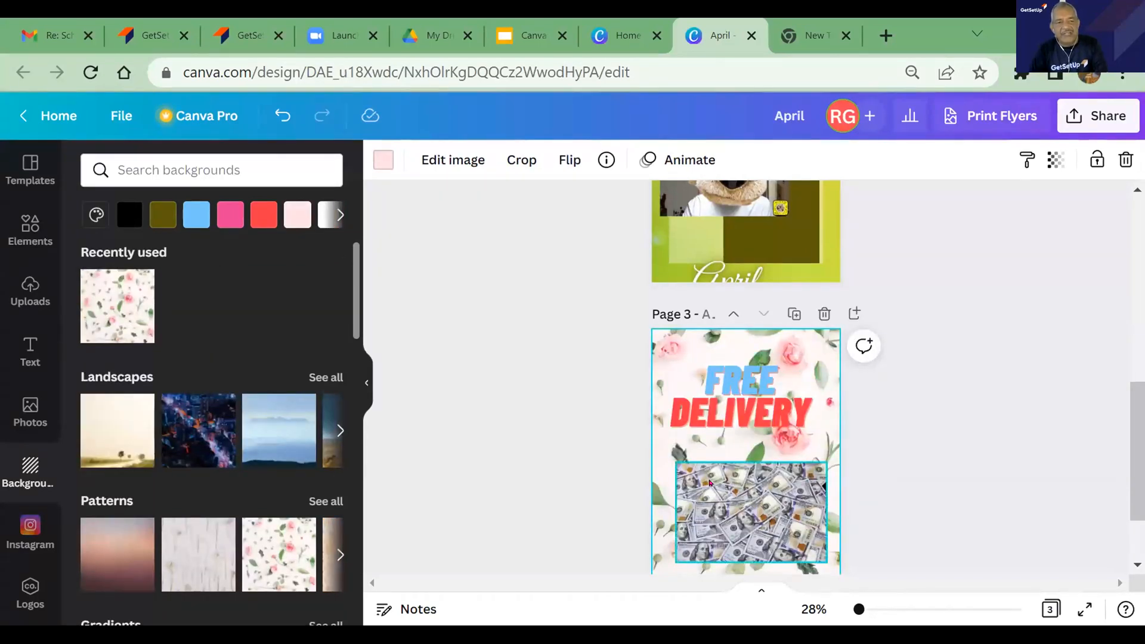
left_click(187, 418)
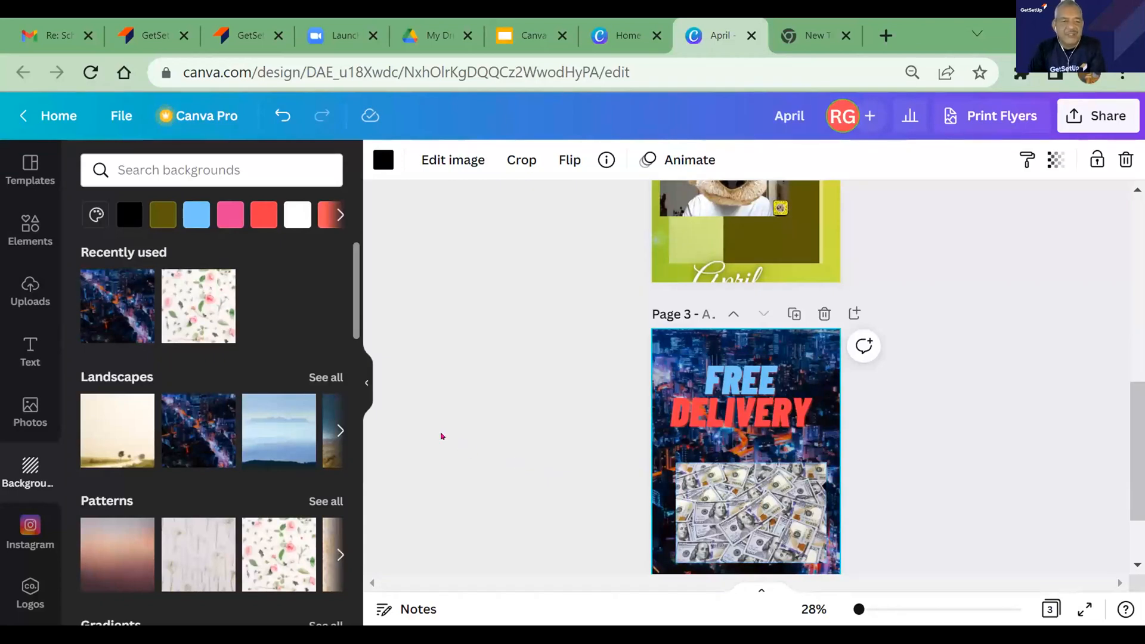
- Look through the remaining background categories down to All results and the font combinations of the Text section
left_click_drag(354, 321, 348, 445)
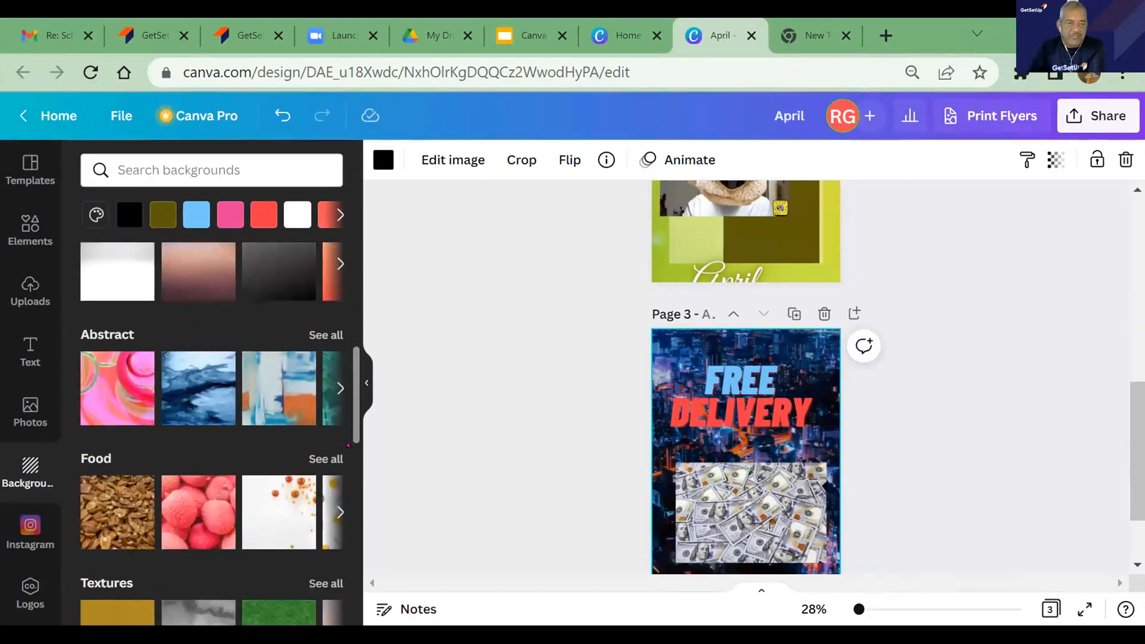
scroll(222, 345, "down", 4)
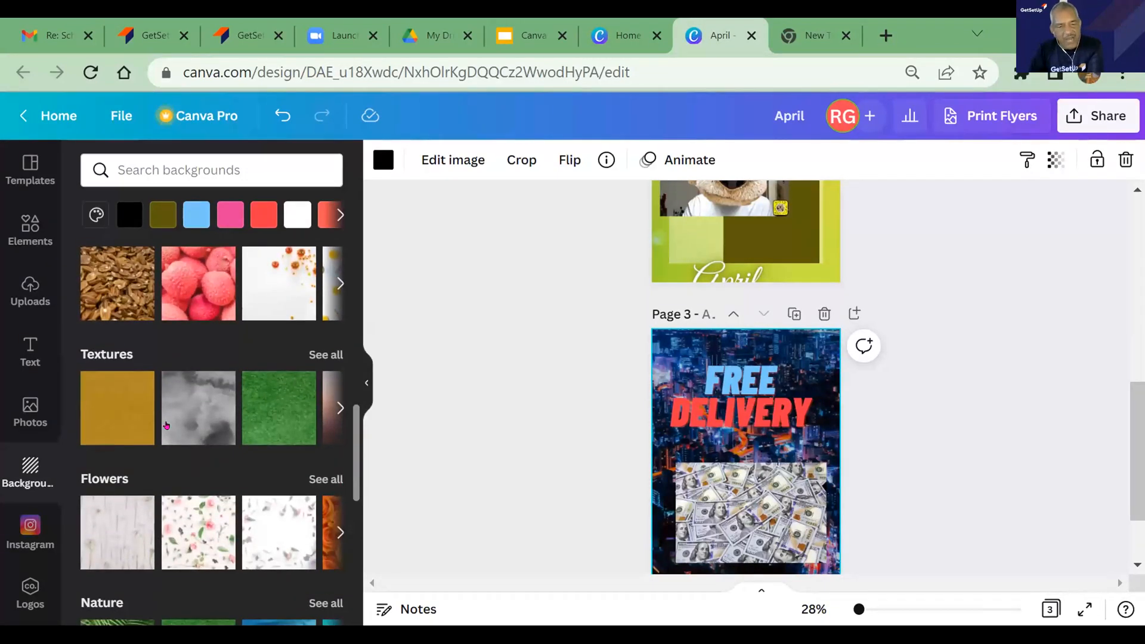
scroll(167, 426, "down", 5)
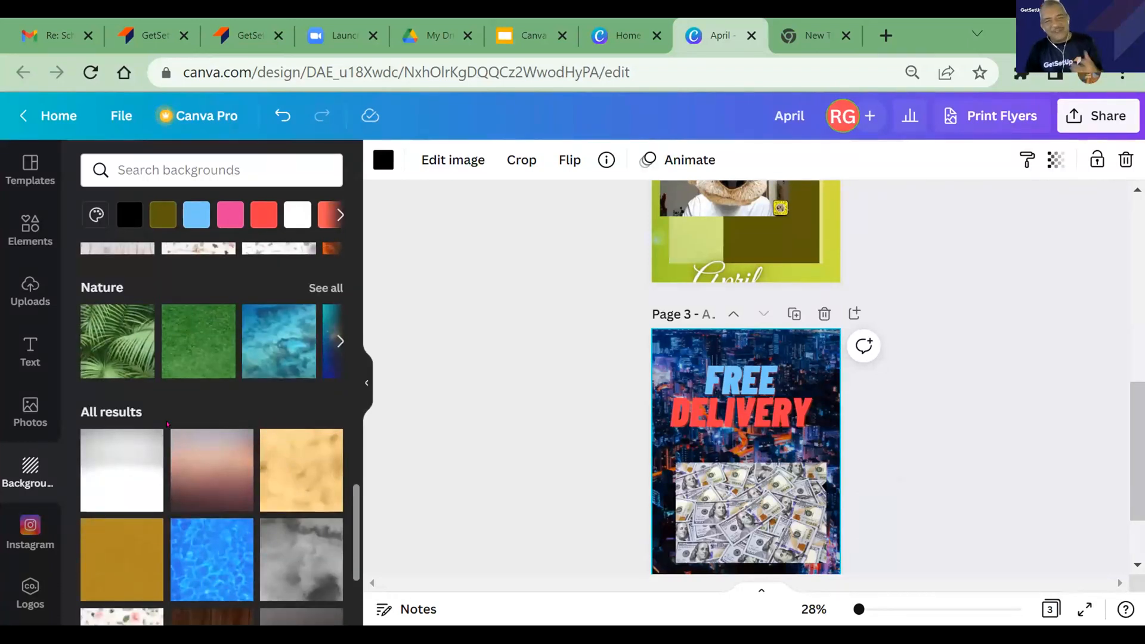
scroll(168, 424, "up", 5)
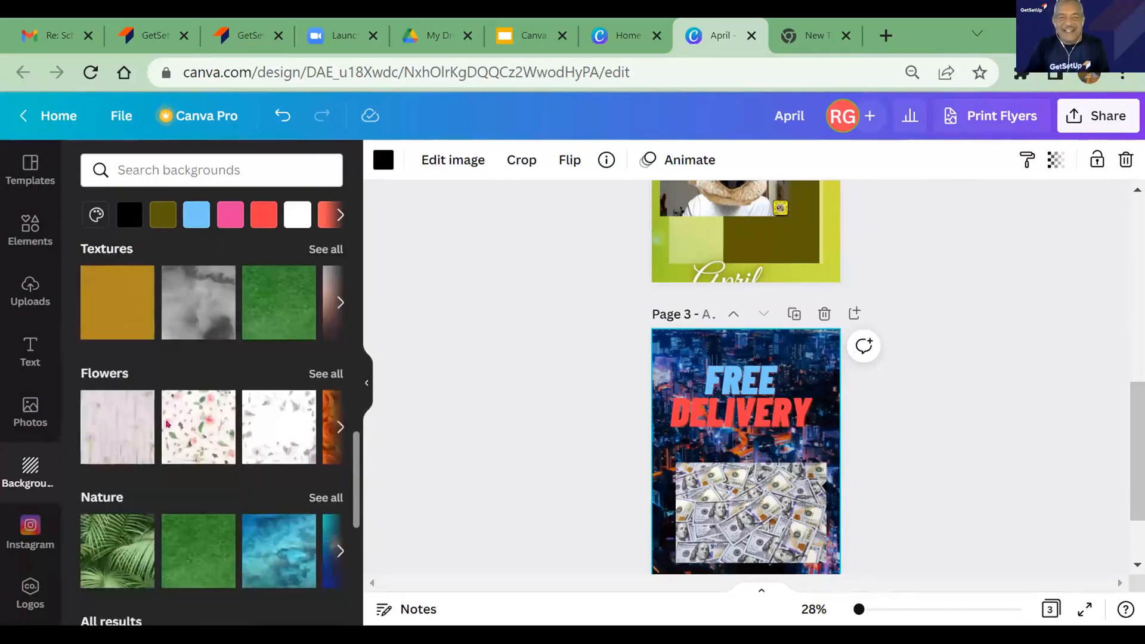
scroll(166, 425, "up", 2)
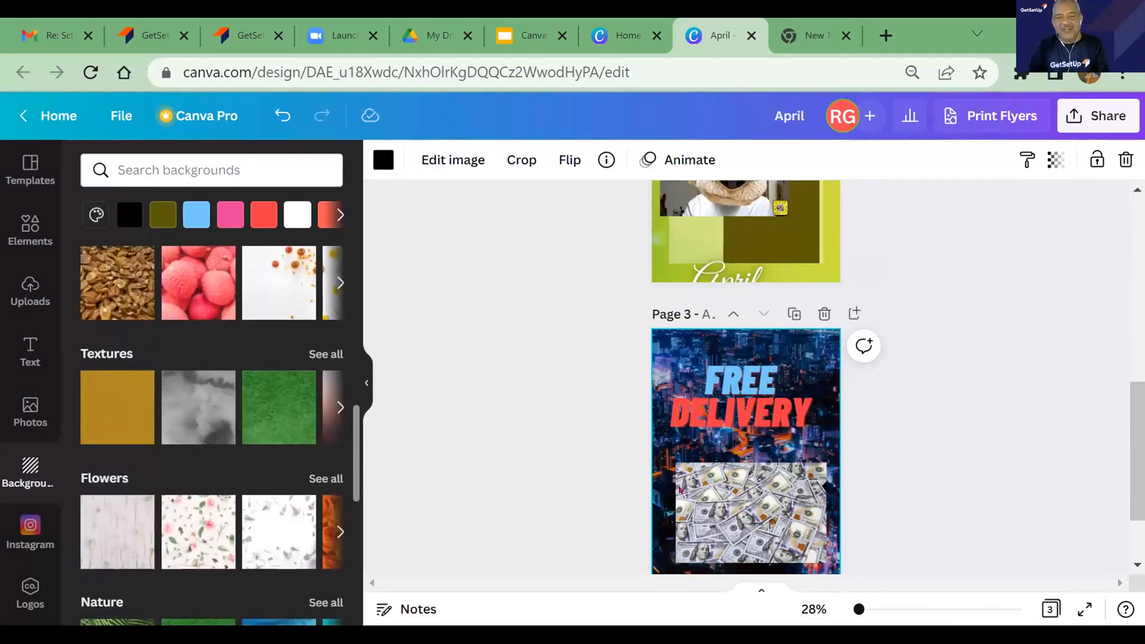
left_click(732, 498)
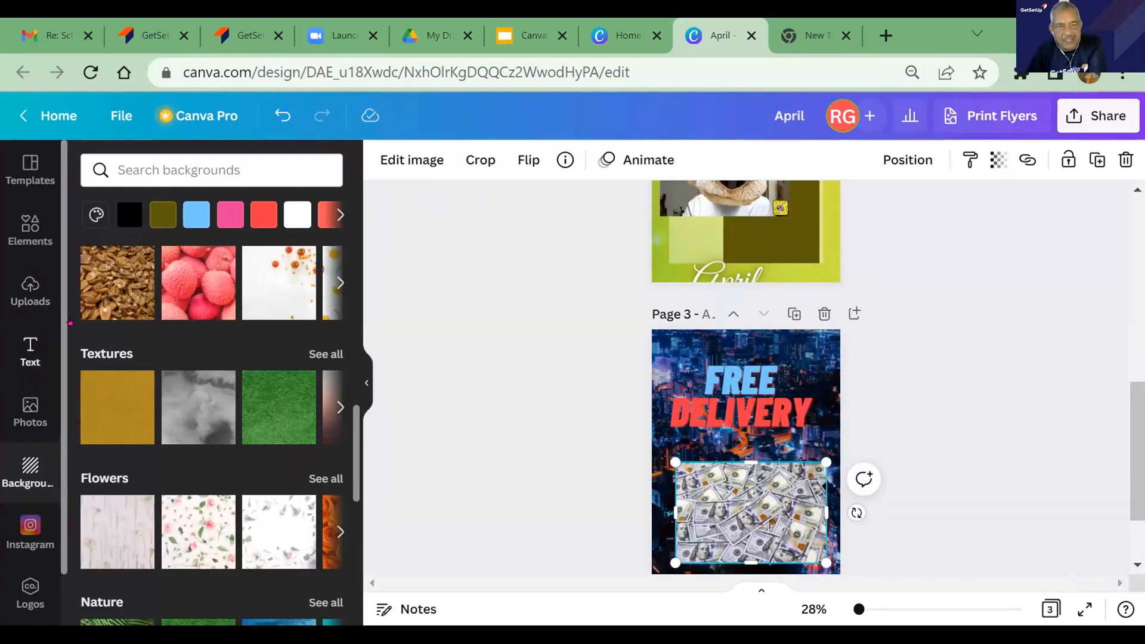
left_click(31, 349)
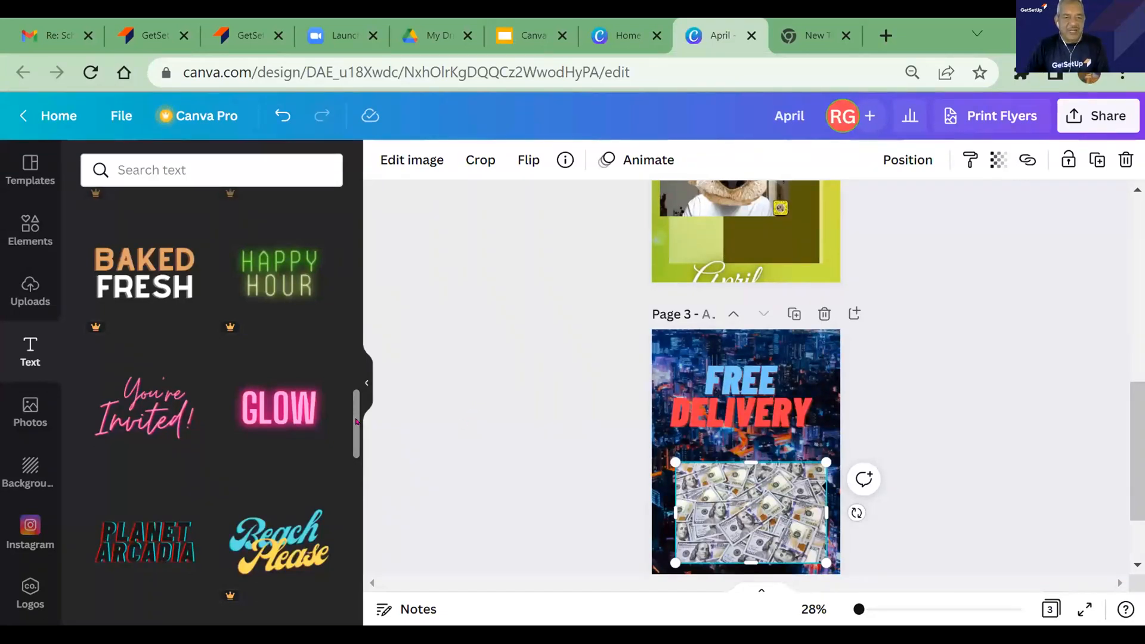
left_click_drag(356, 422, 356, 411)
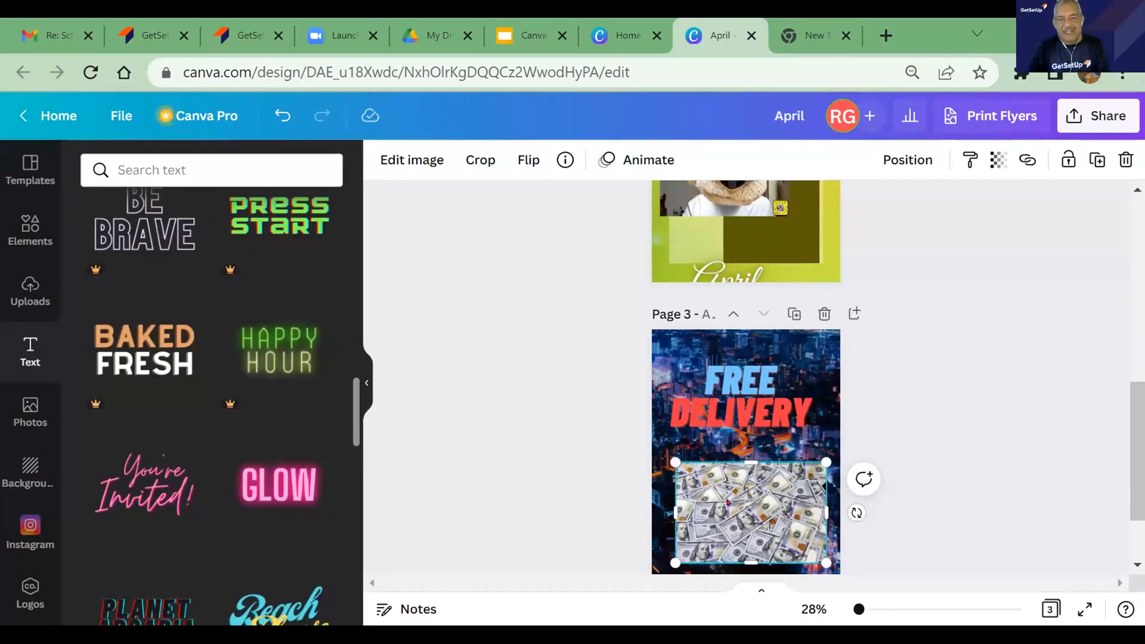
- Add a new page after page 3 and delete its black background
scroll(728, 503, "down", 2)
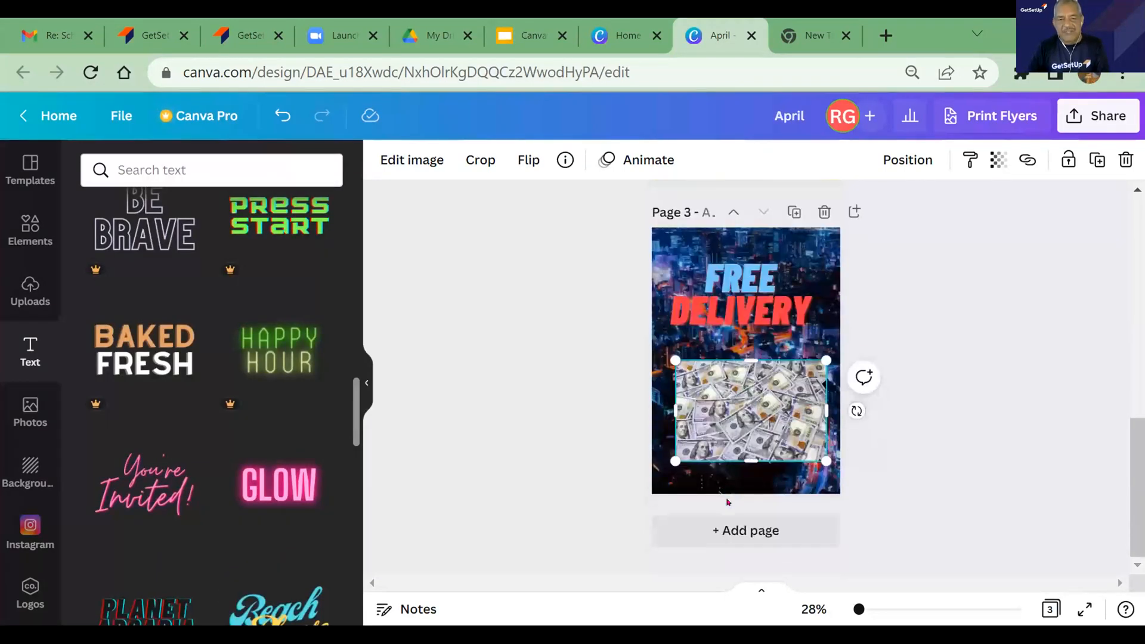
left_click(729, 530)
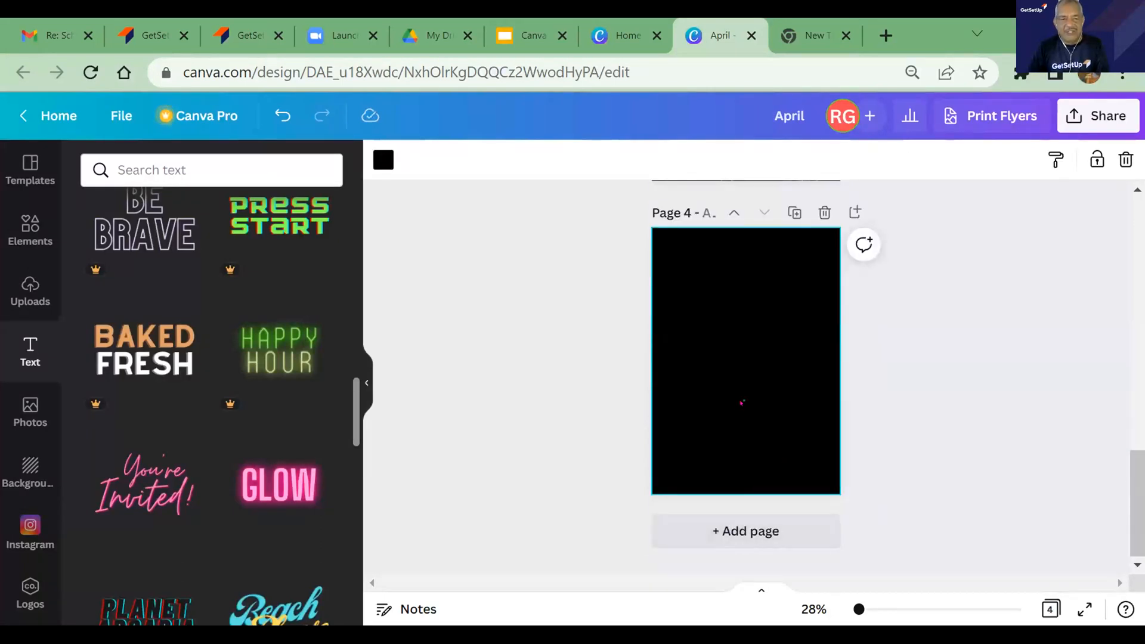
right_click(727, 368)
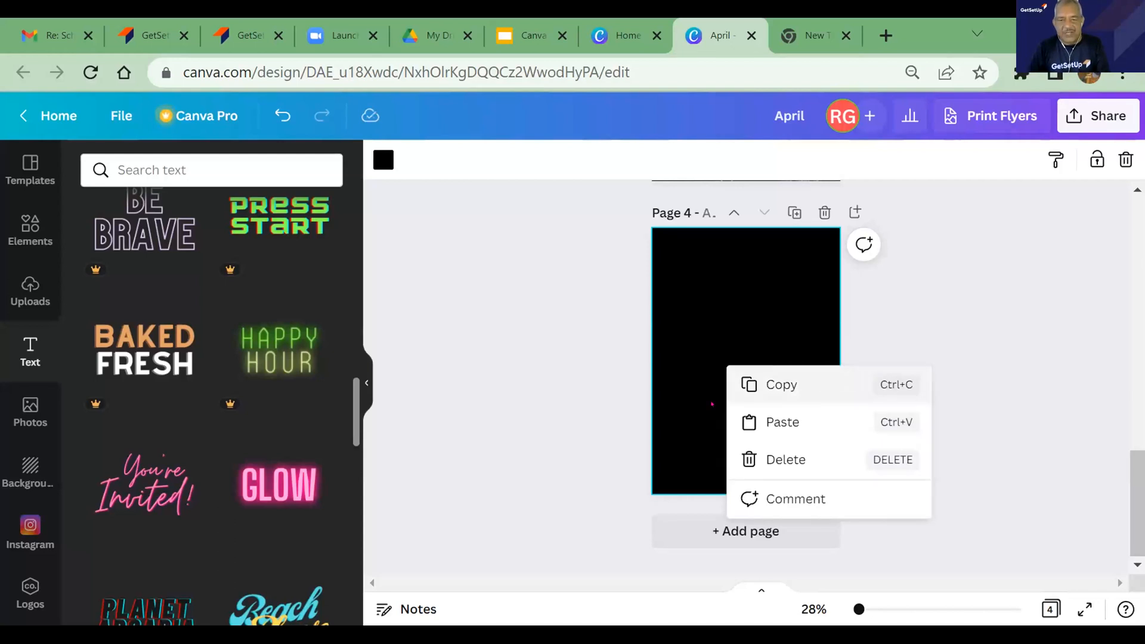
left_click(783, 456)
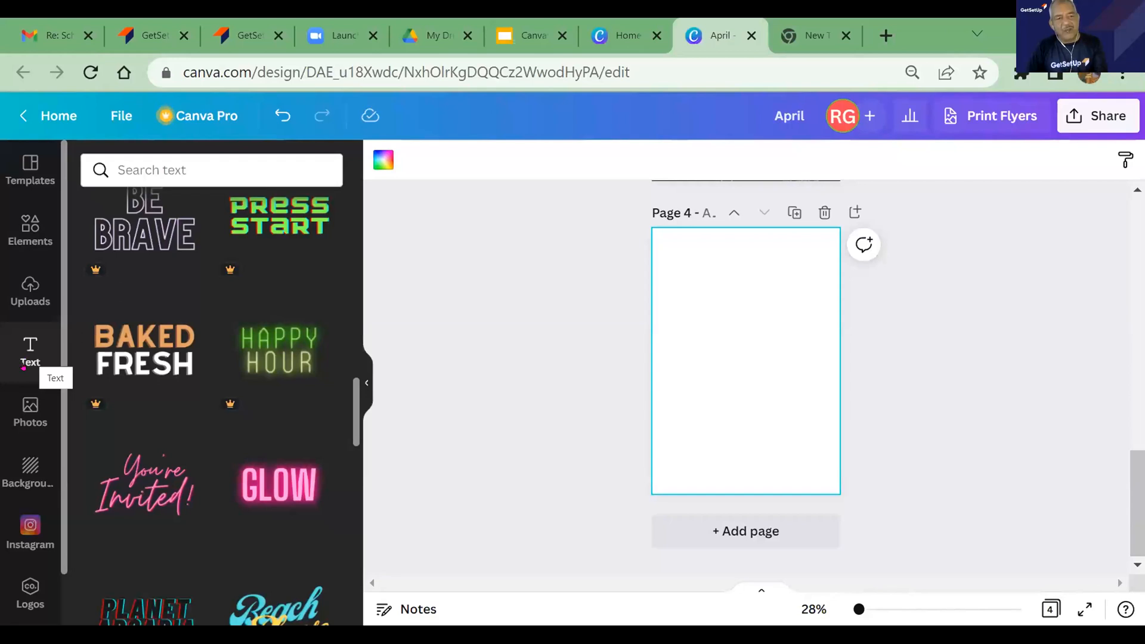
- Add the photo of fanned one-dollar bills from the Money results to page 4 and set its brightness to -24
left_click(30, 408)
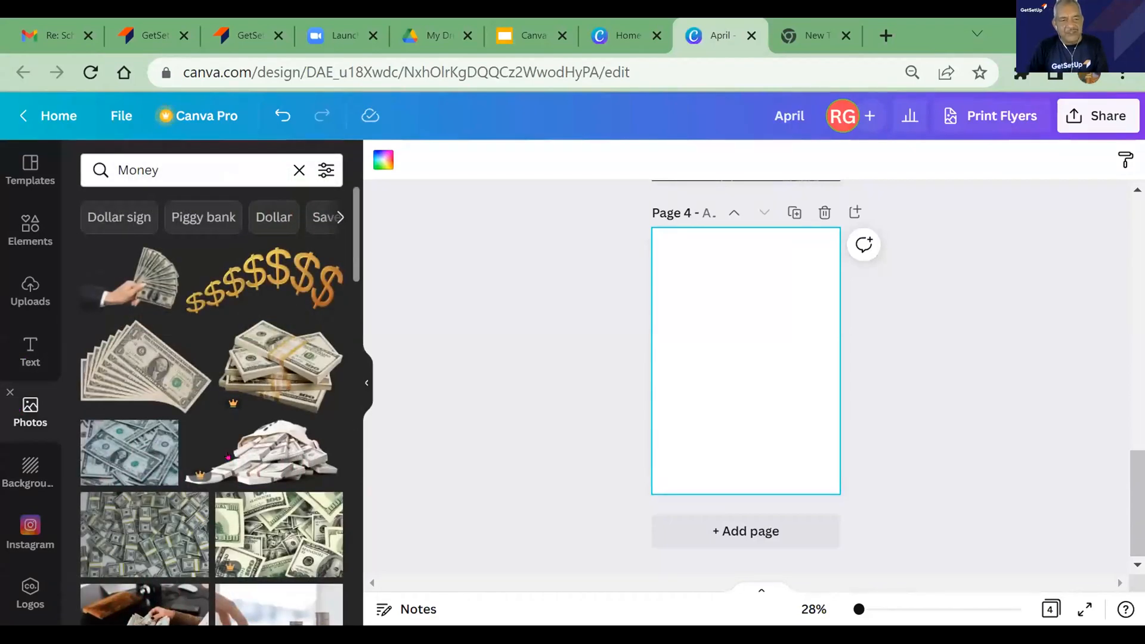
left_click(133, 384)
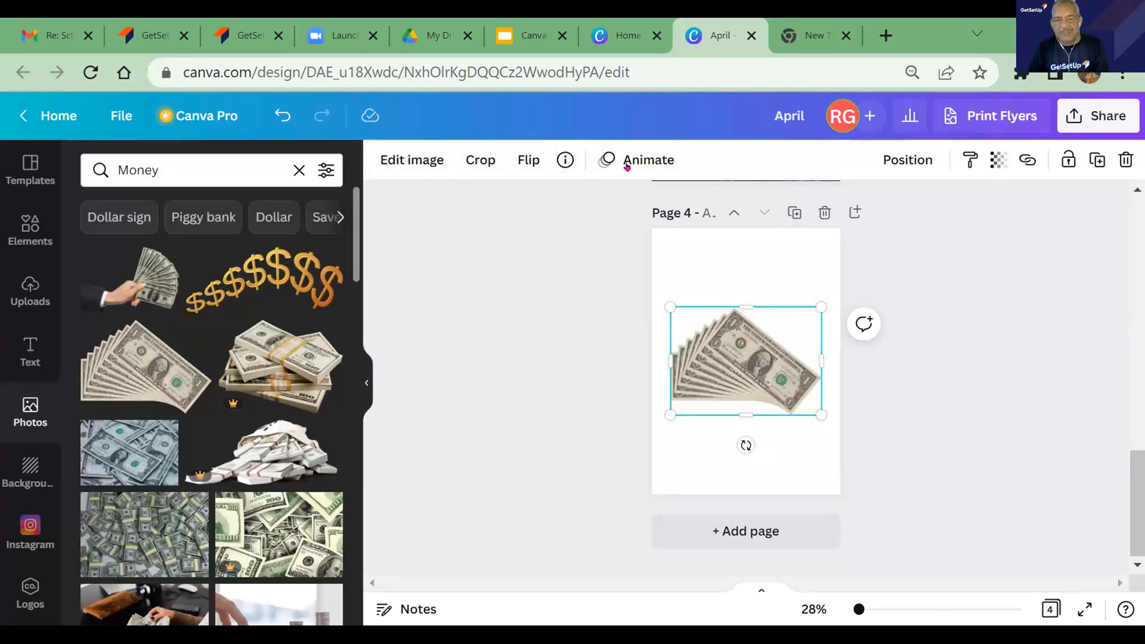
left_click(398, 162)
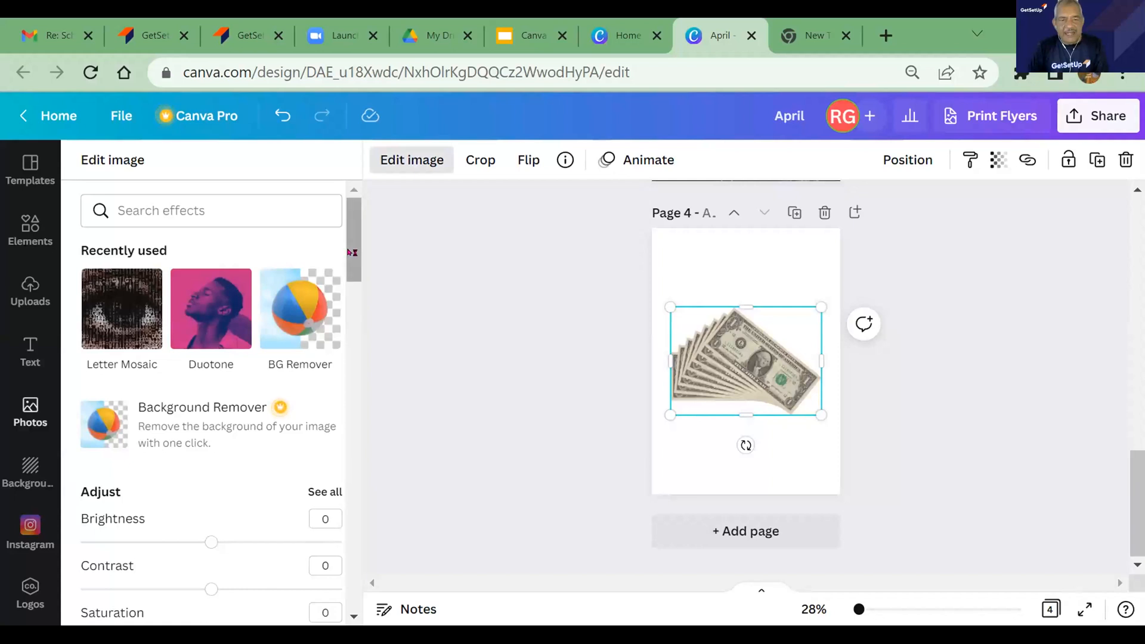
left_click_drag(352, 254, 347, 287)
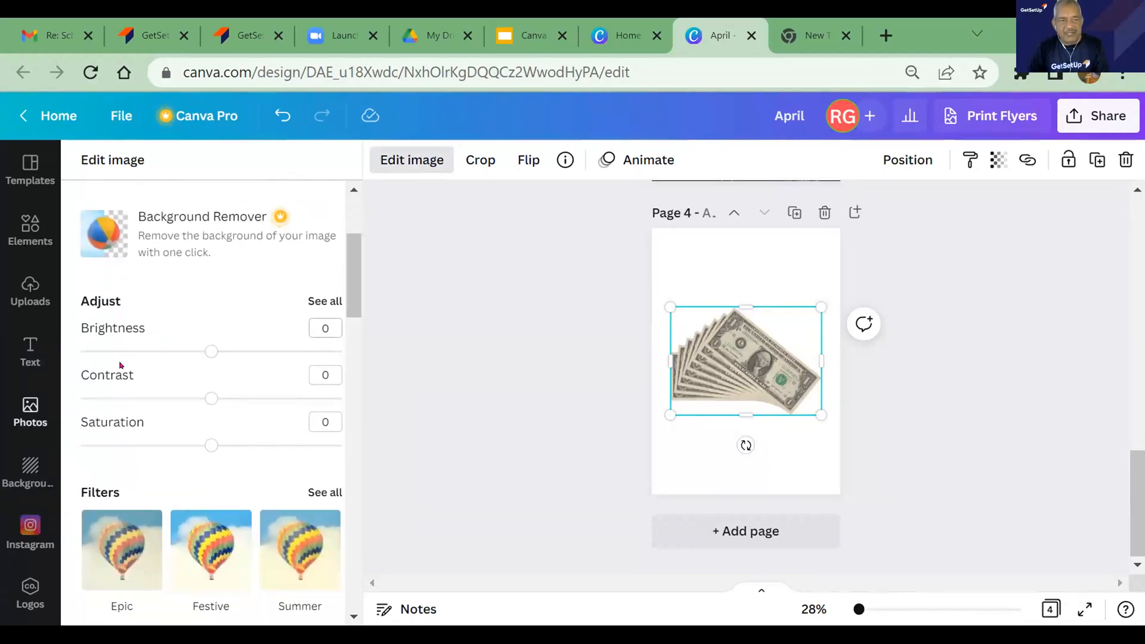
left_click_drag(207, 356, 179, 357)
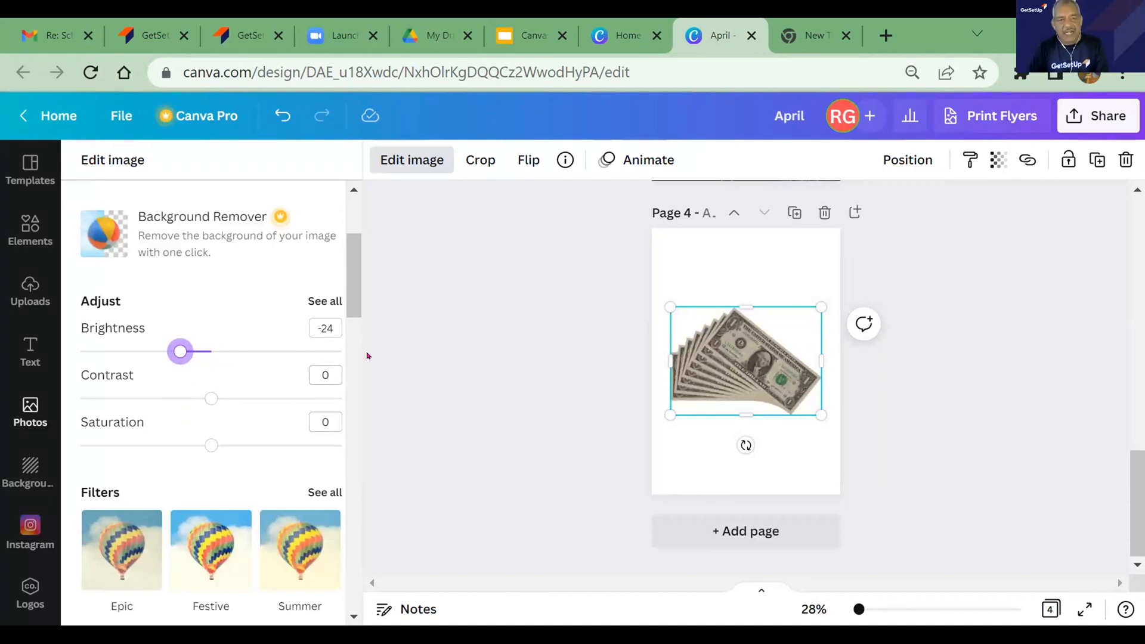
- Review the Adjust, Filters, Tools and Smartmockups options available for editing the dollar bills photo
scroll(359, 292, "down", 1)
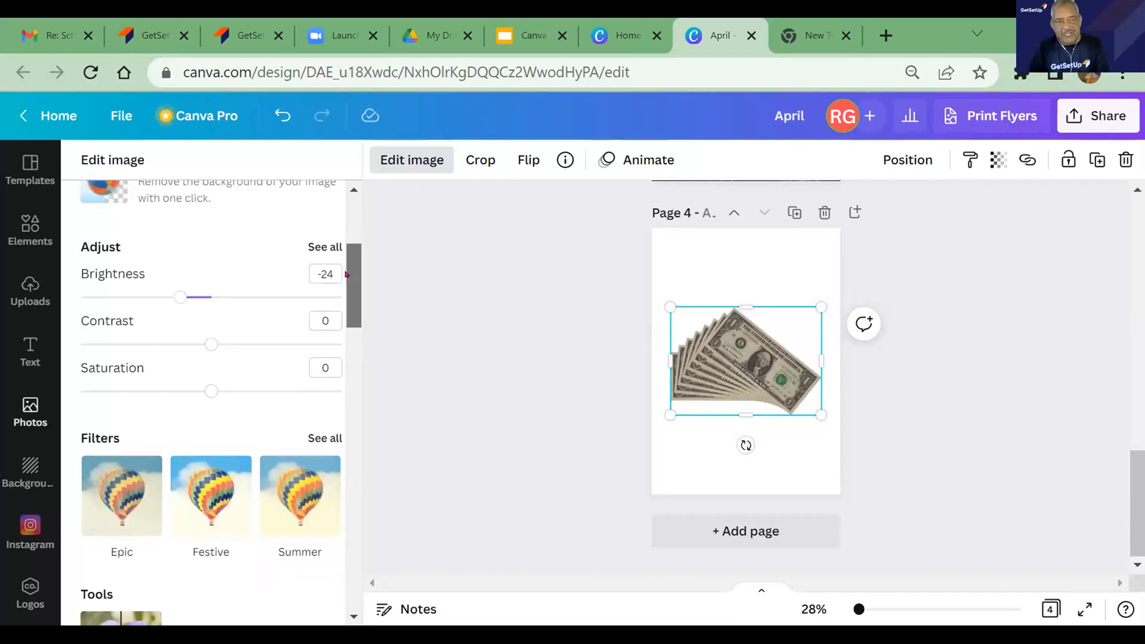
scroll(276, 281, "up", 2)
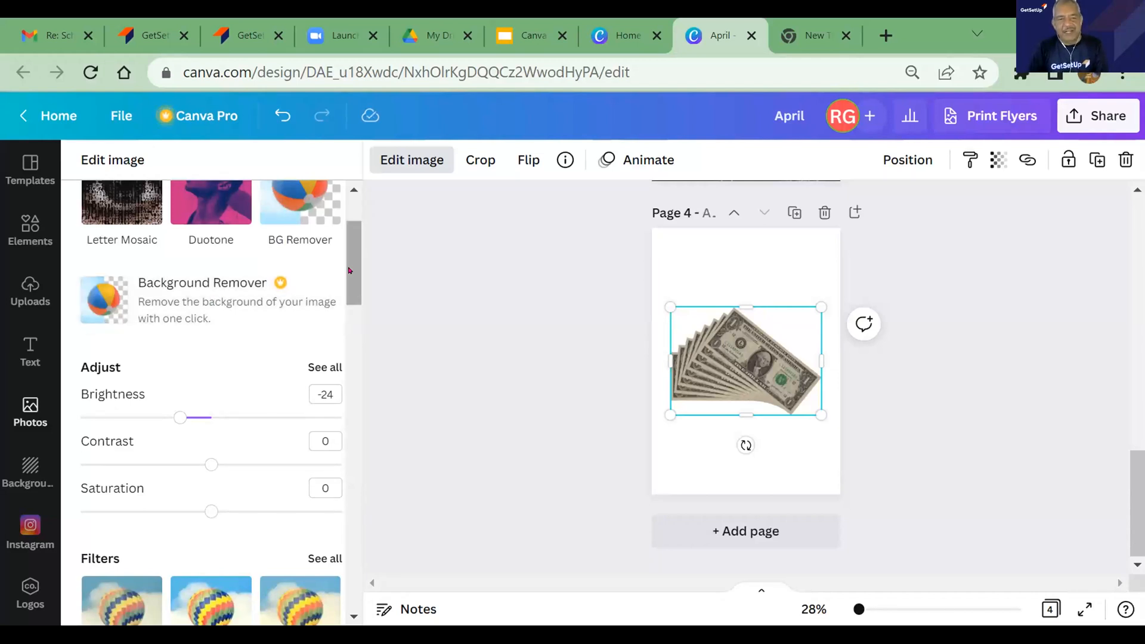
scroll(349, 270, "down", 6)
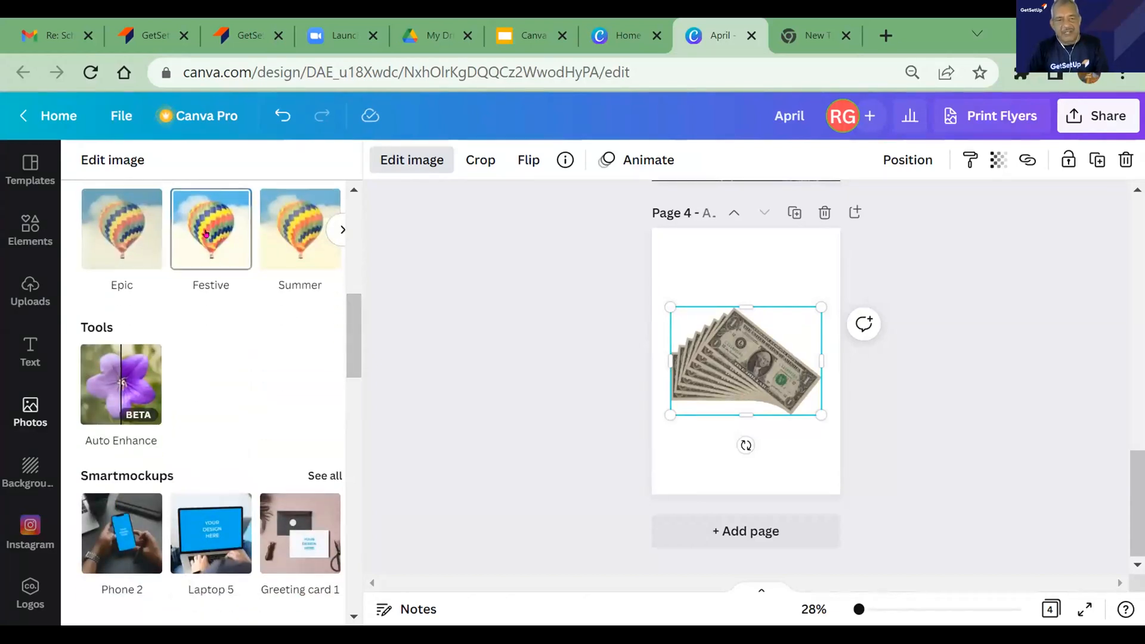
scroll(358, 337, "up", 2)
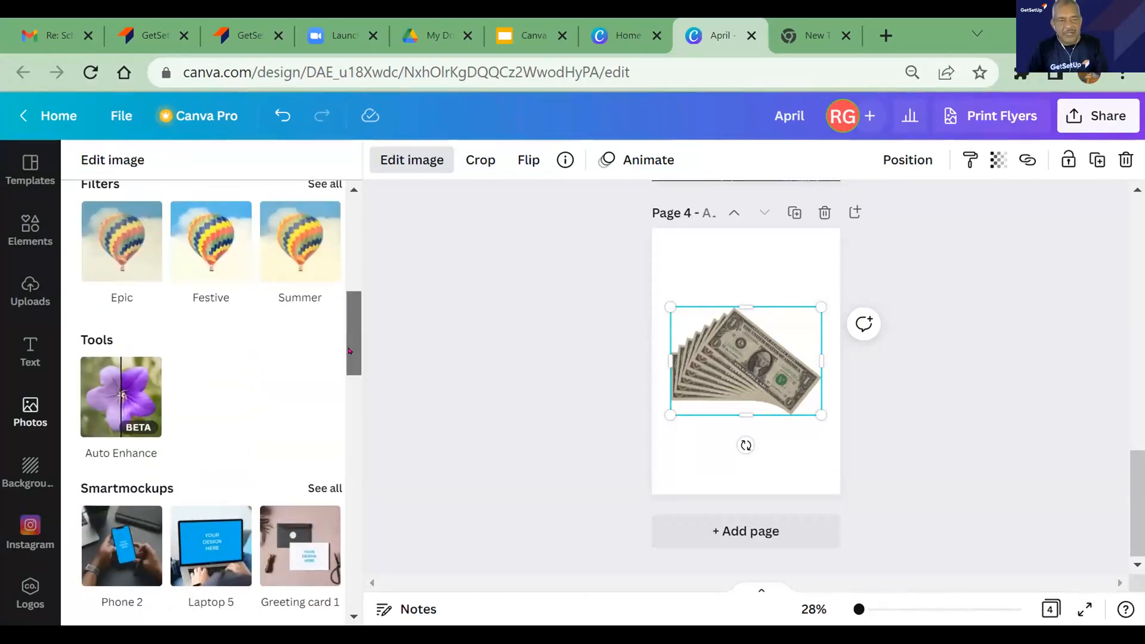
scroll(358, 337, "up", 1)
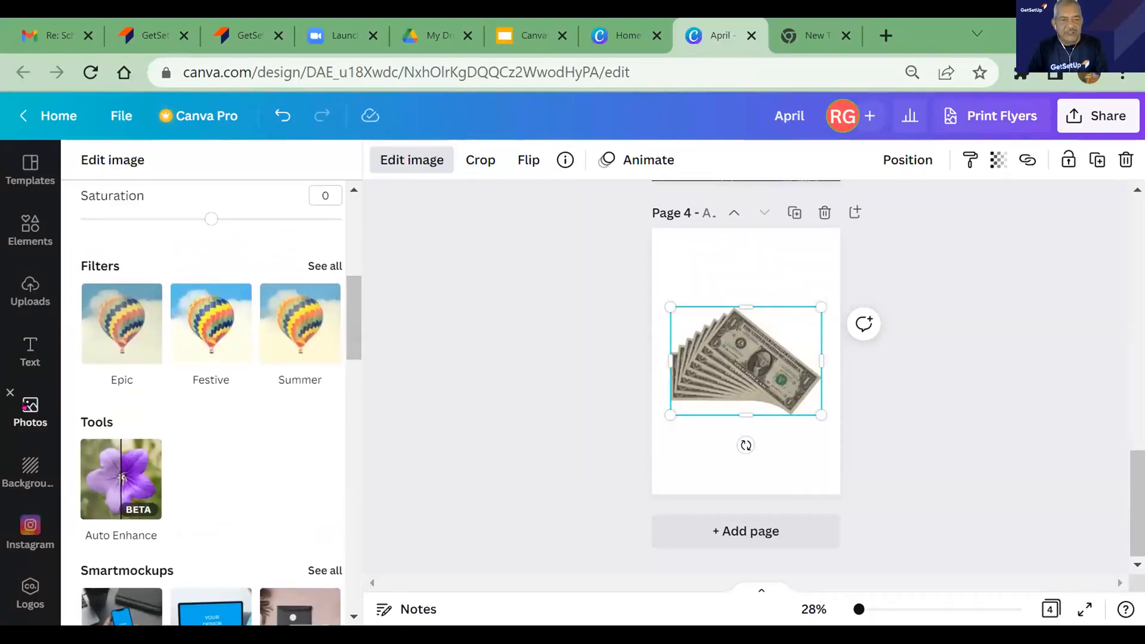
- Add the red and blue watercolour flowers from the Flowers photo category to page 4
left_click(25, 406)
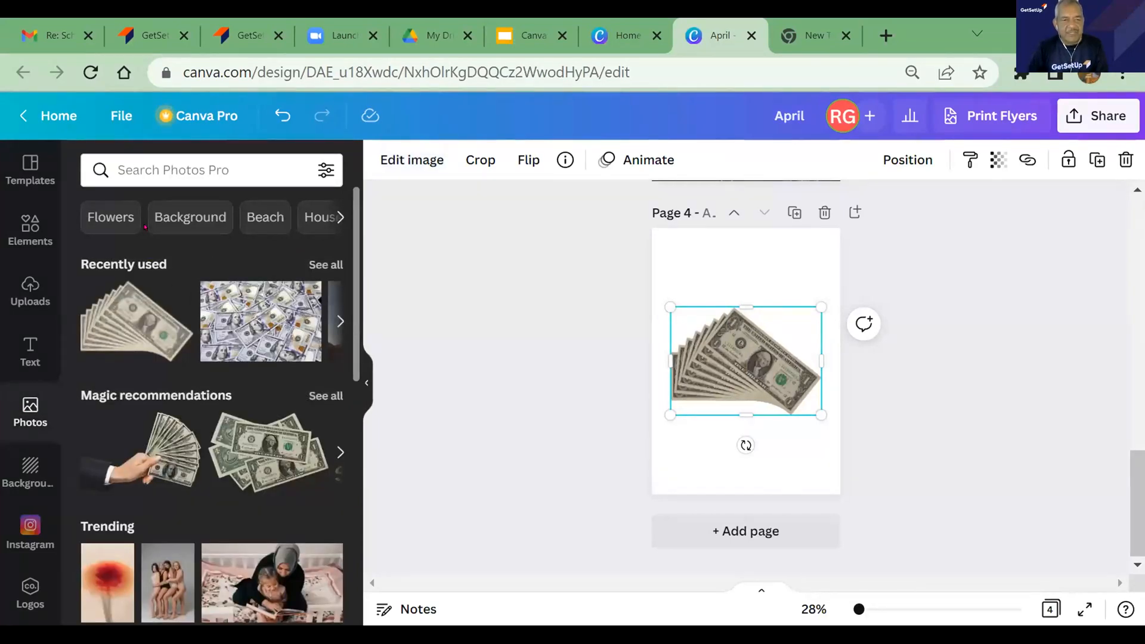
left_click(110, 217)
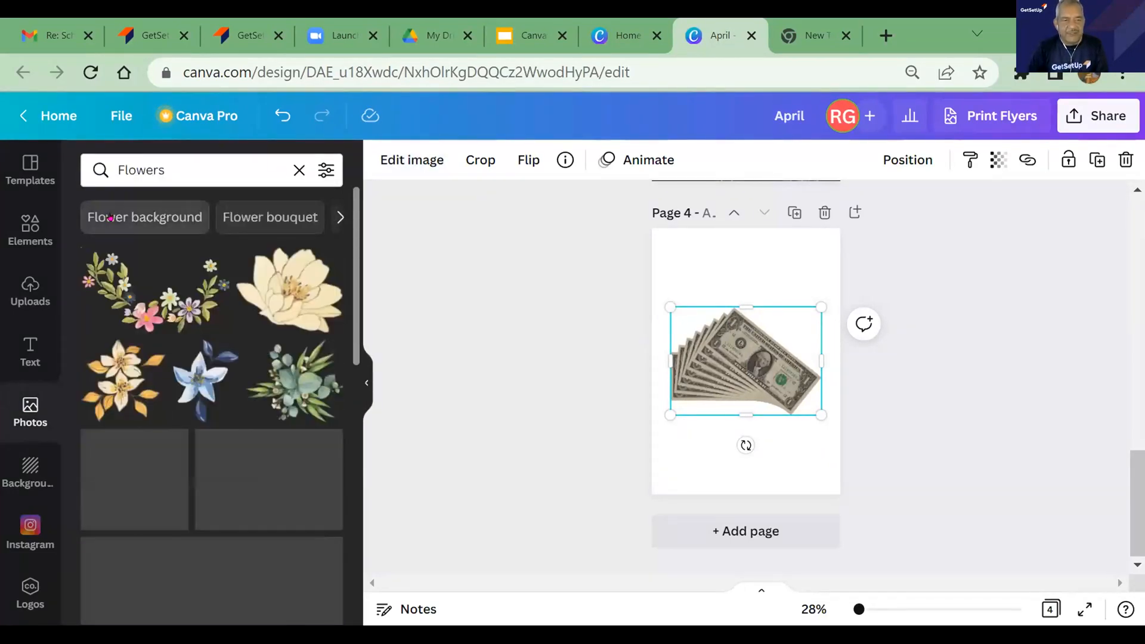
left_click(283, 481)
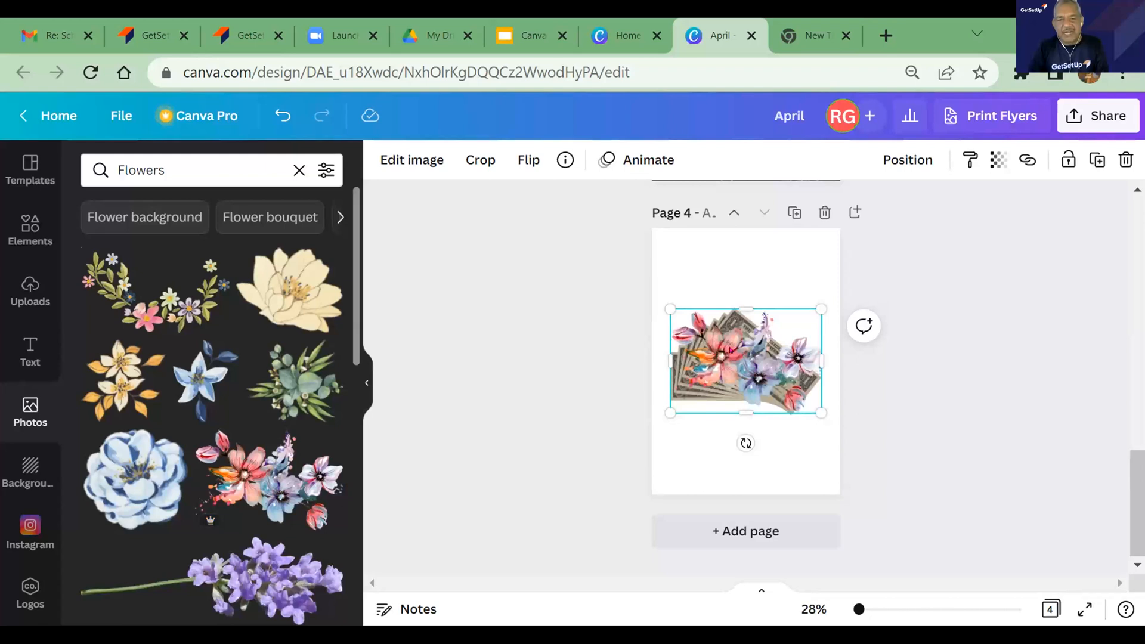
- Delete the dollar bills photo from page 4 and place the flowers image slightly above the page's middle
left_click_drag(730, 350, 742, 406)
left_click(738, 325)
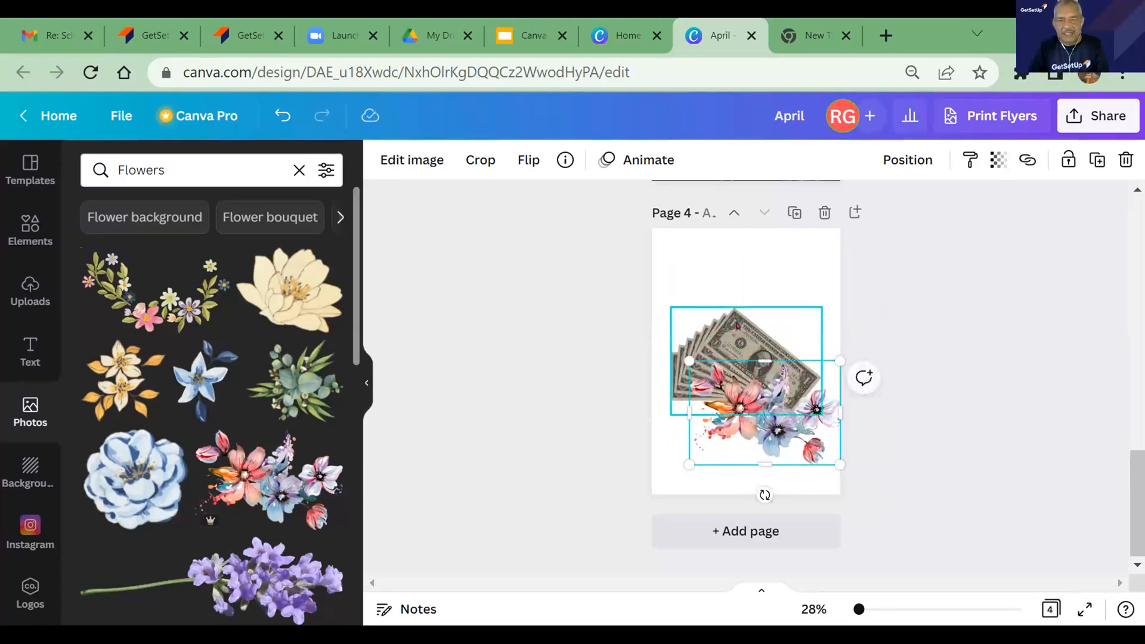
key("Delete")
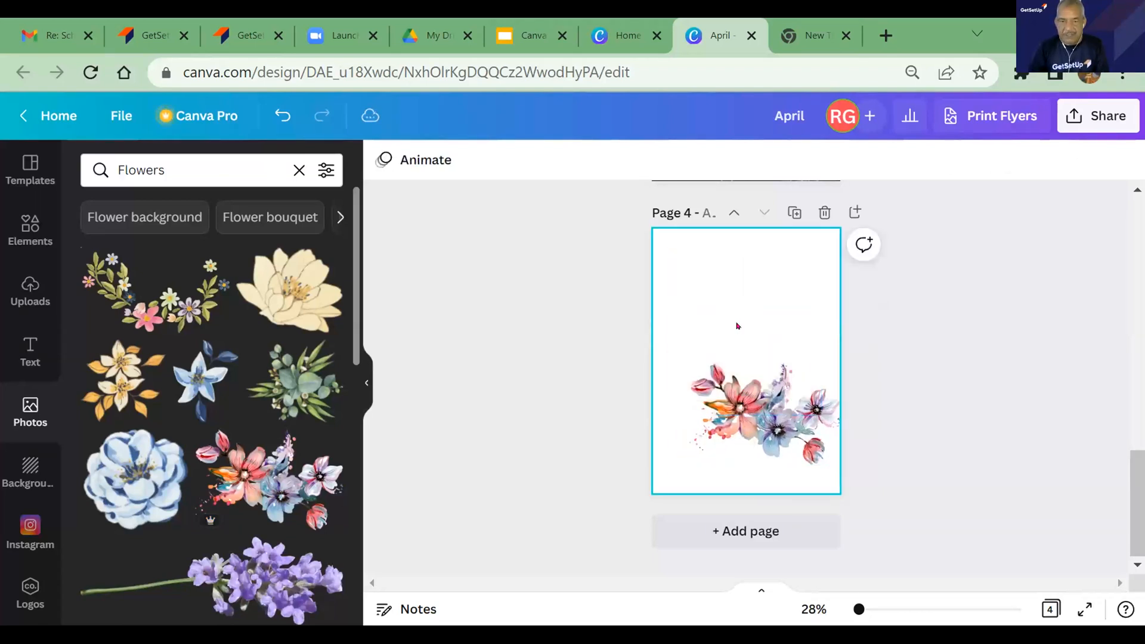
left_click_drag(740, 431, 727, 347)
left_click(545, 389)
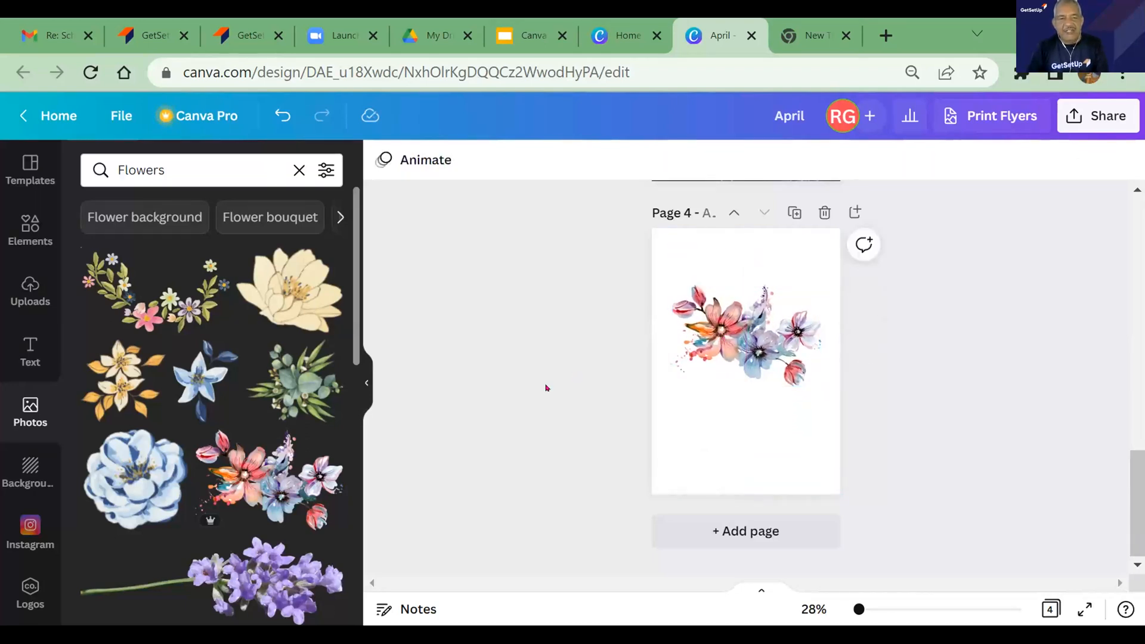
- Try the Letter Mosaic effect's Matrix and Colorize styles on the flowers image, then set the effect back to None
left_click(710, 346)
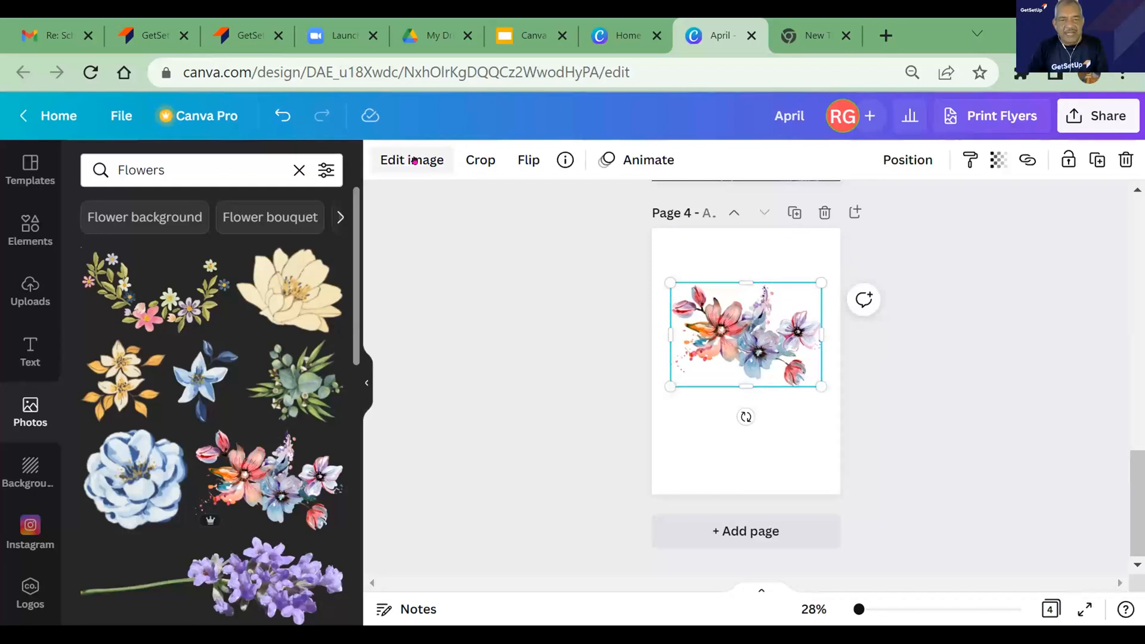
left_click(414, 161)
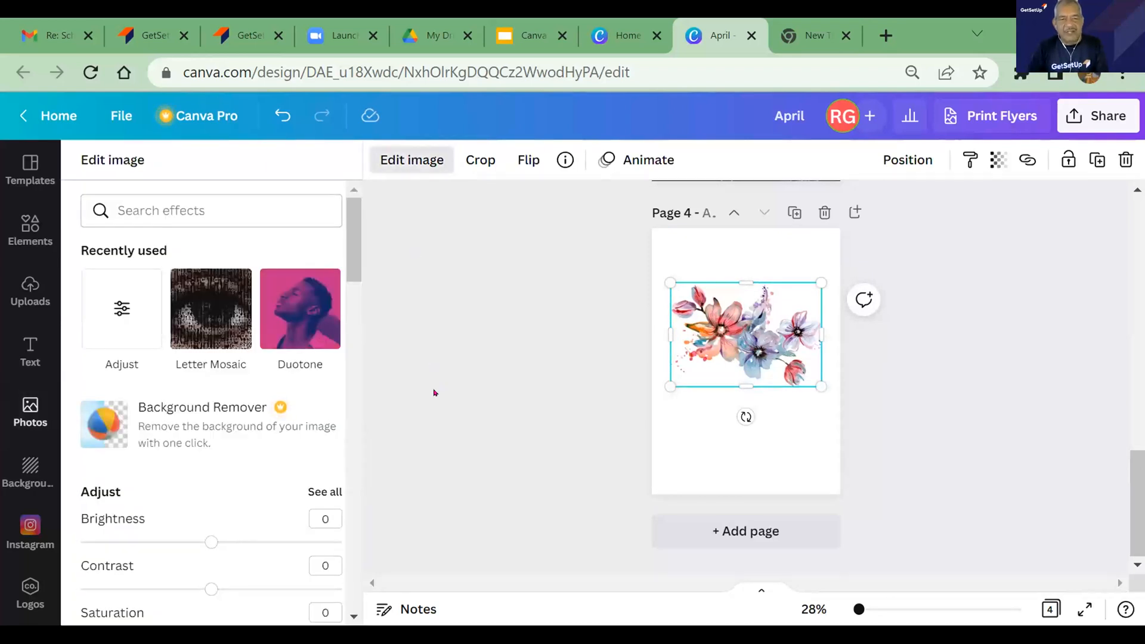
left_click(210, 310)
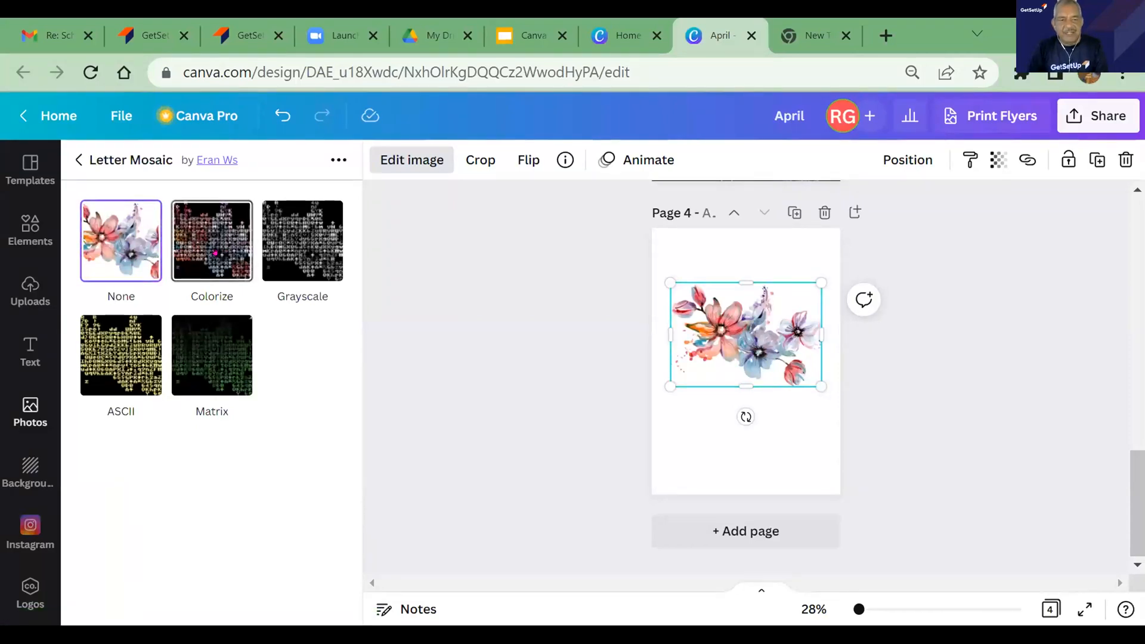
left_click(197, 363)
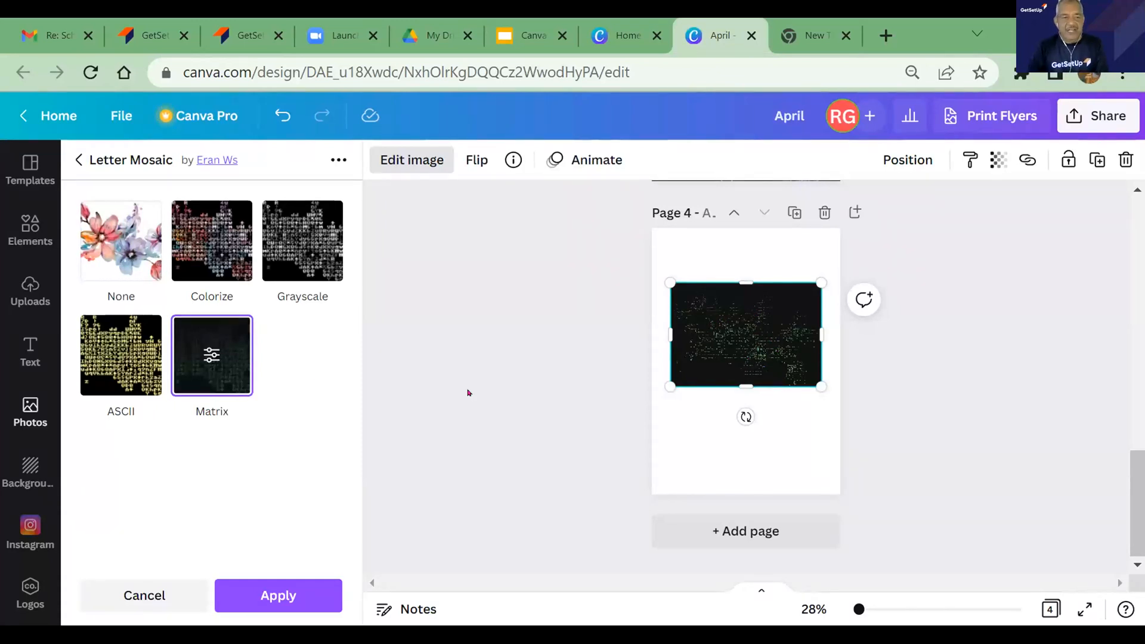
left_click(216, 281)
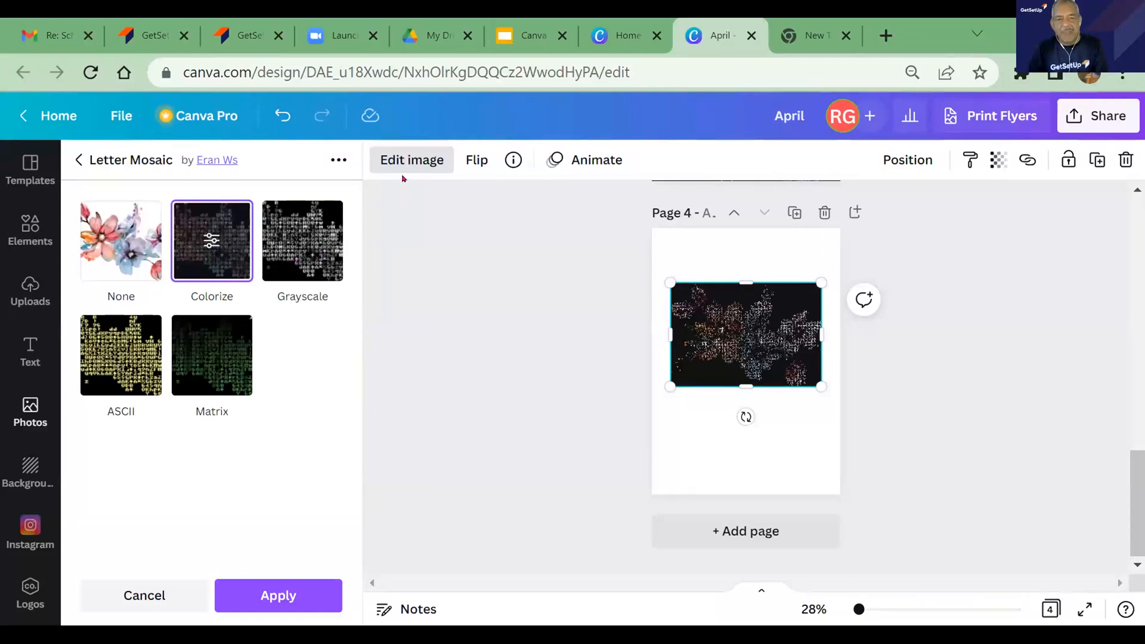
left_click(133, 236)
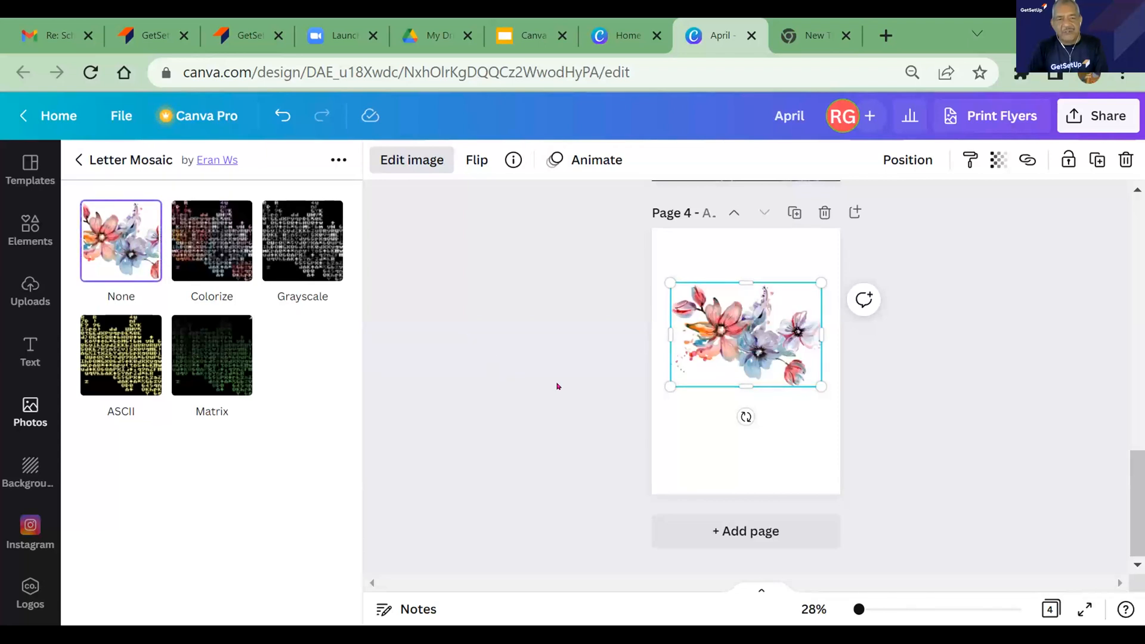
- Flip the flowers image on page 4 horizontally and vertically, and leave the Letter Mosaic effect settings
left_click(473, 164)
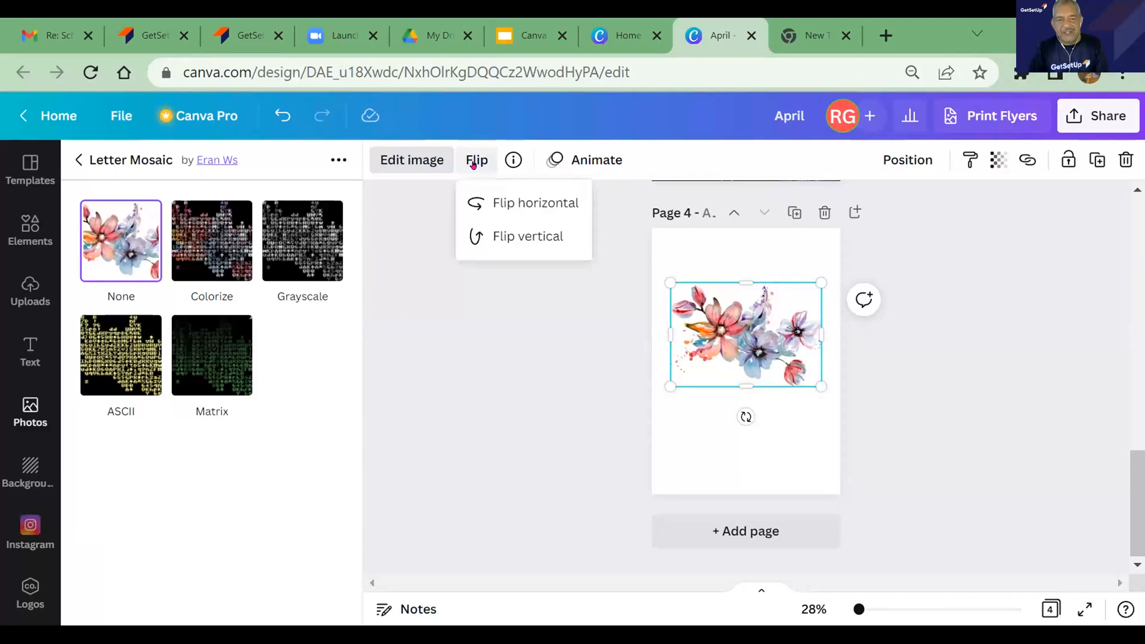
left_click(480, 209)
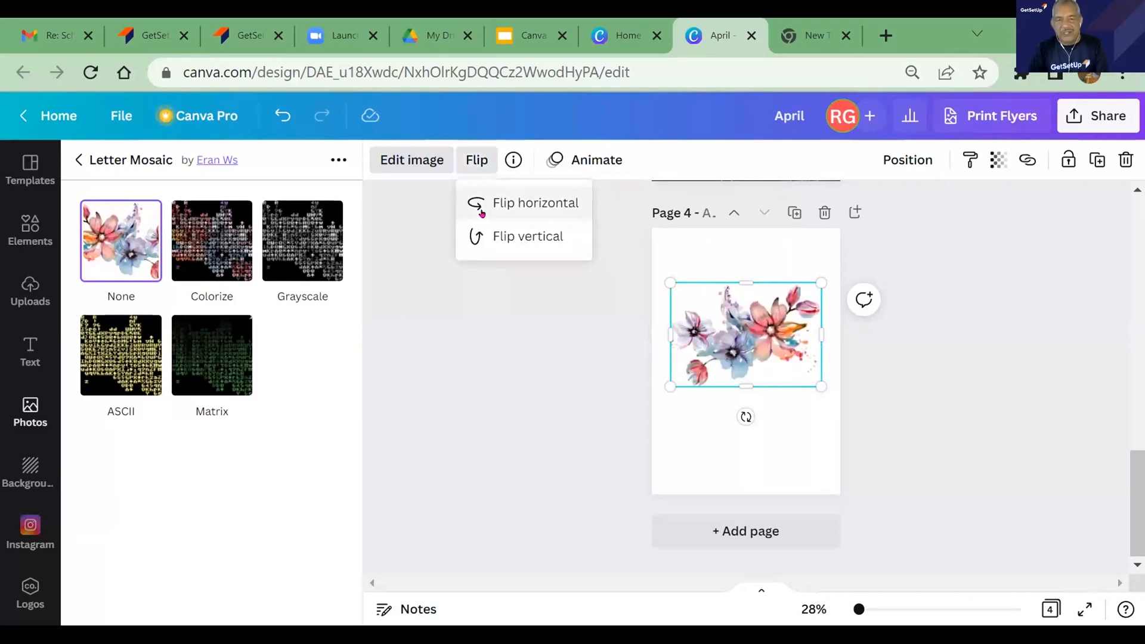
left_click(482, 240)
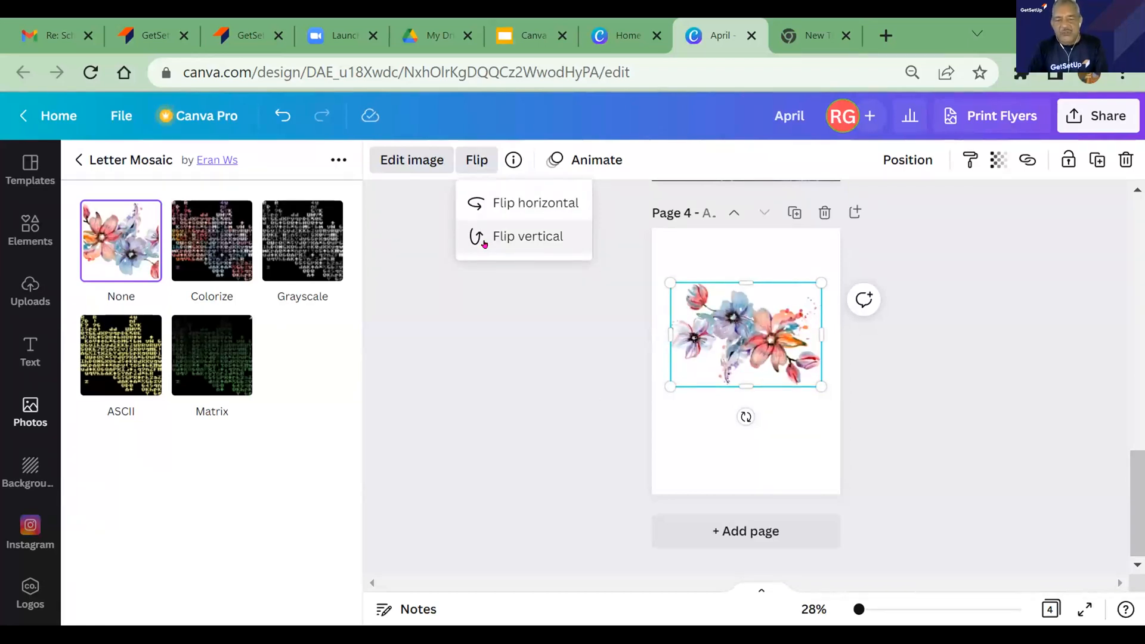
left_click(426, 321)
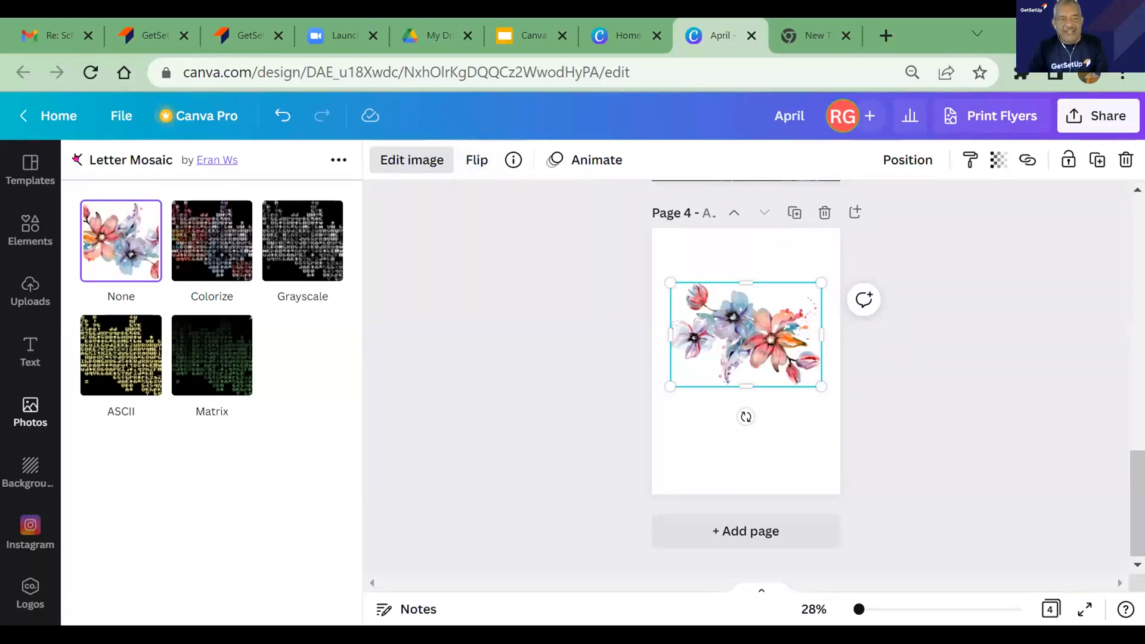
left_click(78, 159)
- Review the photo animations available for the flowers image, previewing Photo Zoom and the Exaggerate group's Pop without applying any
scroll(469, 282, "up", 4)
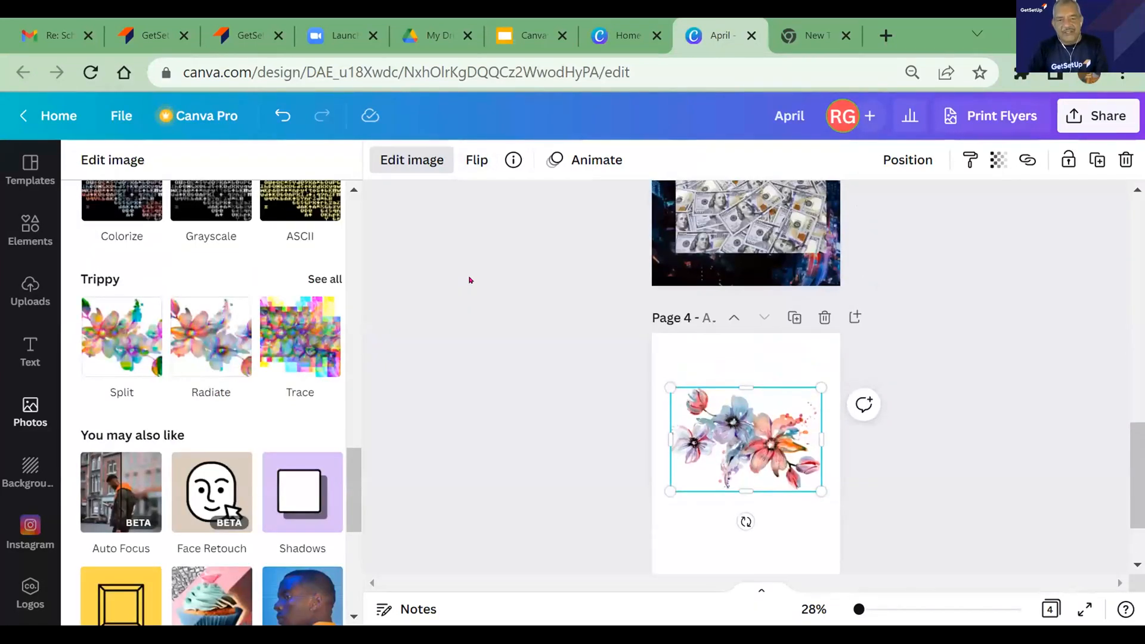
scroll(470, 281, "up", 2)
scroll(470, 280, "down", 2)
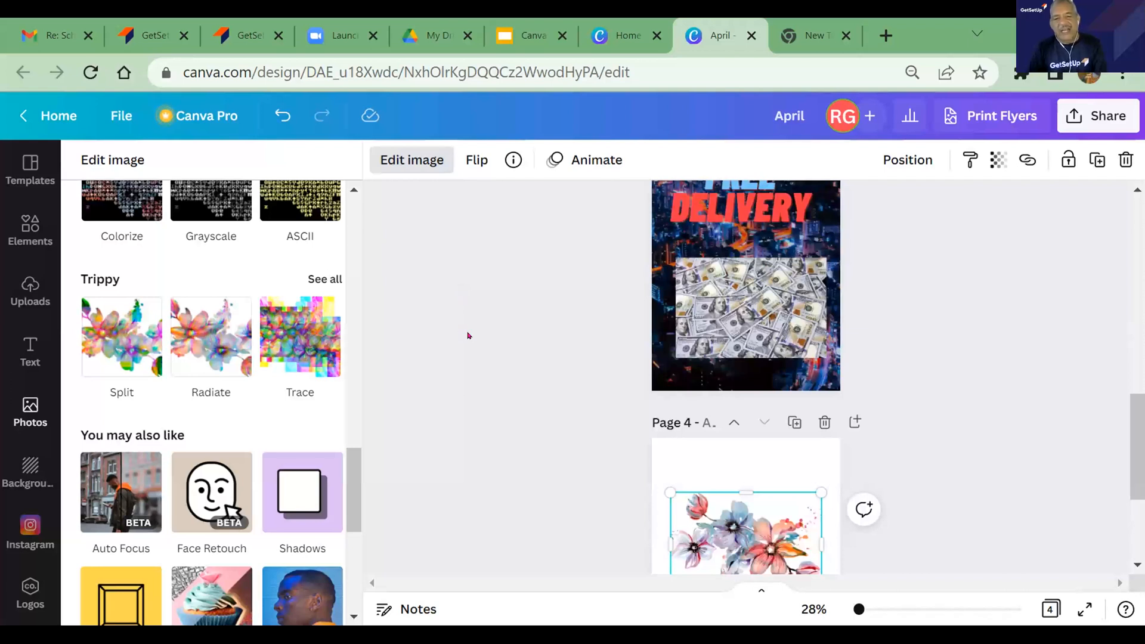
scroll(469, 331, "down", 2)
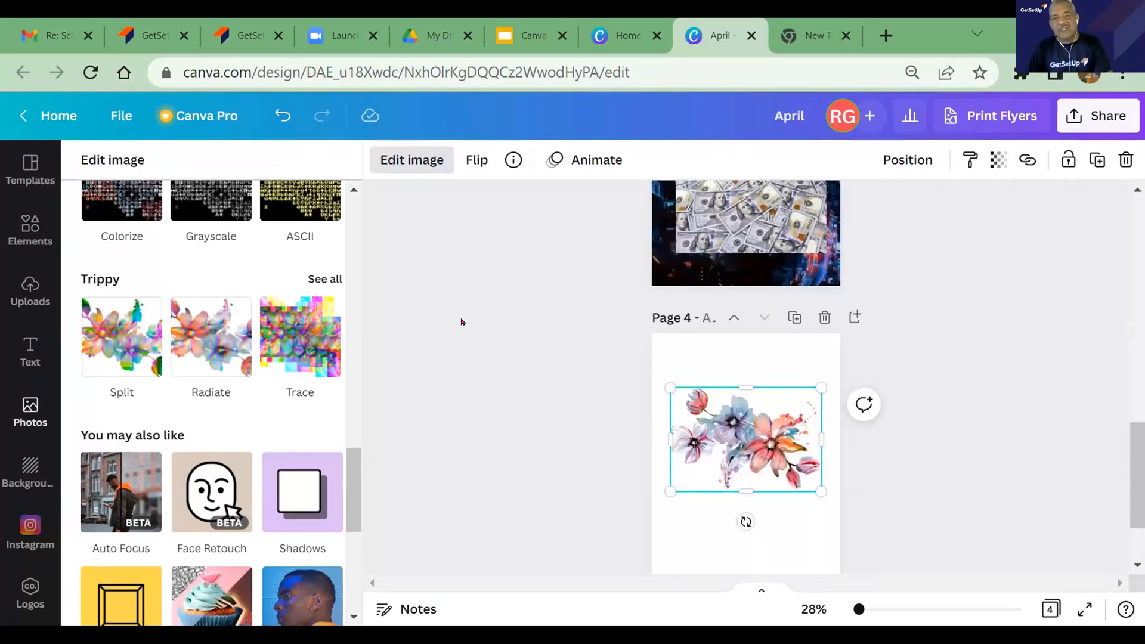
left_click(591, 159)
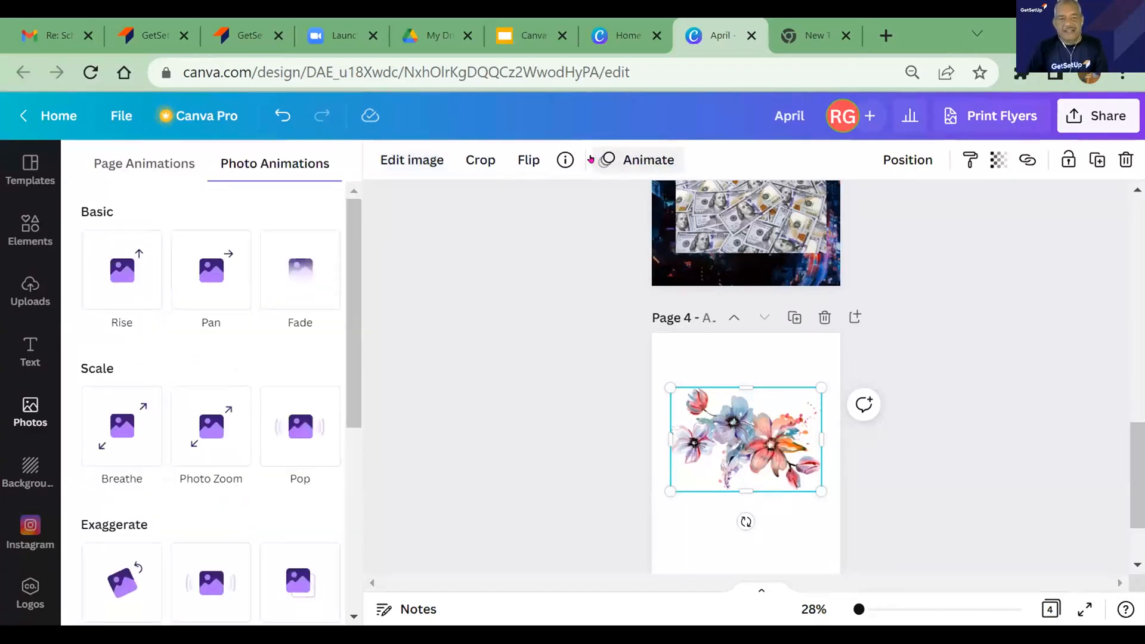
left_click(634, 160)
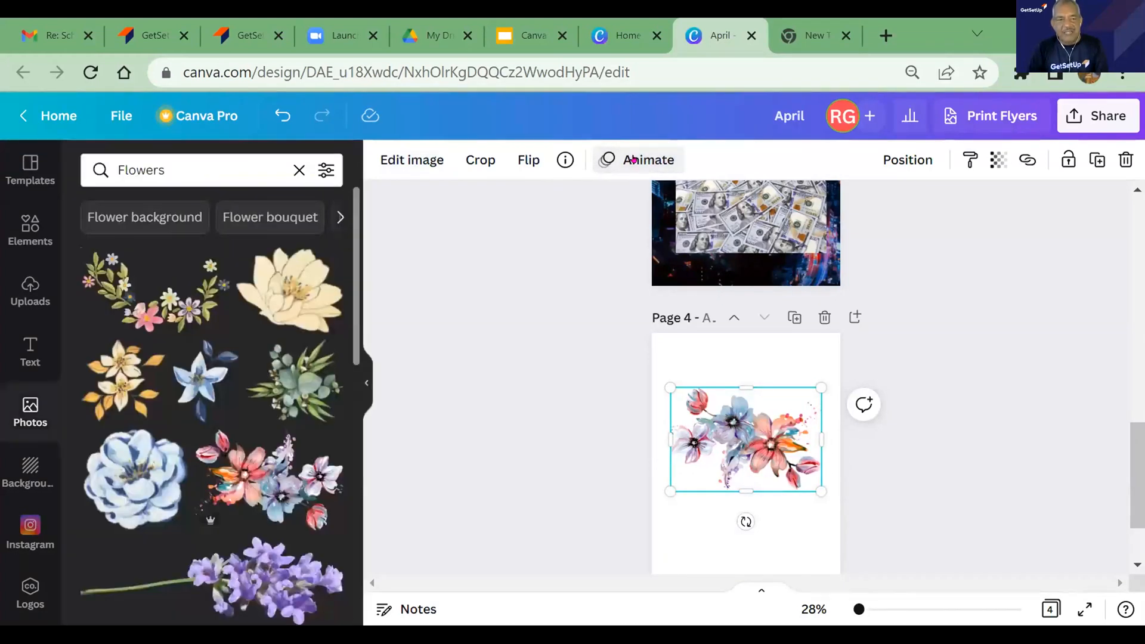
left_click(634, 160)
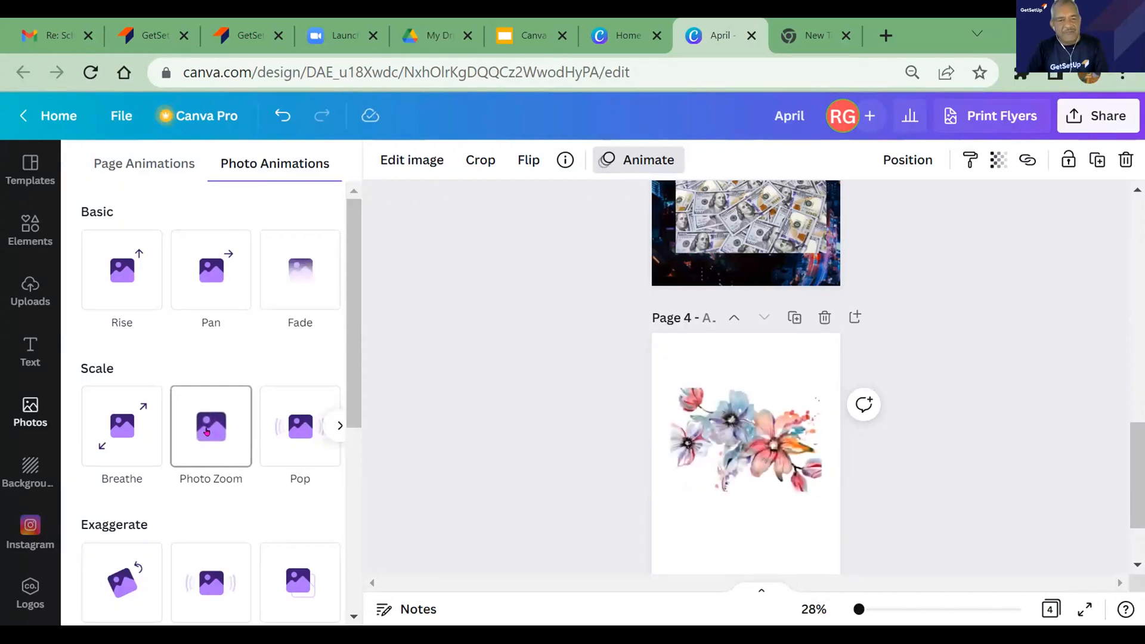
scroll(207, 432, "down", 2)
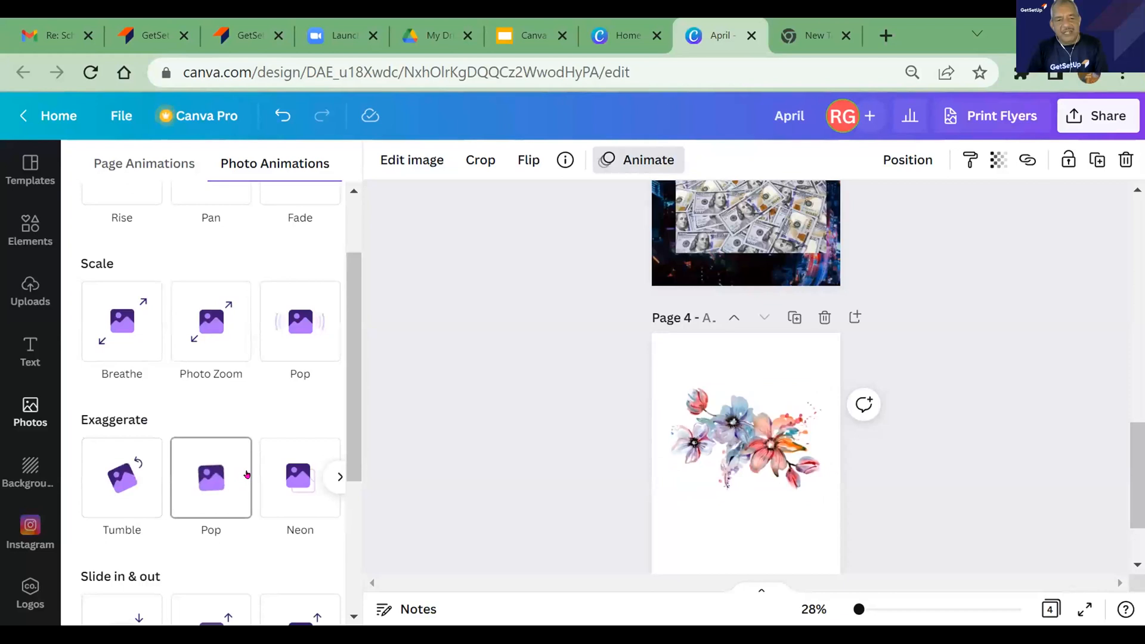
scroll(356, 446, "down", 2)
scroll(356, 446, "down", 3)
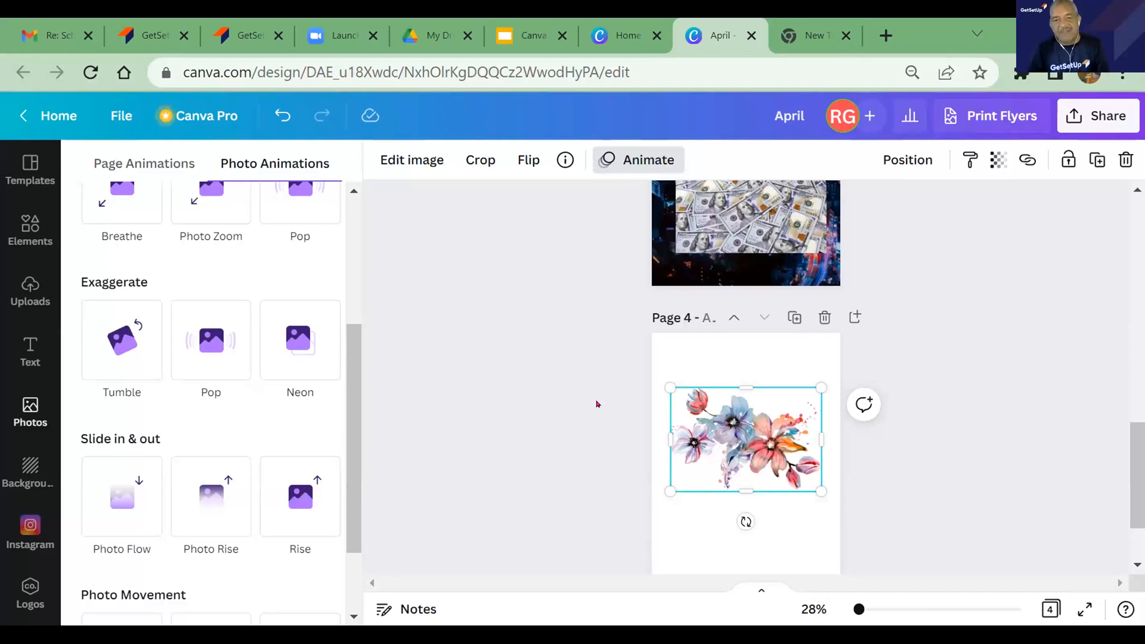
left_click_drag(352, 447, 366, 333)
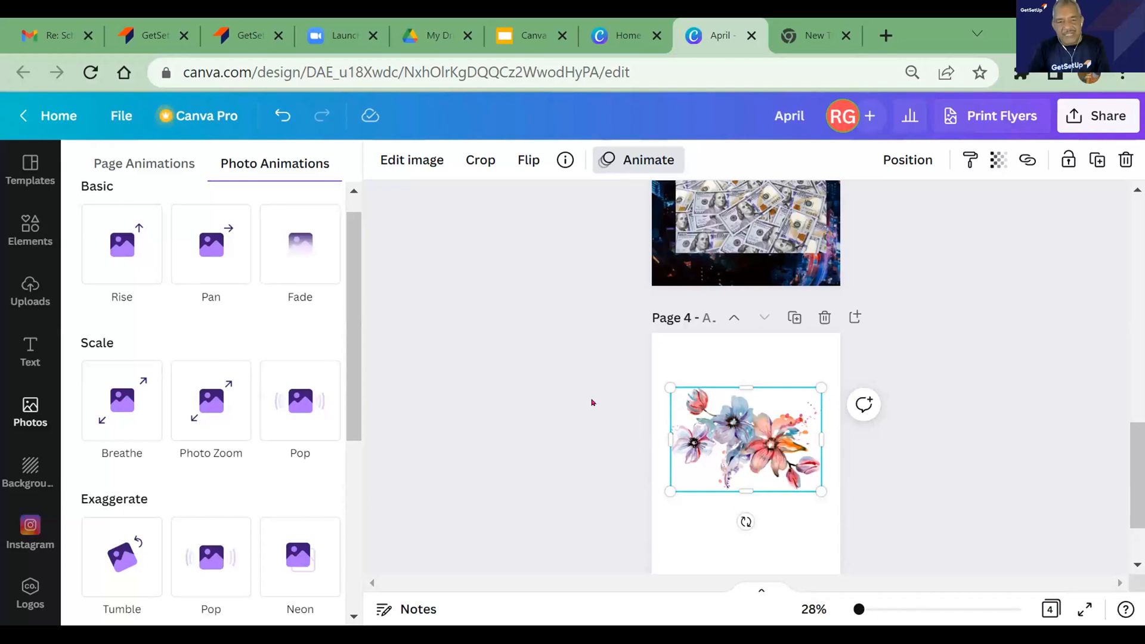
- Try cropping the flowers image from its lower-left corner, show the Flower background photos, and finish the crop
left_click(471, 164)
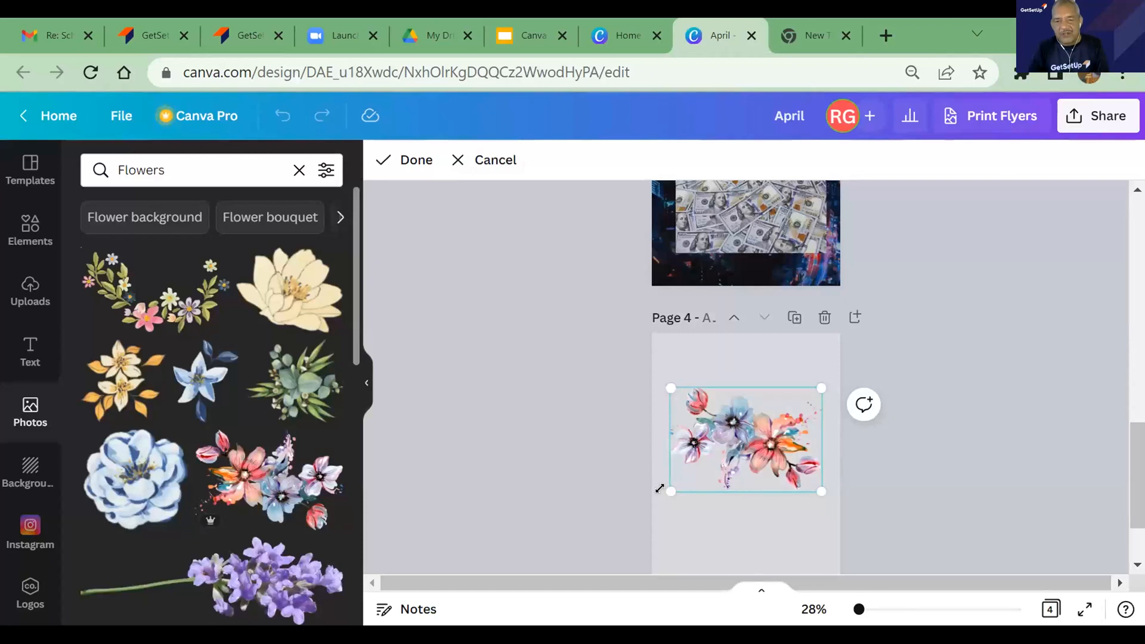
left_click_drag(668, 489, 695, 492)
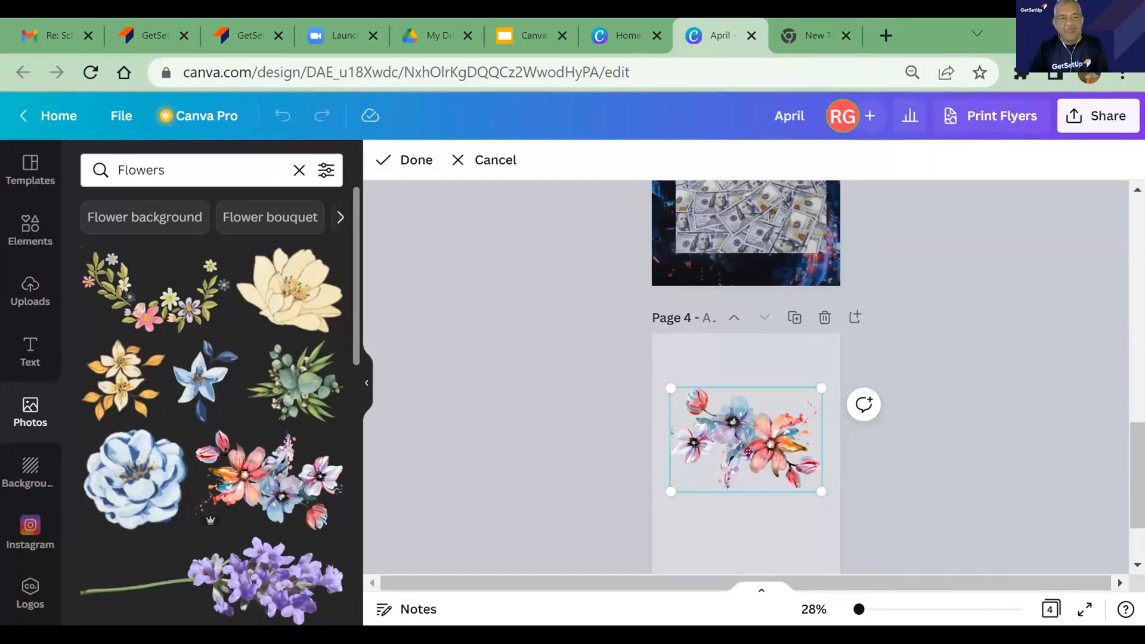
left_click(140, 213)
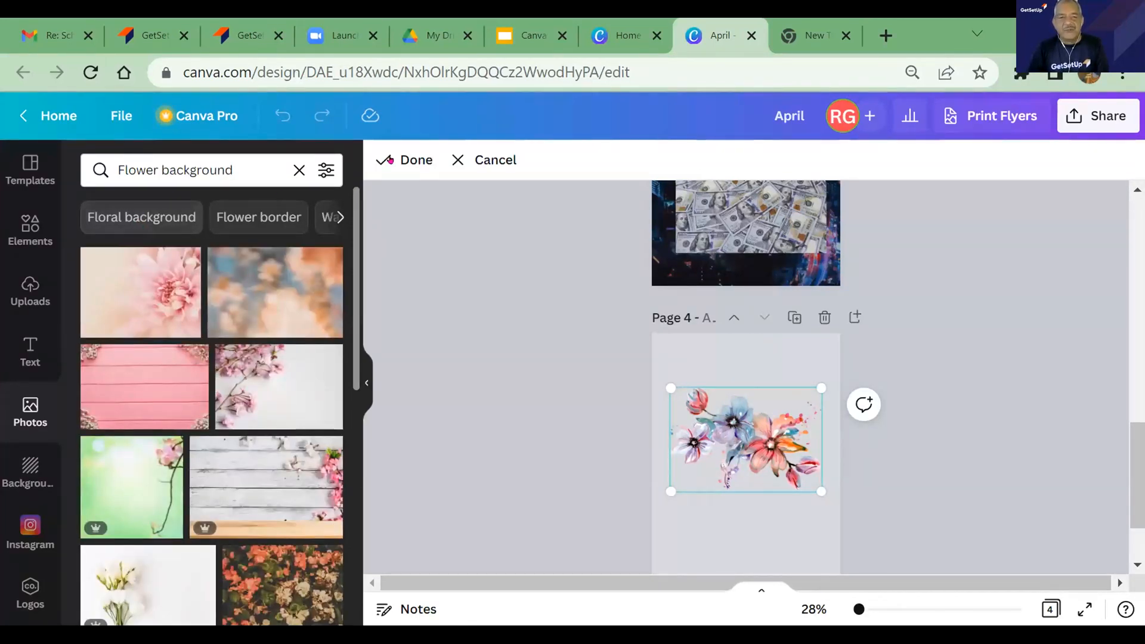
left_click(379, 160)
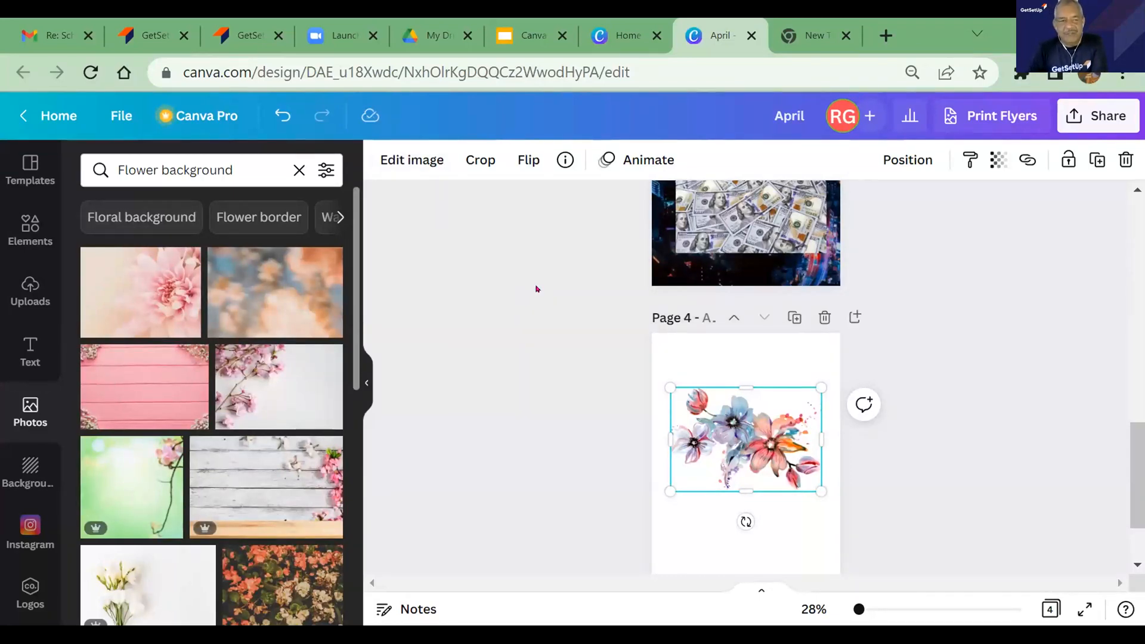
- Review the design's download options for file type, pages and color space, keeping PDF Print and RGB, and close them
left_click(1101, 122)
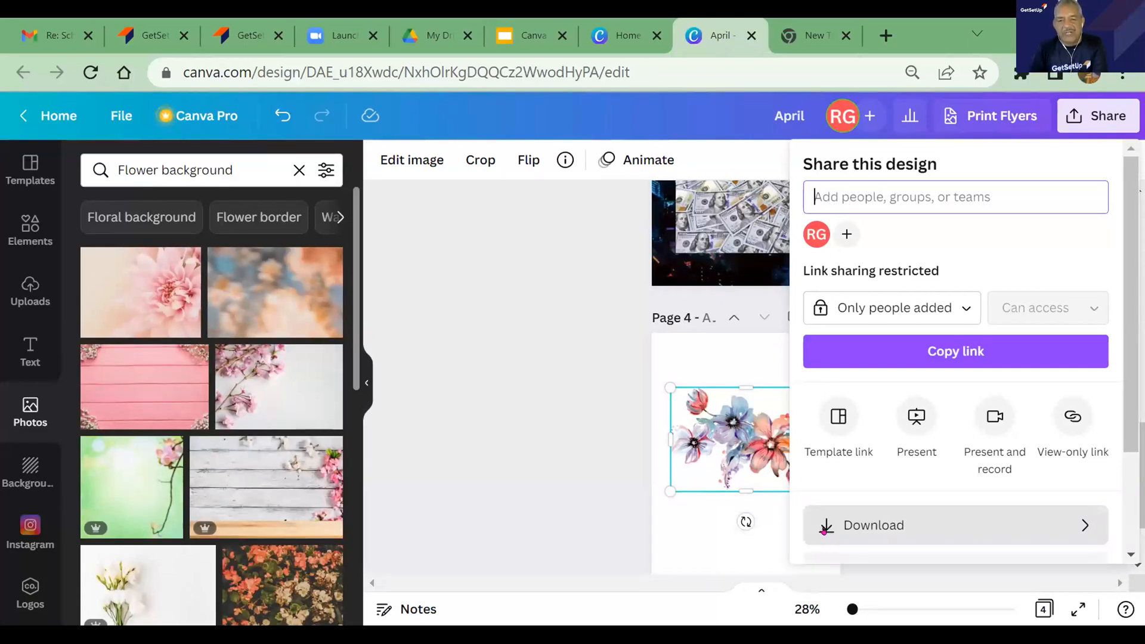
left_click(825, 527)
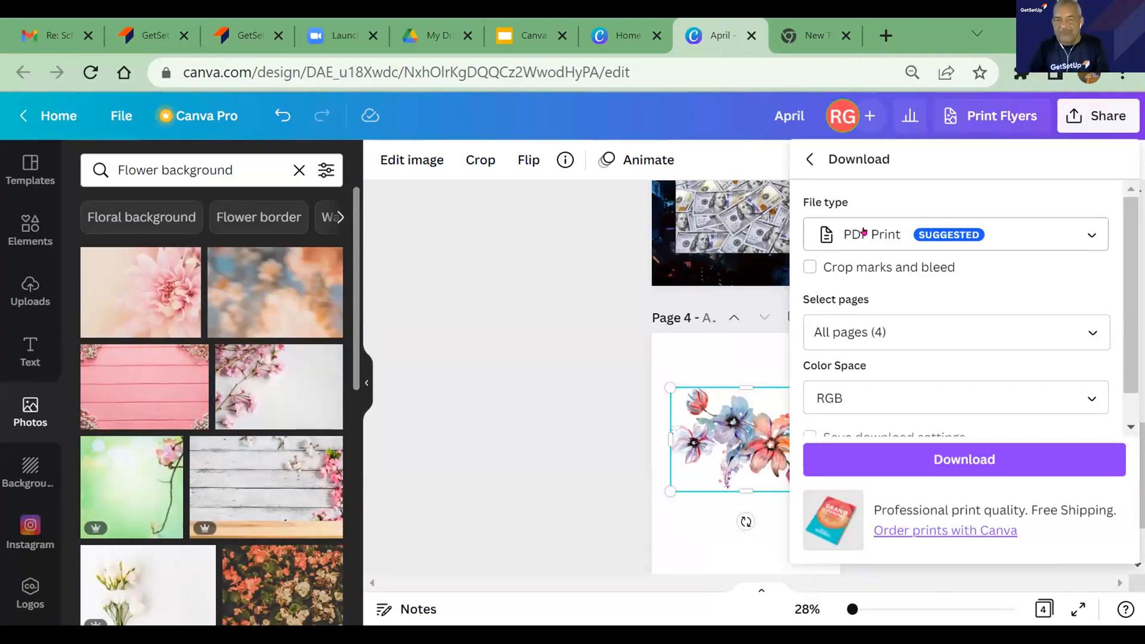
left_click(1092, 234)
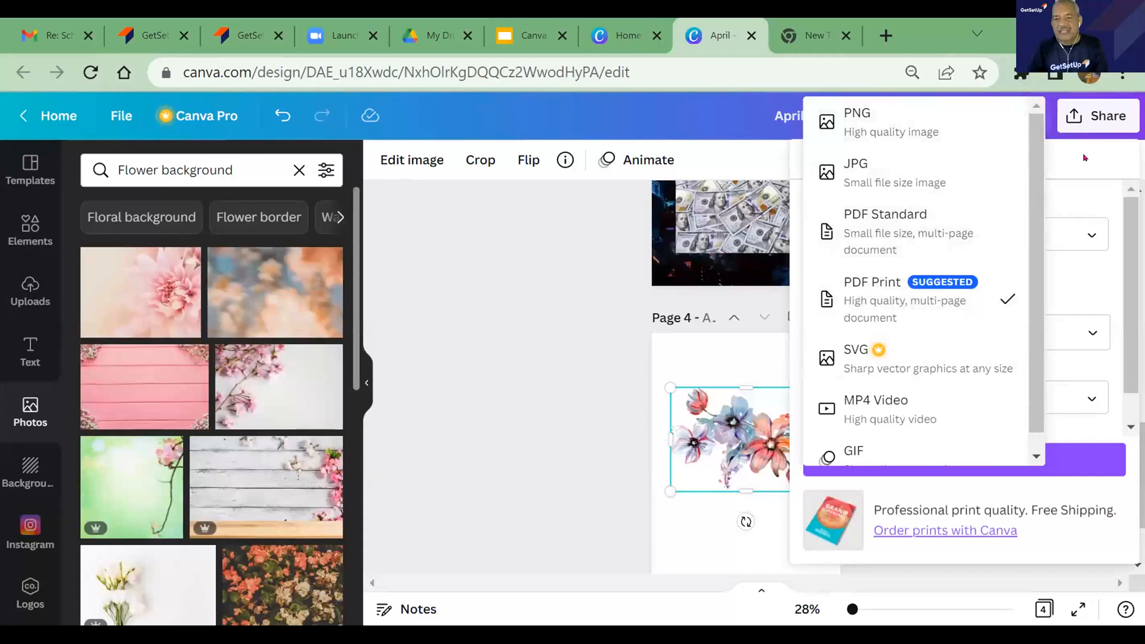
left_click(962, 299)
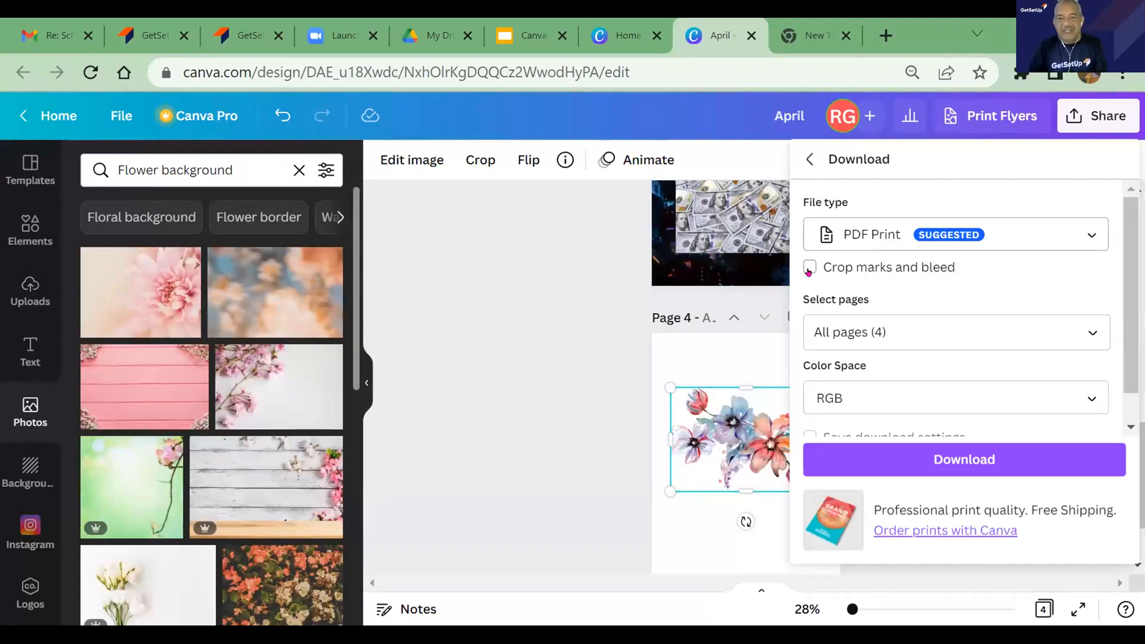
scroll(808, 272, "down", 2)
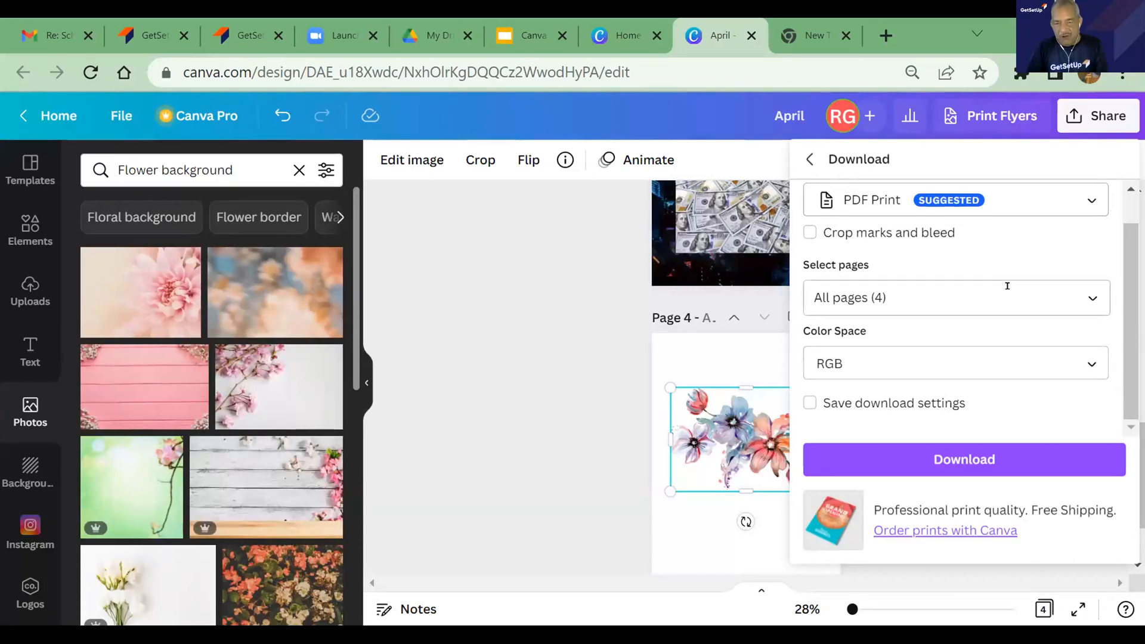
left_click(1092, 364)
left_click(997, 366)
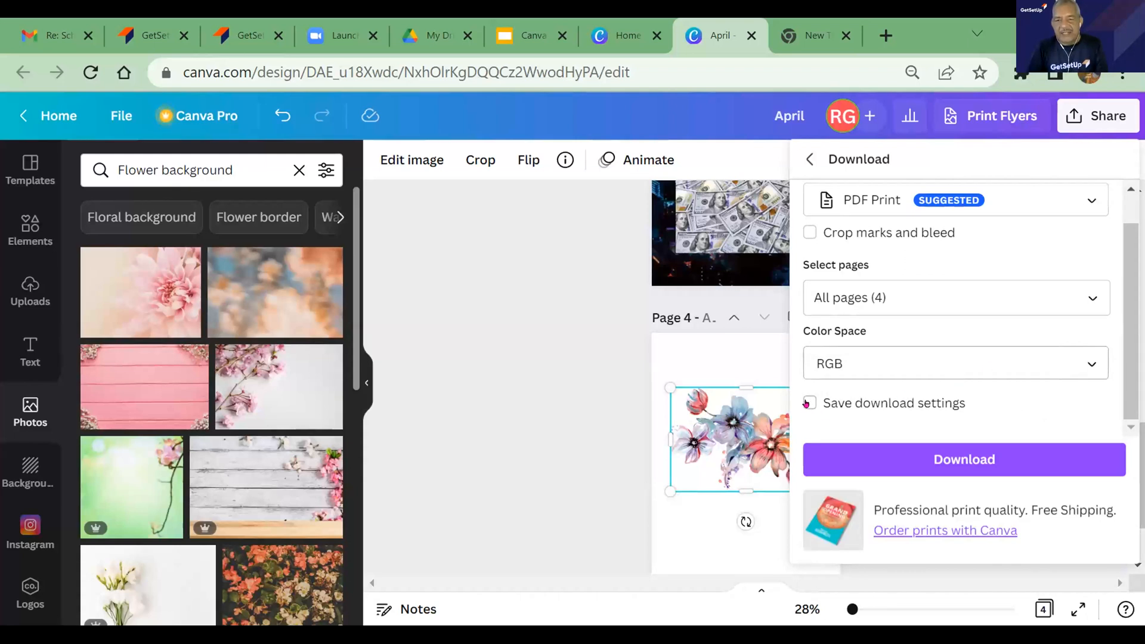
left_click(969, 461)
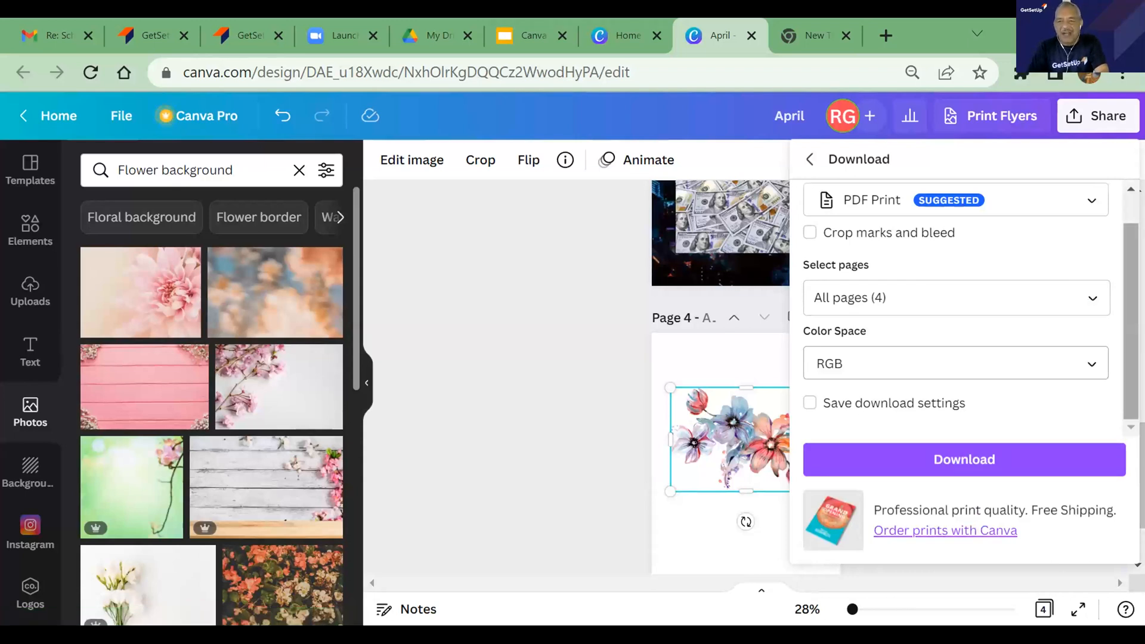
scroll(956, 310, "up", 1)
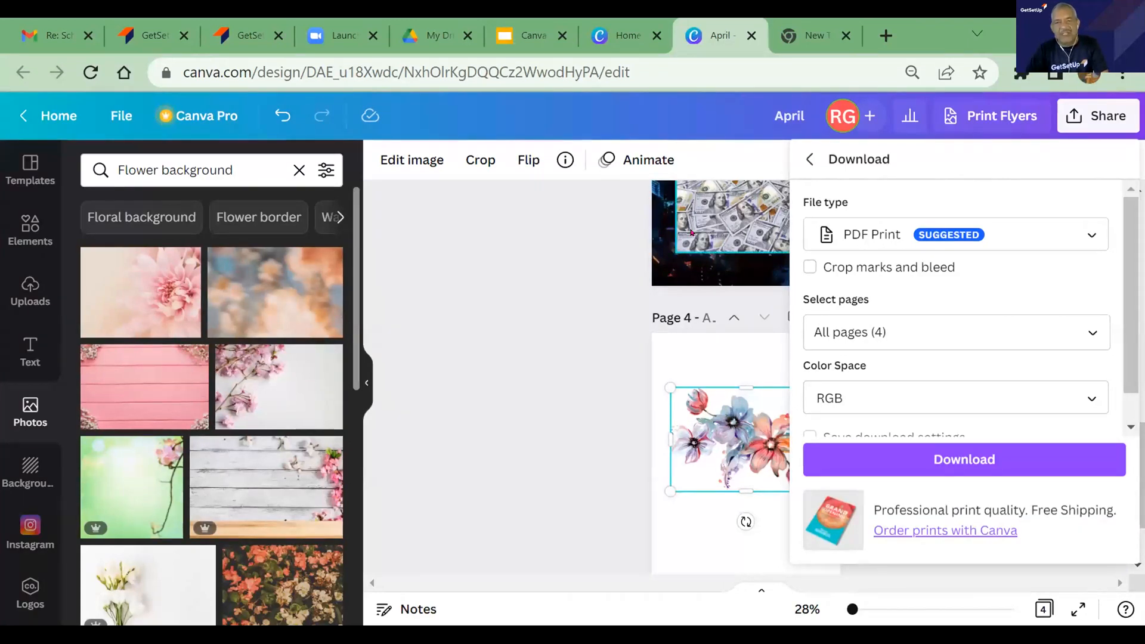
left_click(532, 378)
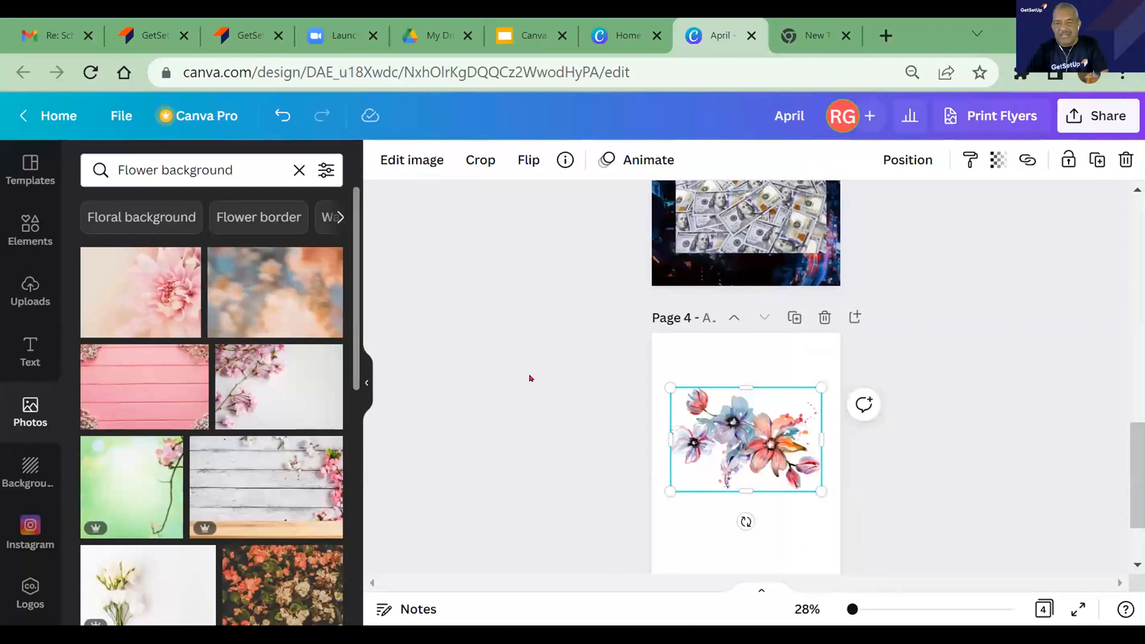